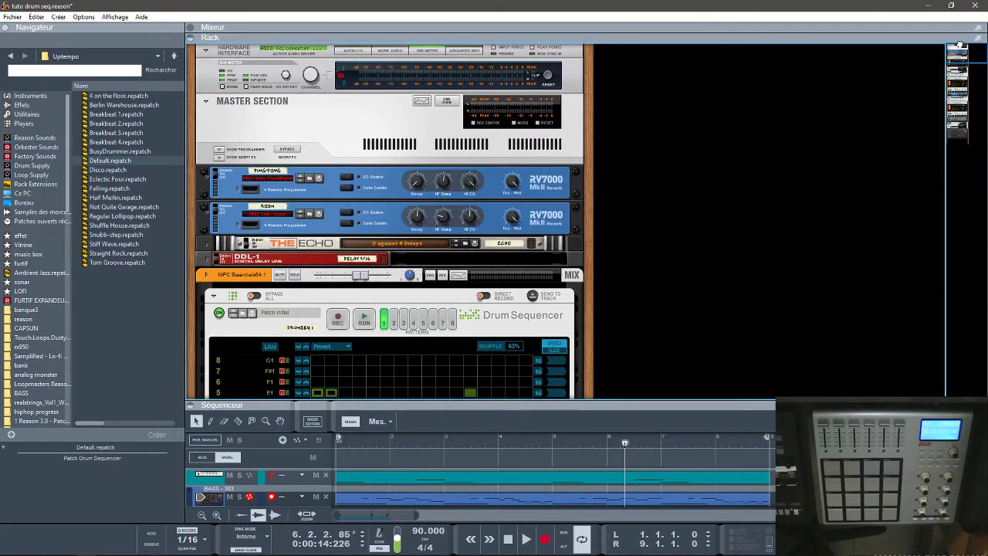
- Solo the MPC Essentials64 1 mix channel and play its drum pattern from the start of the song
left_click_drag(960, 45, 978, 138)
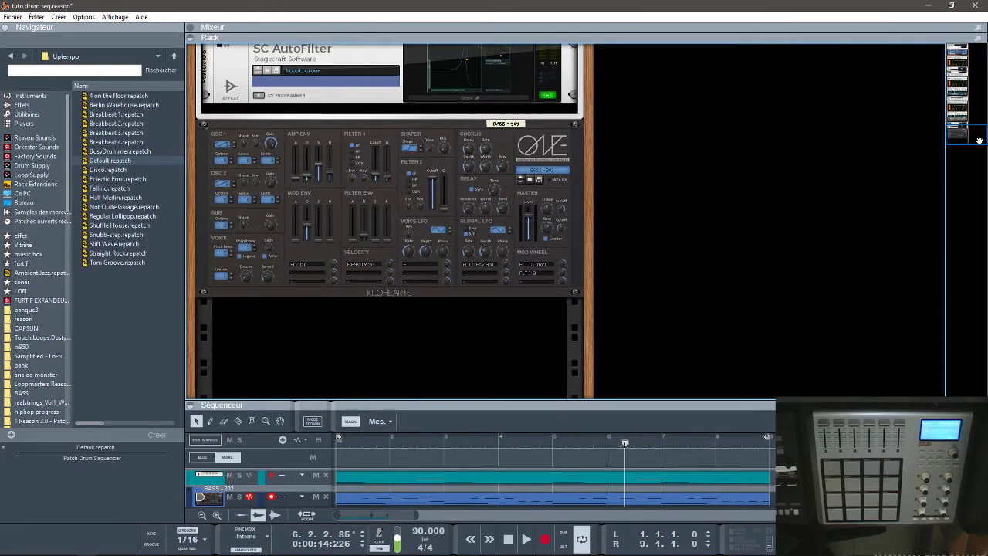
left_click_drag(978, 140, 974, 51)
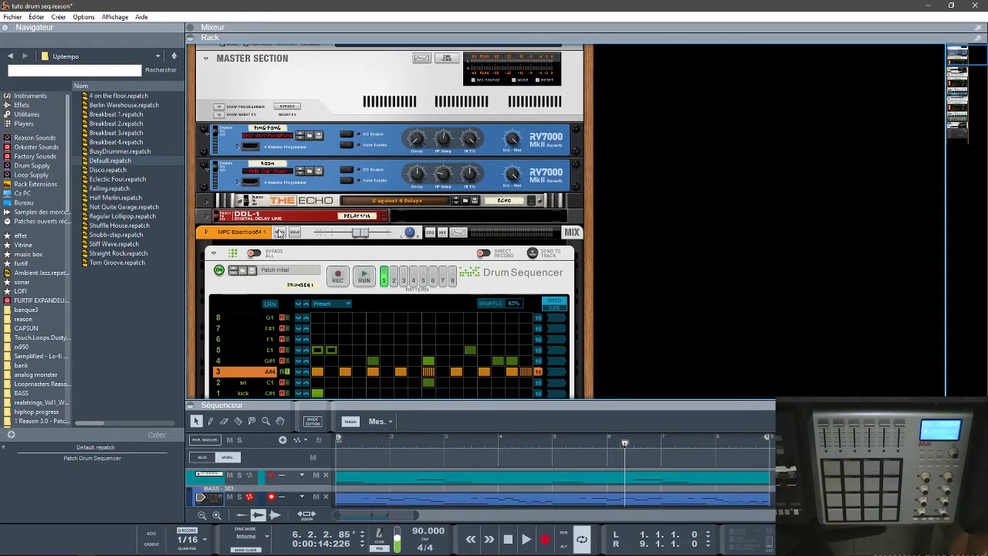
left_click(295, 233)
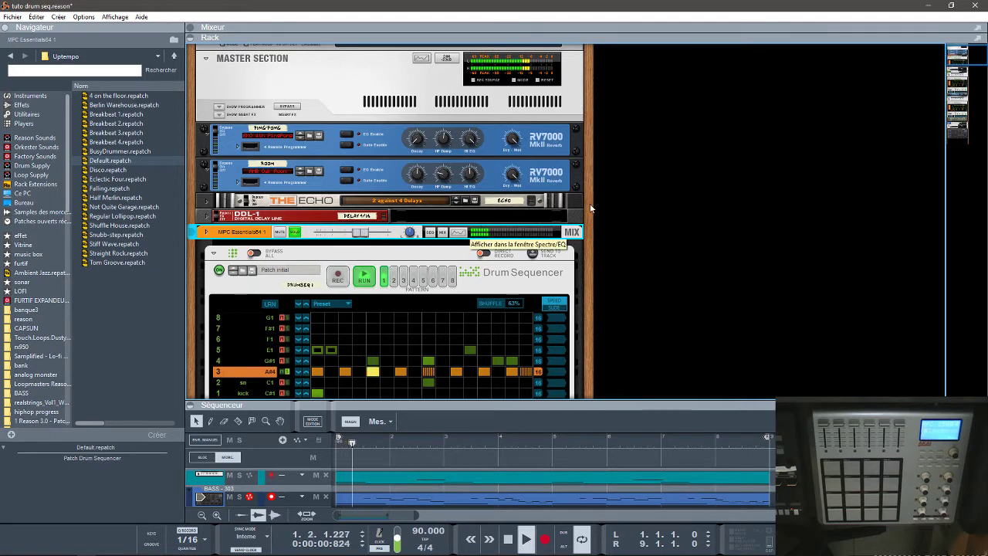
left_click_drag(957, 58, 962, 66)
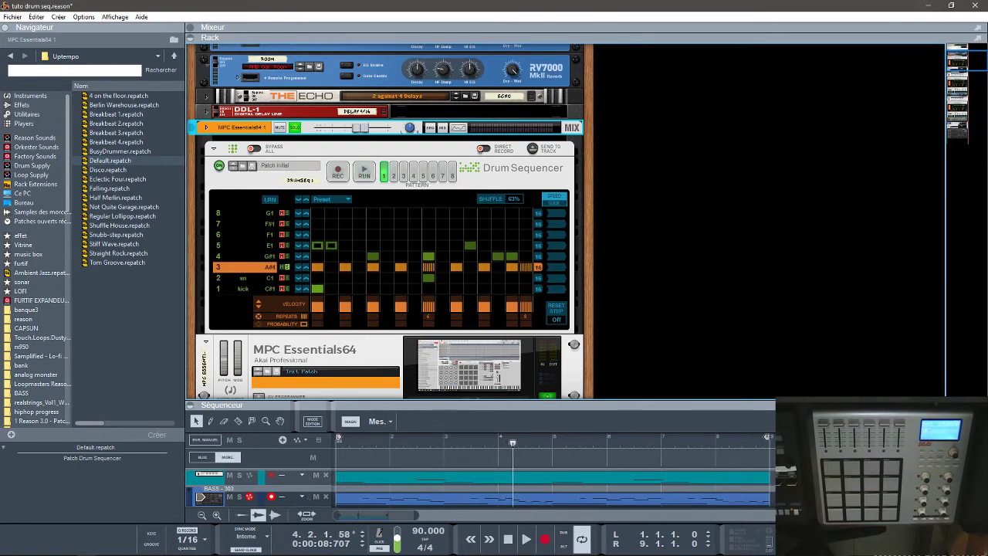
- Turn off the solo on channel 3 (A#4) of the MPC Essentials64 Drum Sequencer
scroll(254, 487, "up", 3)
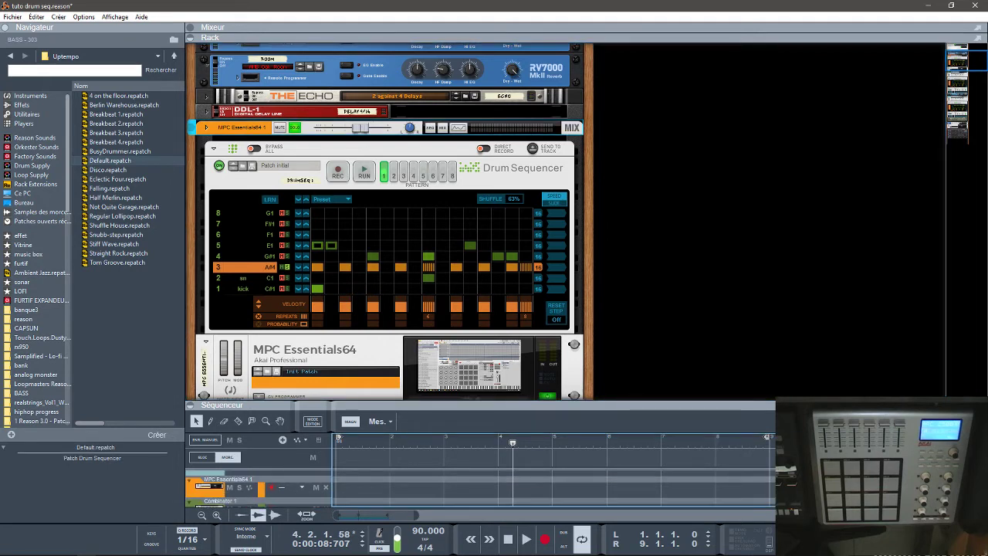
scroll(254, 487, "down", 2)
scroll(254, 487, "up", 2)
scroll(255, 488, "down", 2)
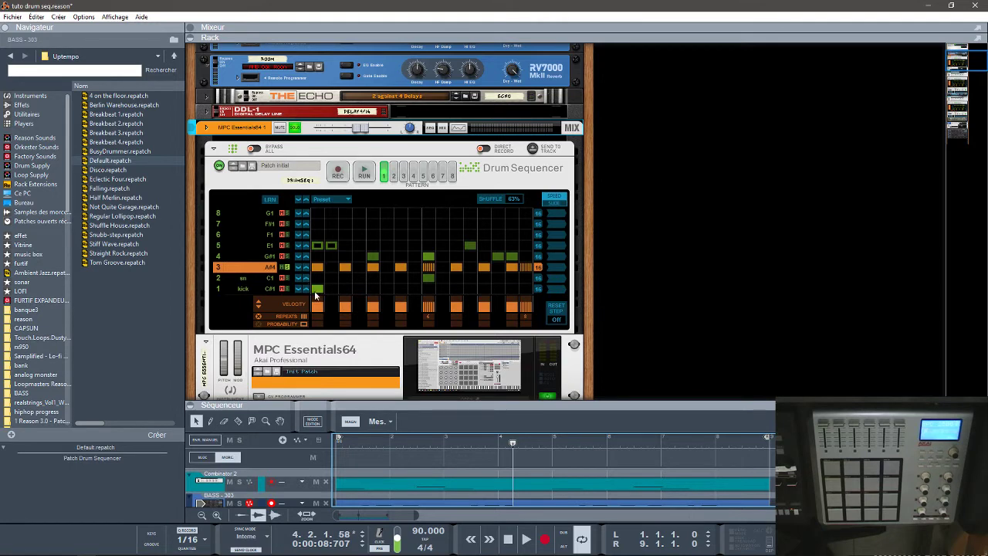
left_click(348, 360)
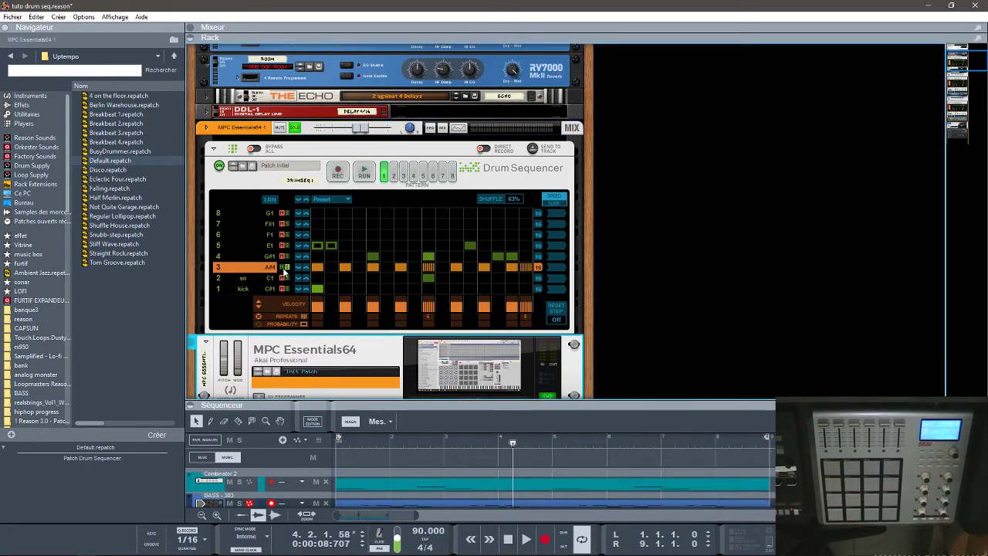
left_click(286, 268)
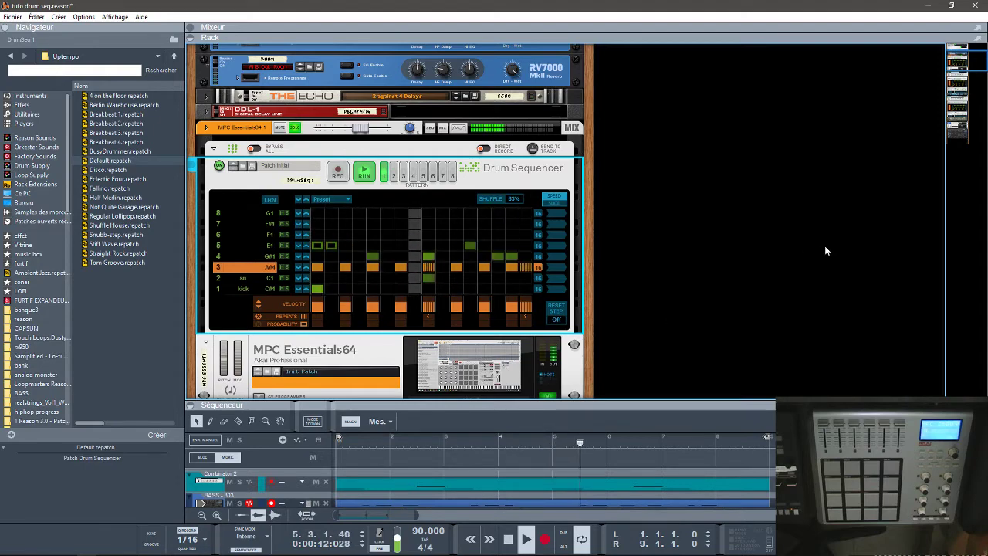
- Solo the Combinator 1 mix channel during playback
left_click_drag(963, 59, 966, 81)
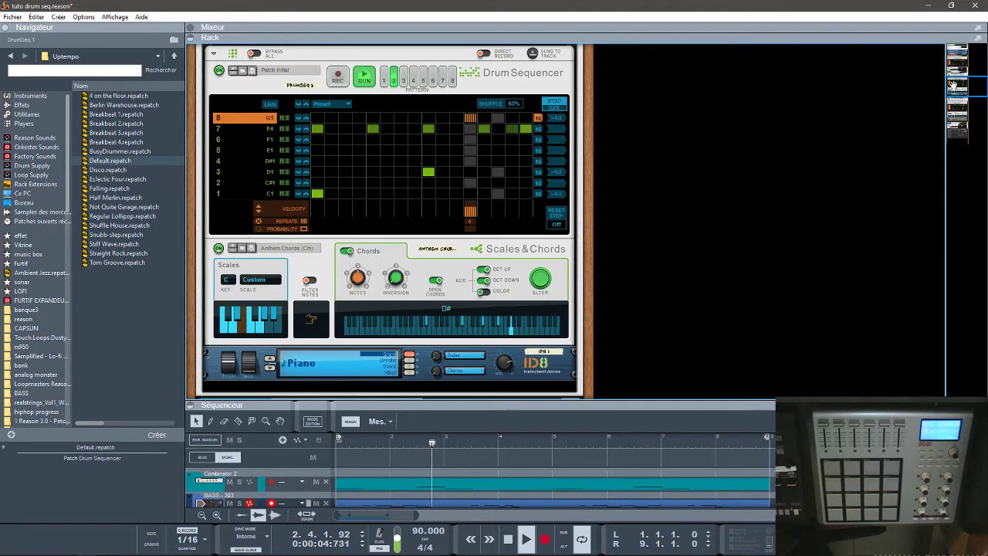
left_click_drag(953, 86, 953, 80)
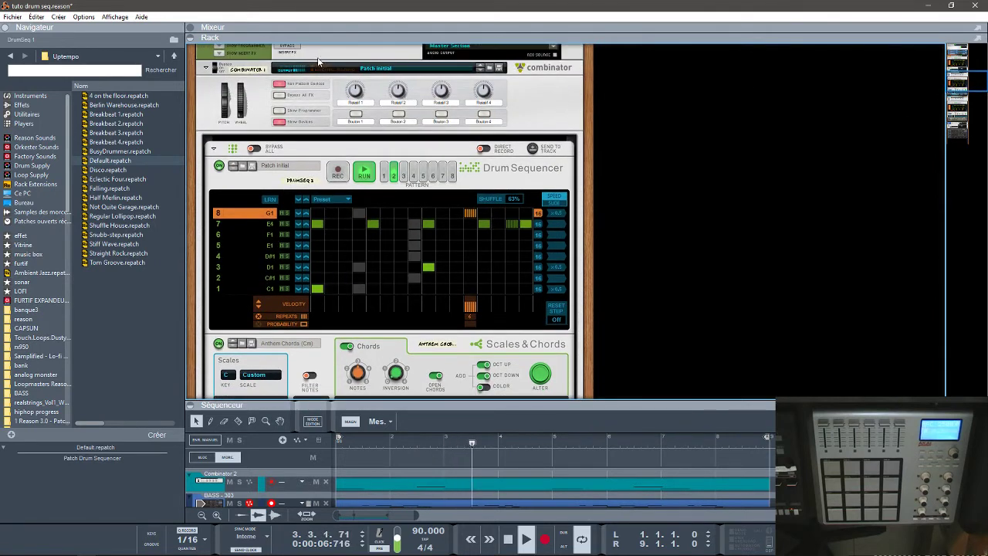
scroll(767, 90, "up", 3)
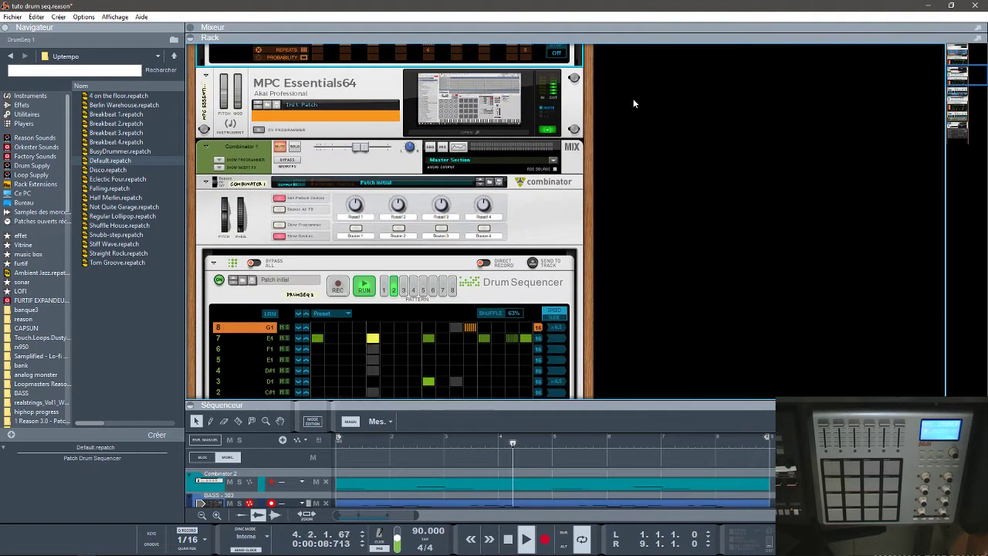
left_click(293, 147)
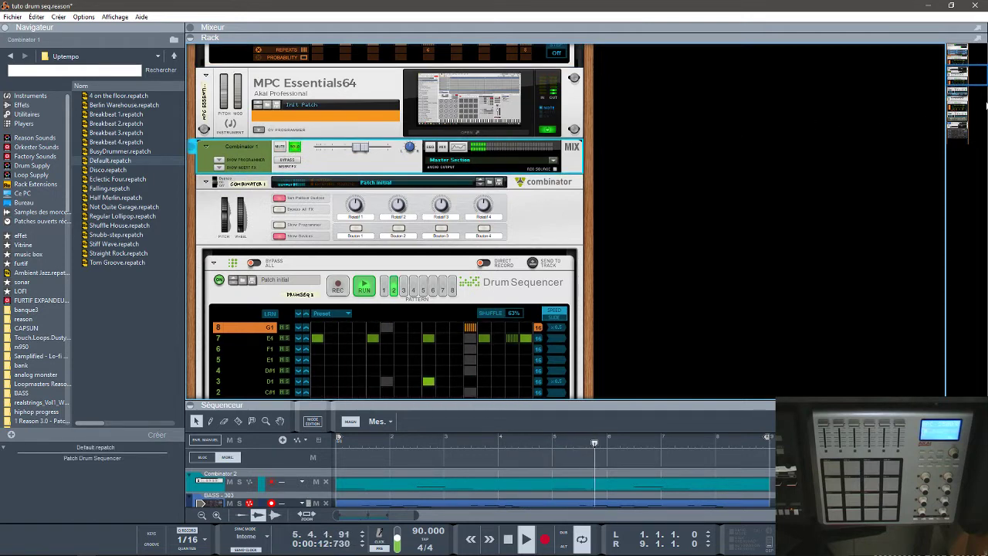
- Audition pattern 1 of the Drum Sequencer in Combinator 1 and return to pattern 2
scroll(967, 87, "down", 3)
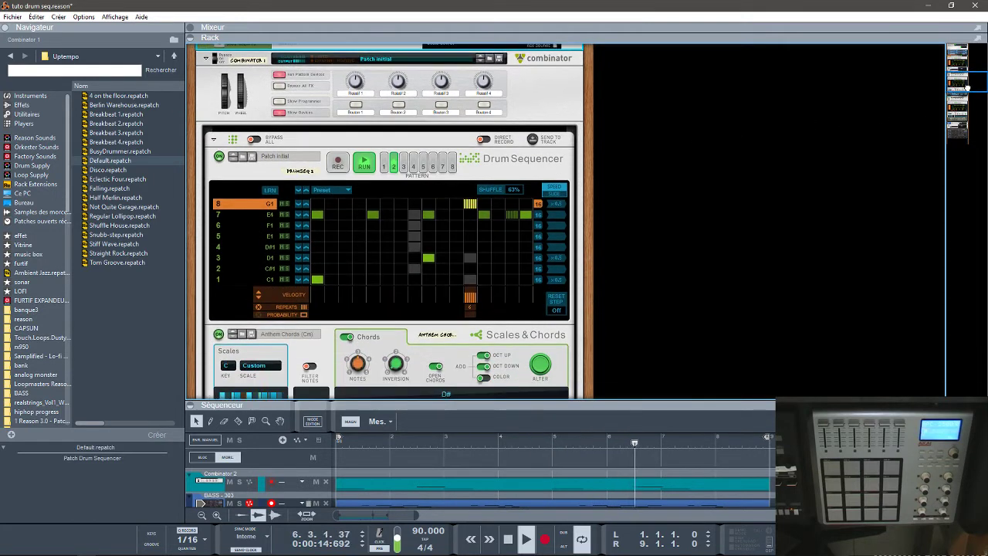
scroll(967, 87, "down", 2)
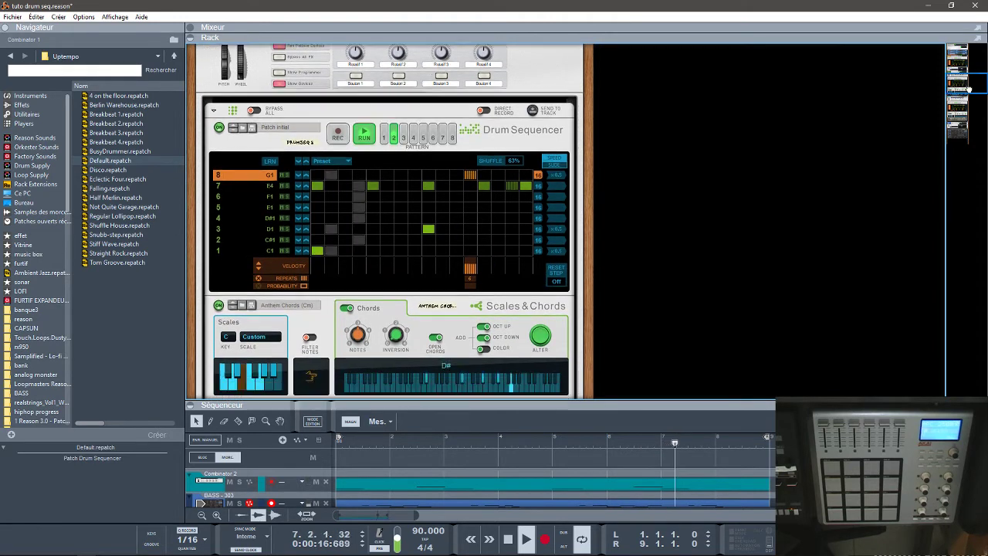
scroll(967, 87, "down", 2)
scroll(967, 88, "up", 2)
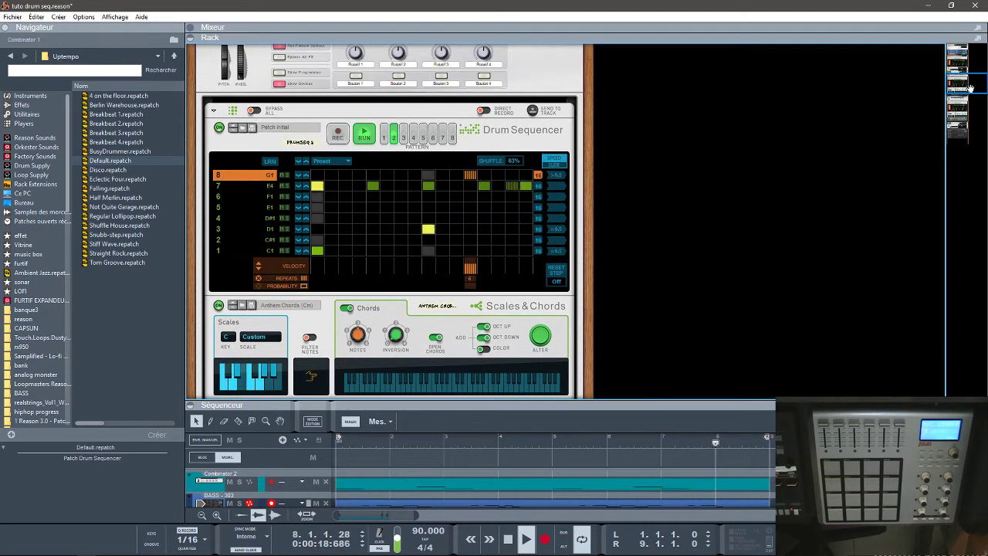
left_click(384, 139)
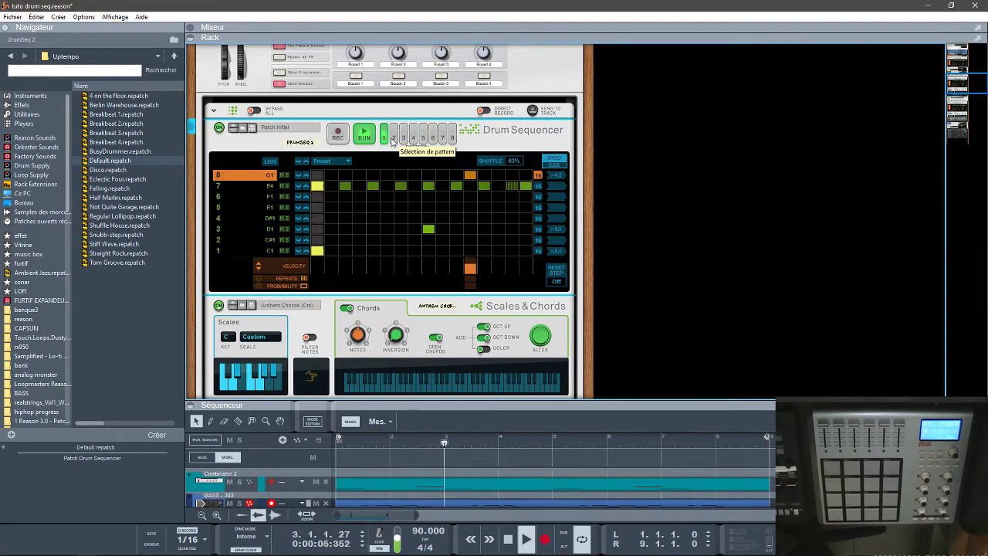
left_click(393, 139)
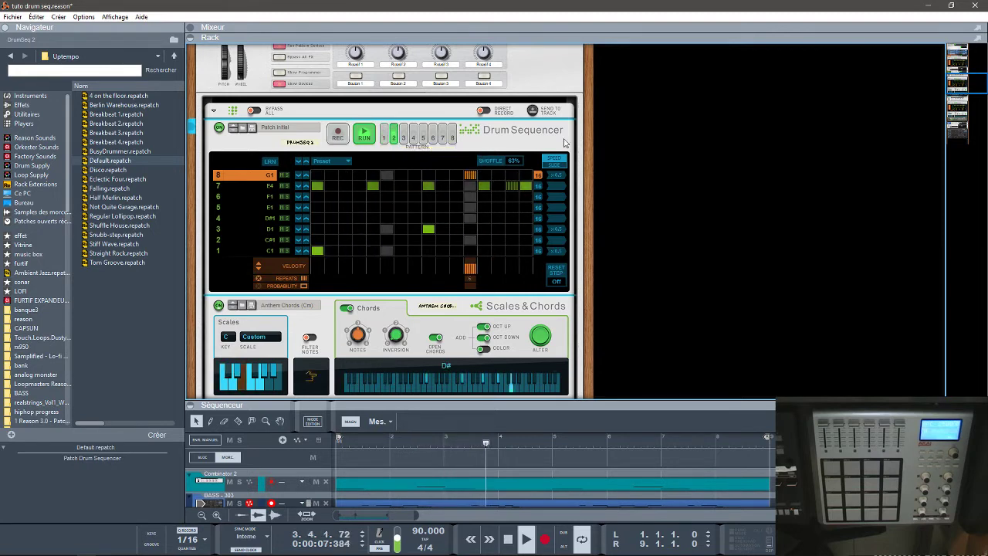
- Stop playback, solo the Combinator 2 mix channel and play its Drum Sequencer pattern from the start
left_click_drag(973, 85, 979, 103)
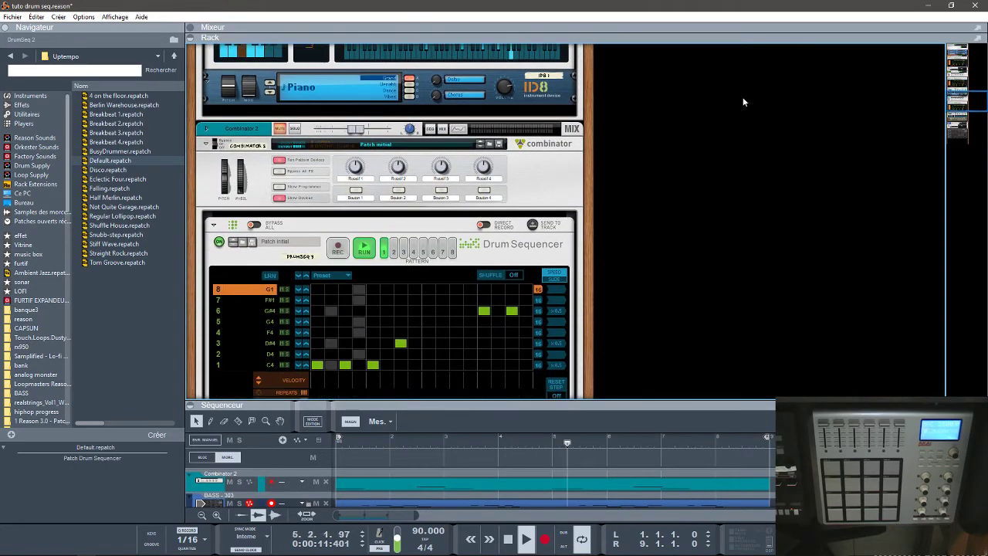
key("space")
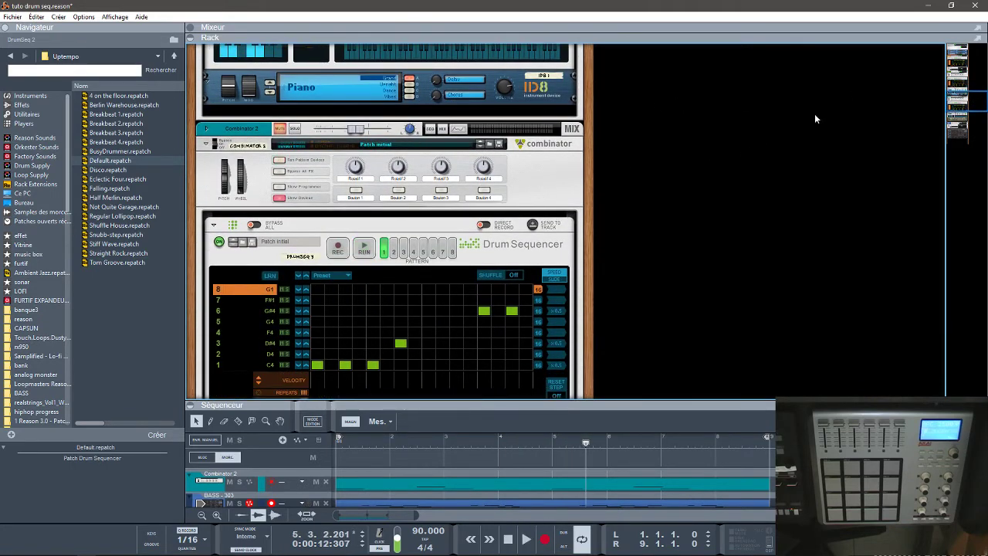
mouse_move(957, 101)
left_mouse_down()
mouse_move(963, 116)
mouse_move(957, 106)
left_mouse_up()
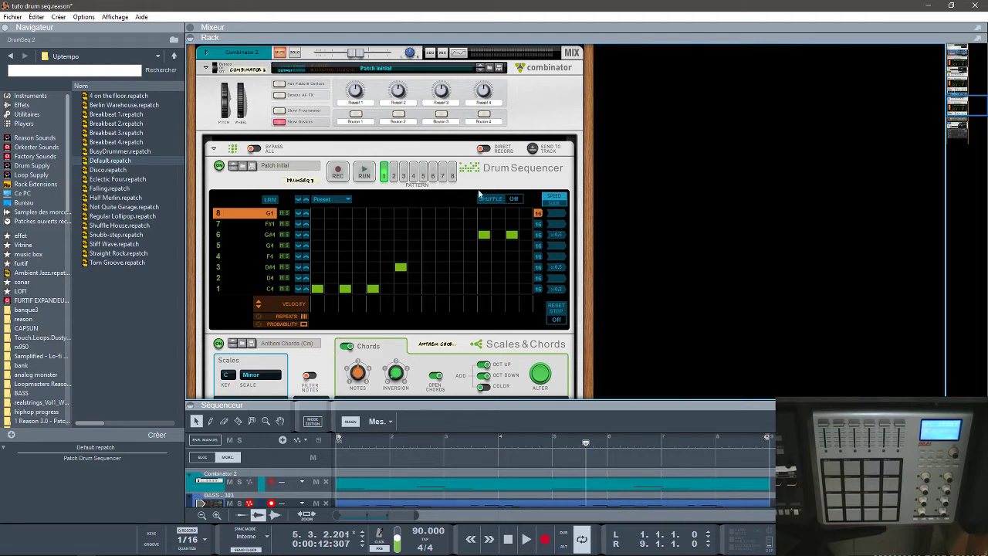
left_click(294, 54)
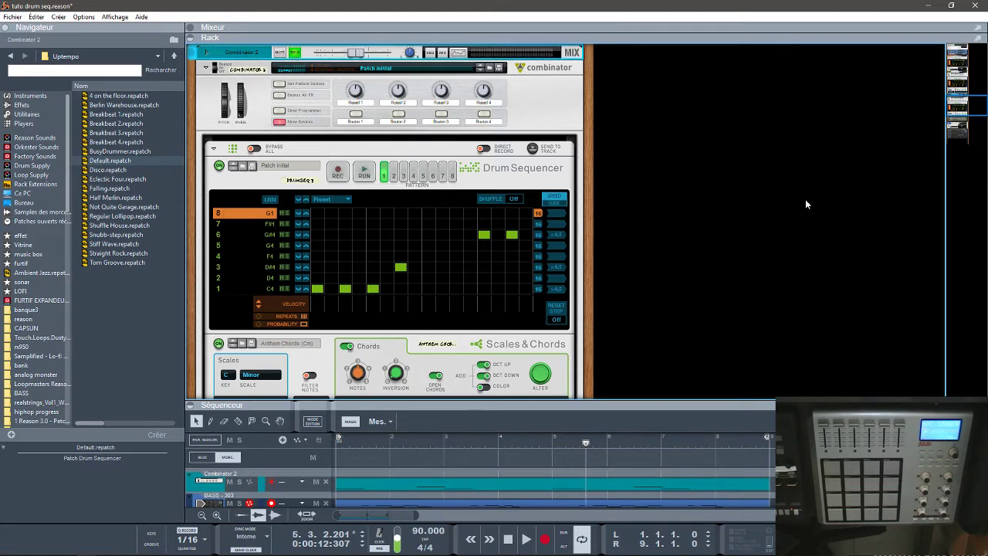
key("space")
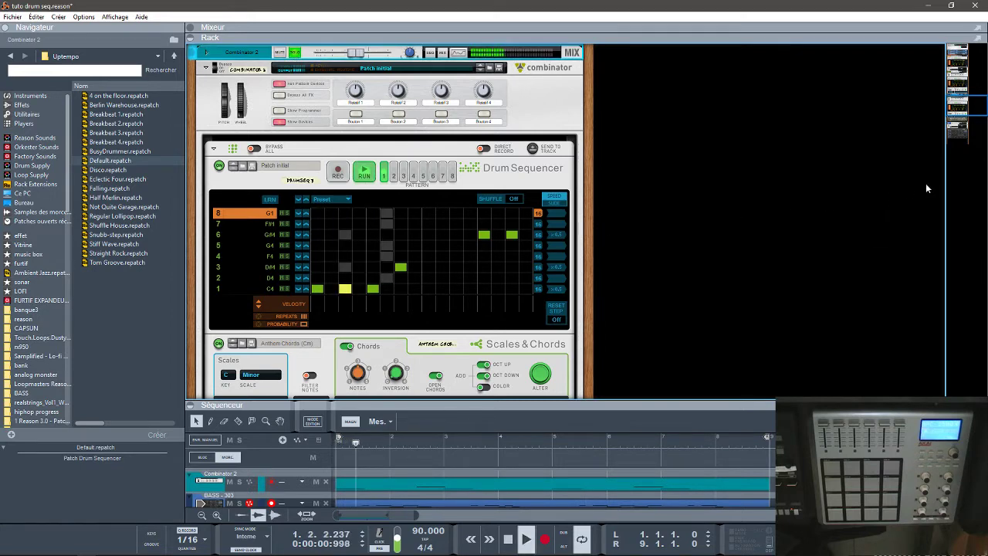
- Enlarge the sequencer area to show all the tracks and play the song with the Combinator 2 track soloed
left_click_drag(962, 104, 967, 122)
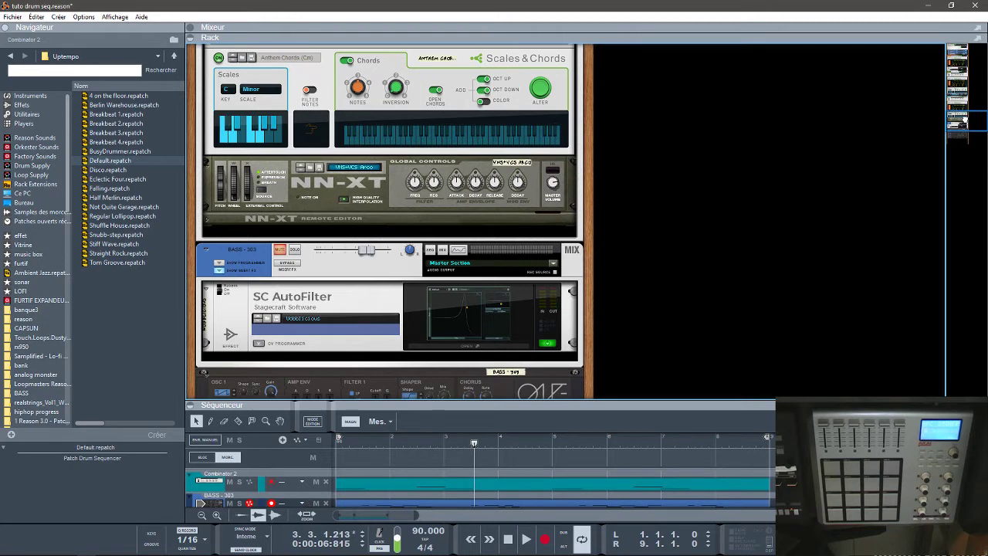
left_click_drag(964, 120, 961, 109)
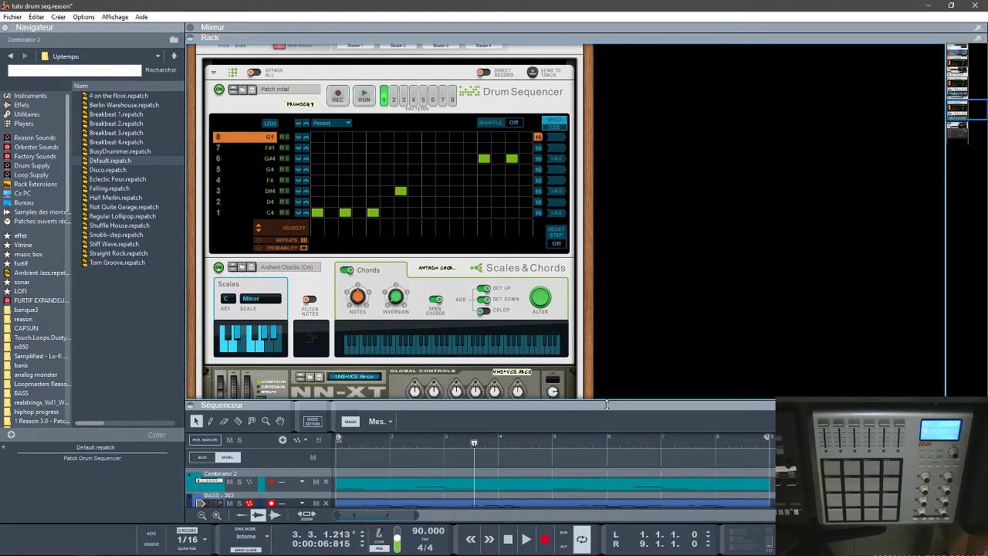
left_click_drag(607, 404, 532, 329)
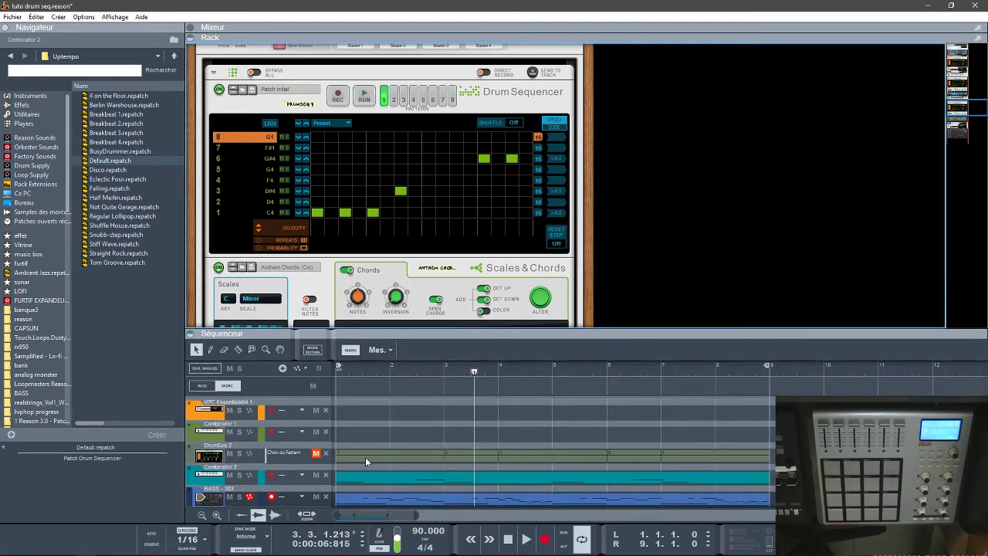
left_click(239, 475)
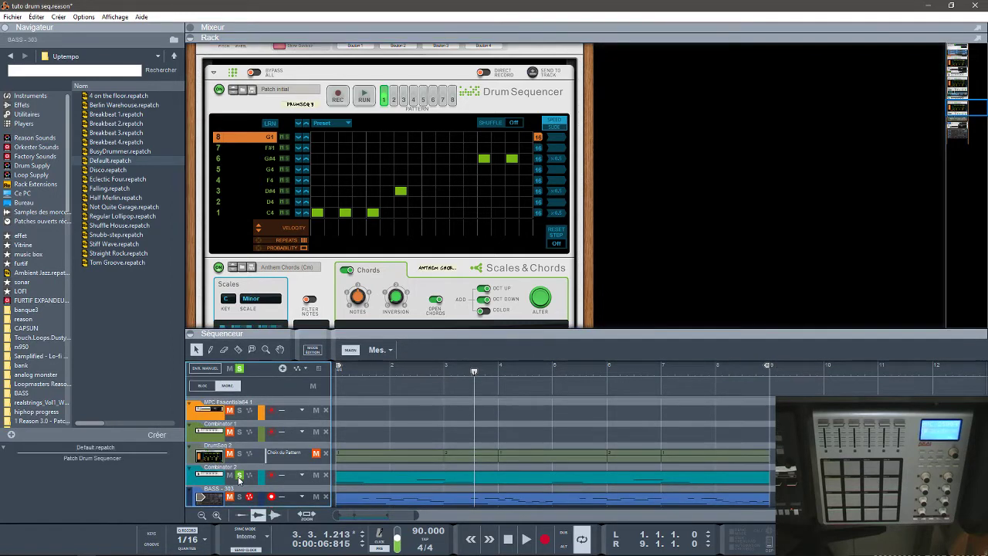
key("space")
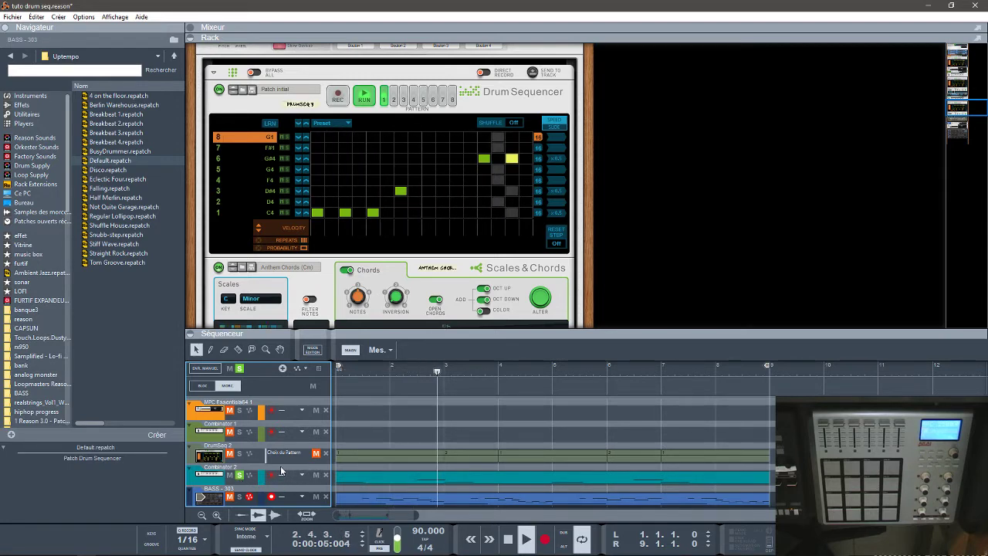
key("space")
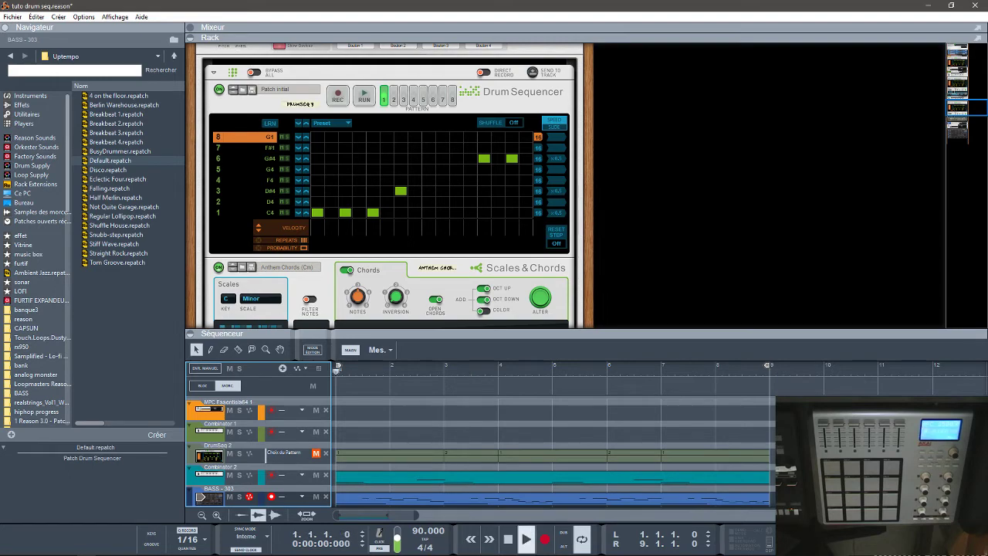
- Play the song and solo the BASS - 303 and MPC Essentials64 1 mix channels in the rack
key("space")
left_click_drag(961, 108, 961, 126)
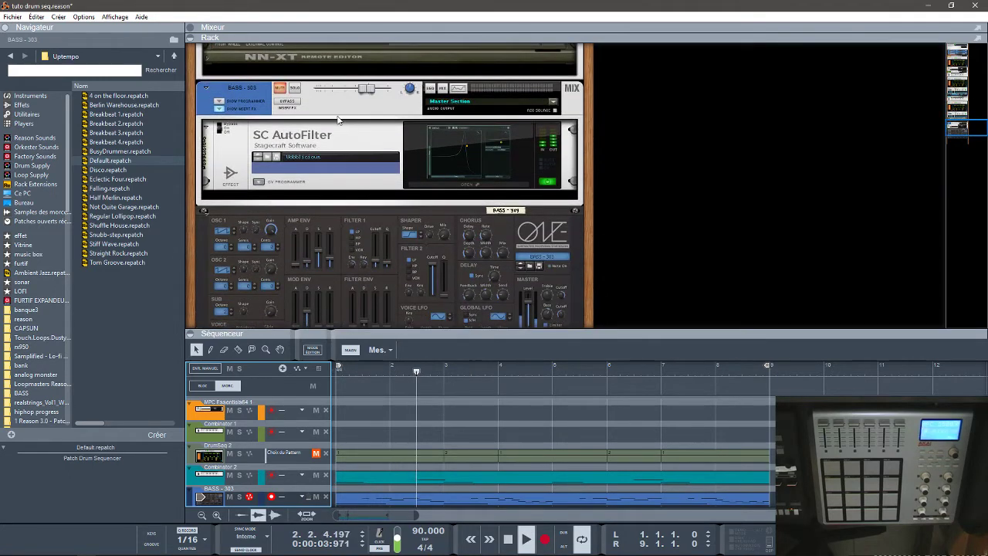
left_click(297, 89)
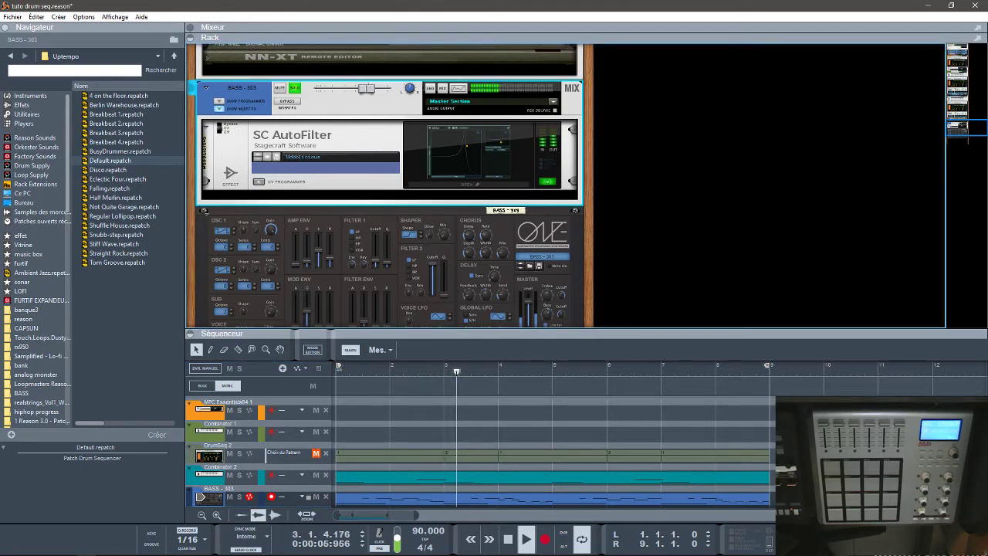
left_click_drag(958, 122, 959, 62)
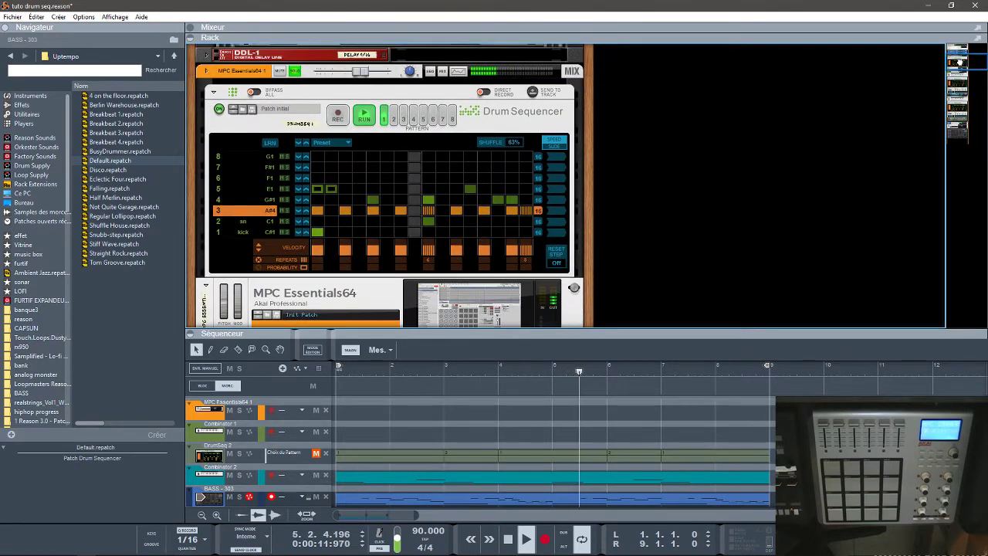
left_click(297, 71)
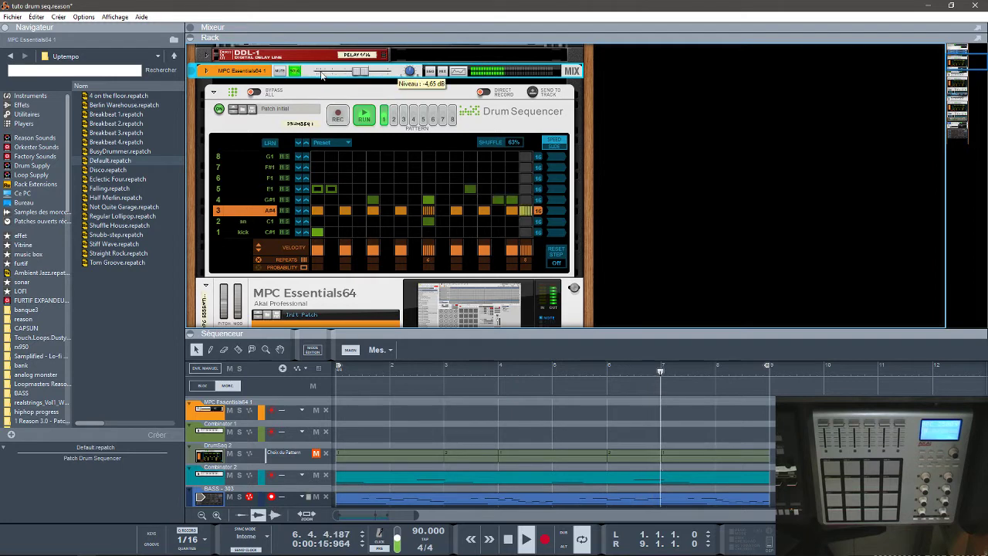
- Show the mixer above the rack and turn off all channel solos from the master section
left_click(199, 43)
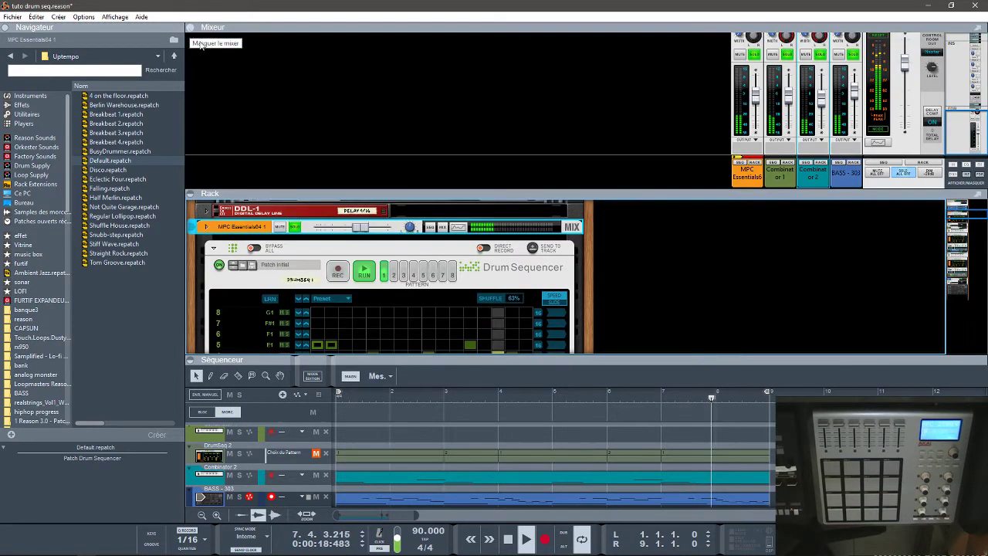
left_click(900, 178)
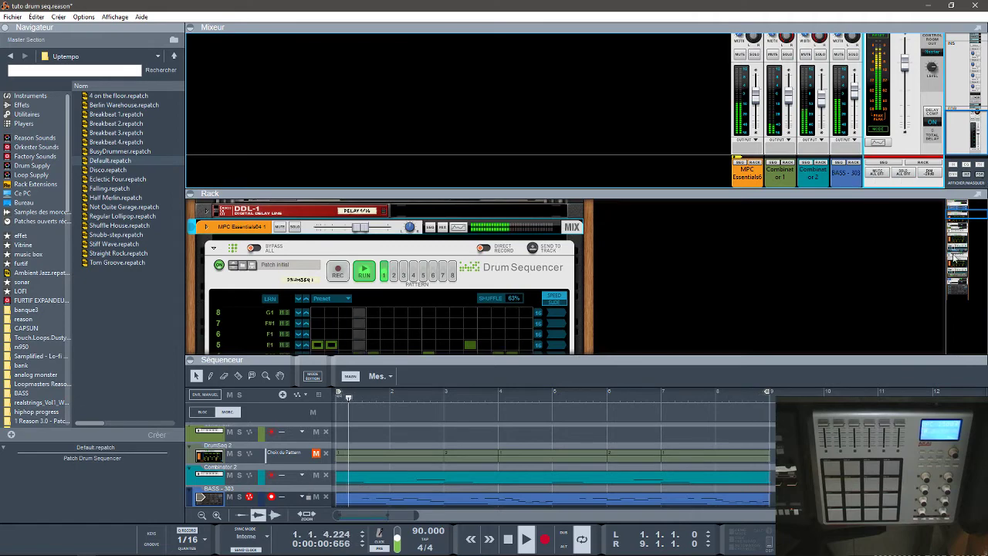
left_click_drag(955, 213, 966, 278)
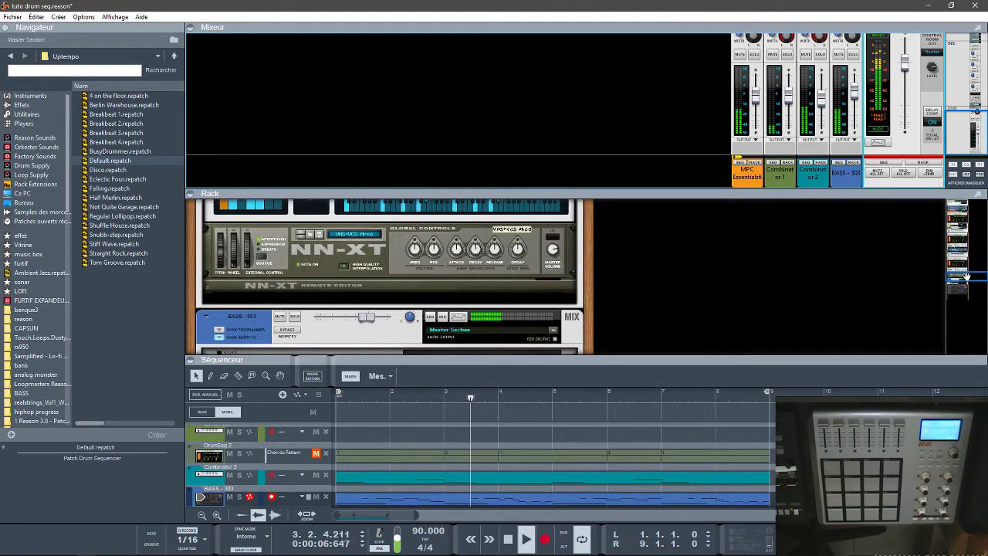
- Hide the mixer, solo the MPC Essentials64 1 mix channel above its Drum Sequencer, and review the rest of the rack
left_click(192, 29)
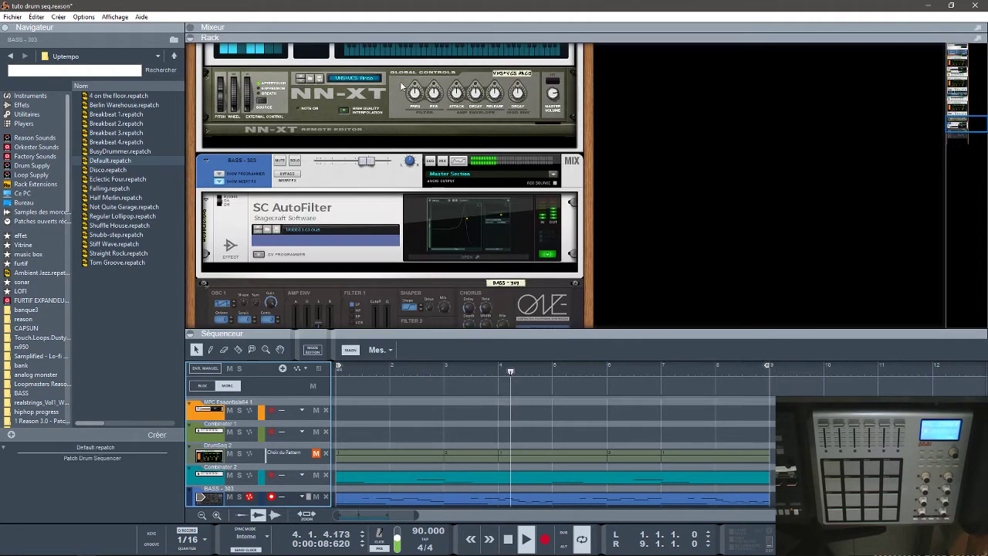
left_click_drag(958, 125, 937, 82)
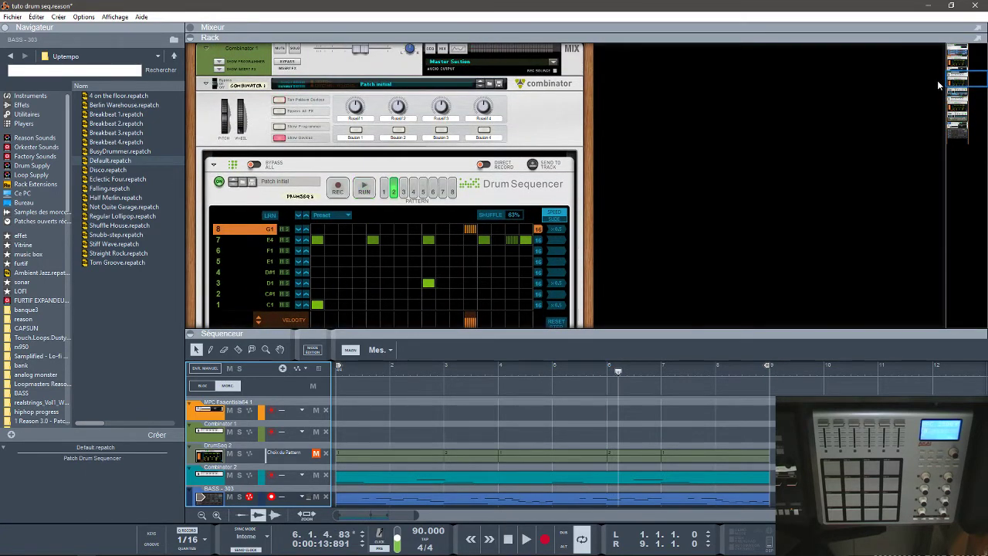
mouse_move(962, 80)
left_mouse_down()
mouse_move(963, 94)
mouse_move(959, 65)
left_mouse_up()
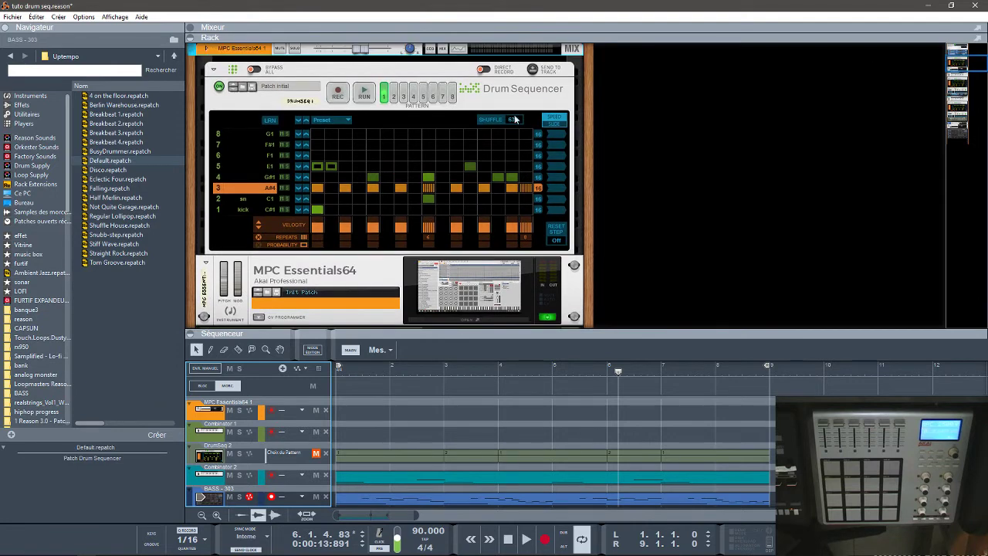
left_click(294, 49)
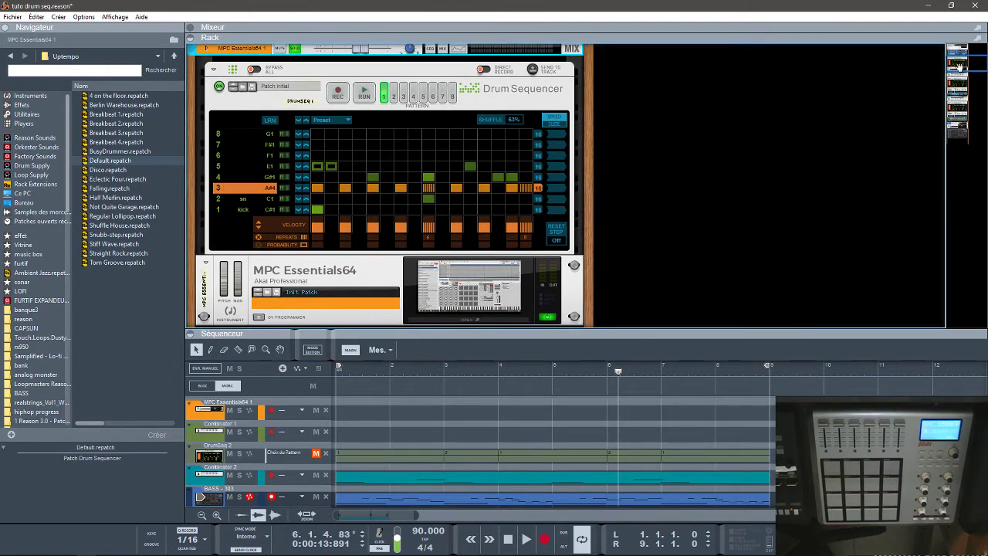
left_click_drag(949, 68, 955, 147)
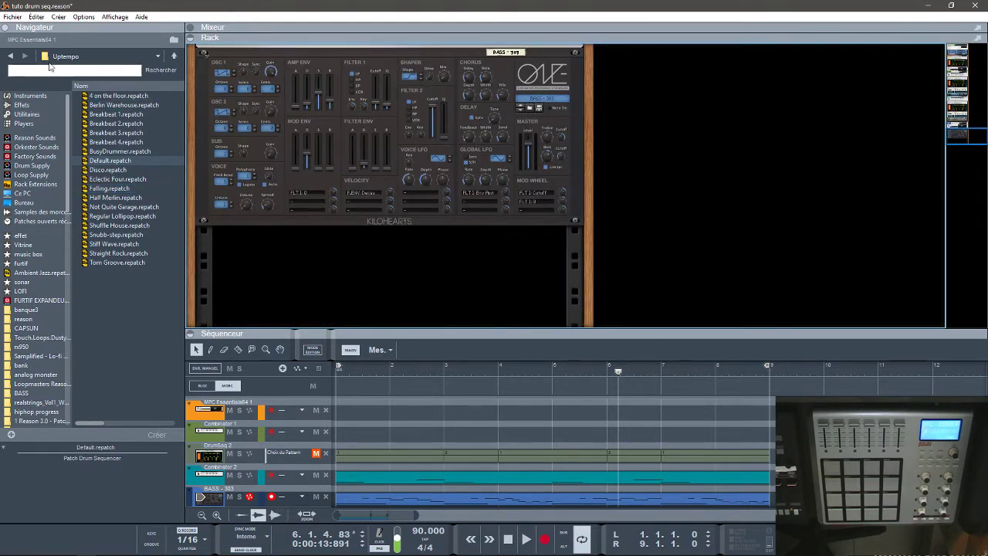
- Create a new song and add the Akai Professional MPC Essentials64 instrument to the empty rack space below the DDL-1
left_click(6, 16)
left_click(22, 31)
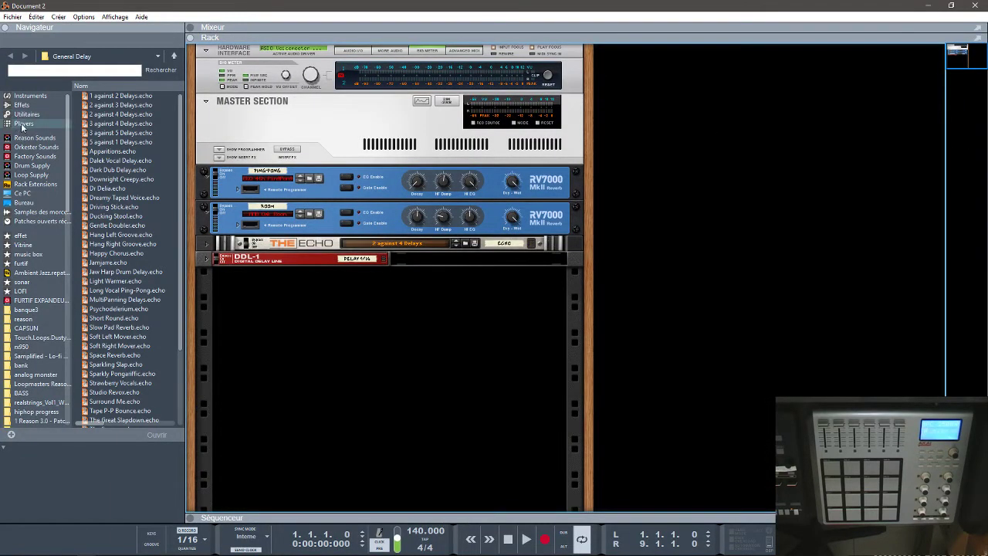
left_click(25, 95)
left_click(114, 143)
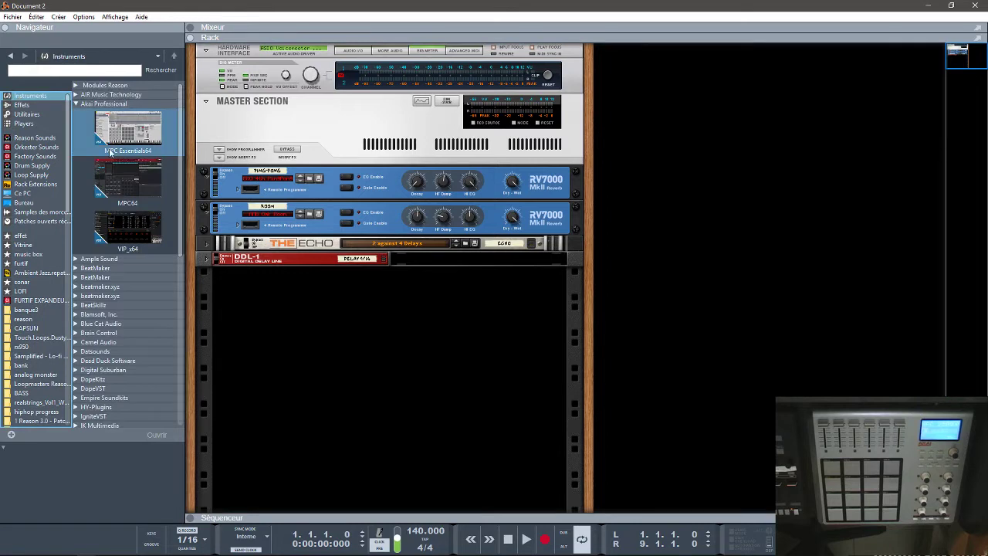
left_click_drag(117, 140, 350, 345)
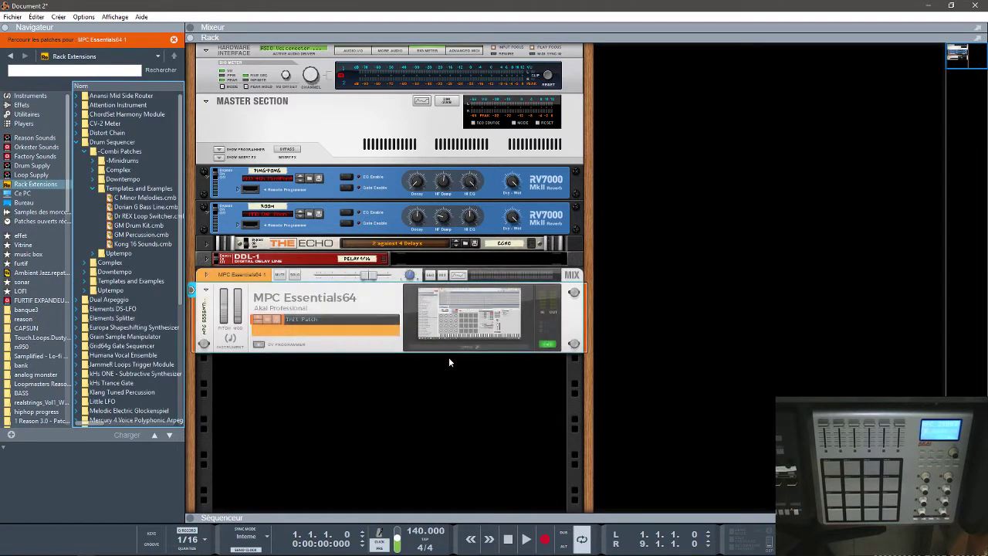
- Open the MPC Essentials64 plug-in, filter its files to programs, load kit1.xpm and close the plug-in window
left_click(448, 349)
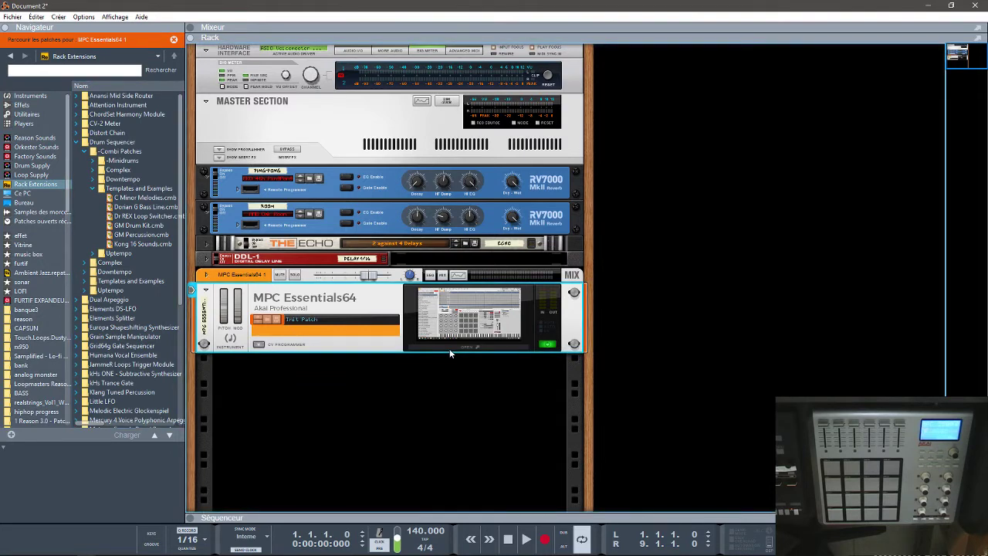
left_click(450, 348)
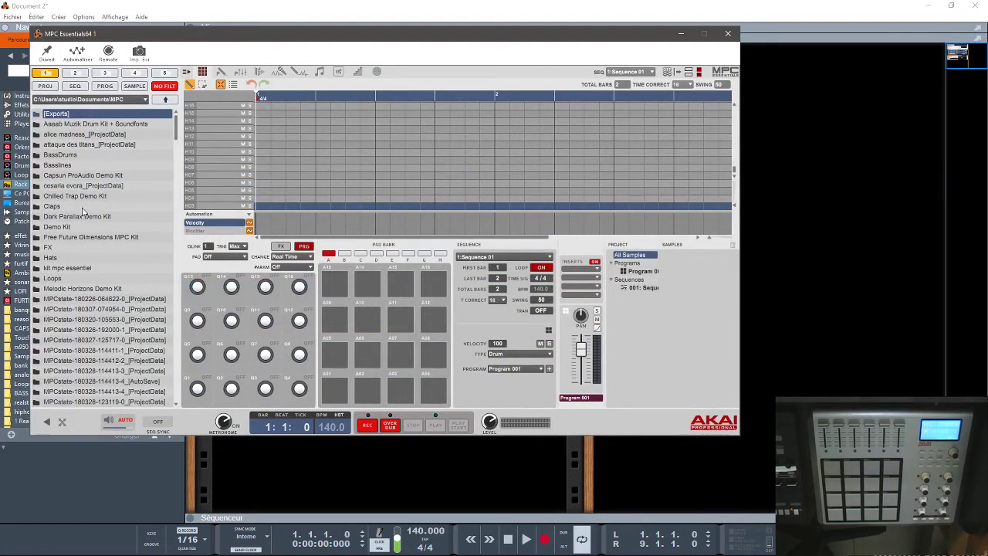
left_click(107, 85)
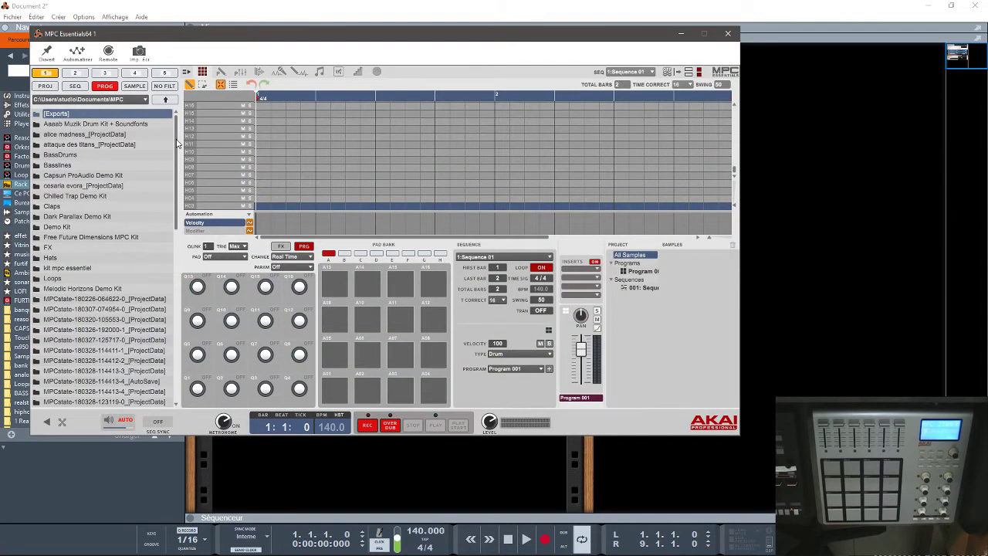
left_click_drag(177, 144, 181, 341)
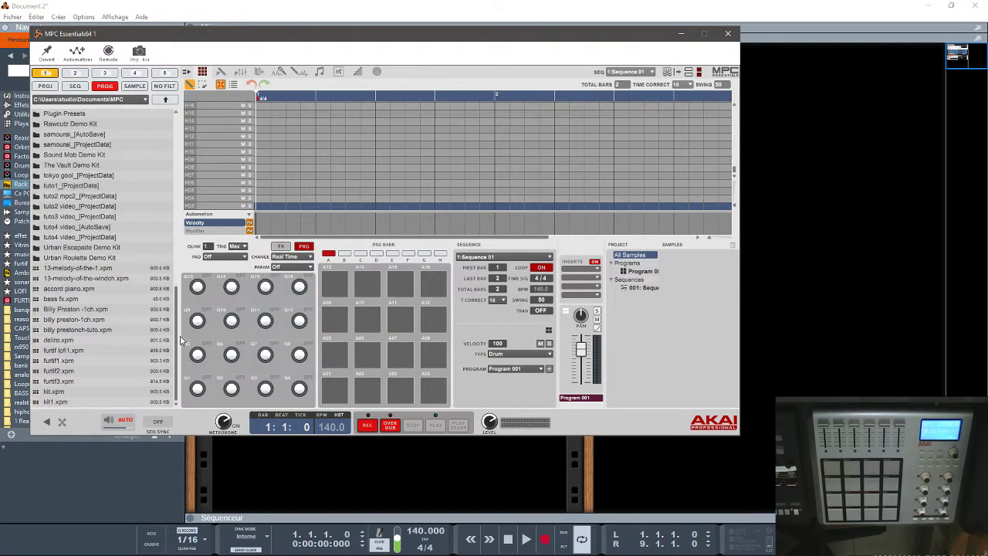
double_click(53, 402)
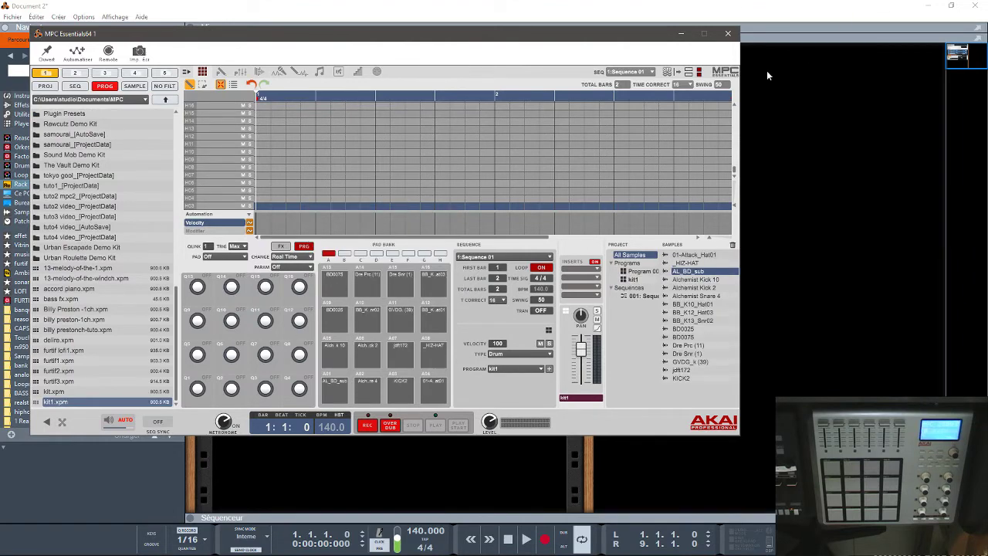
left_click(727, 34)
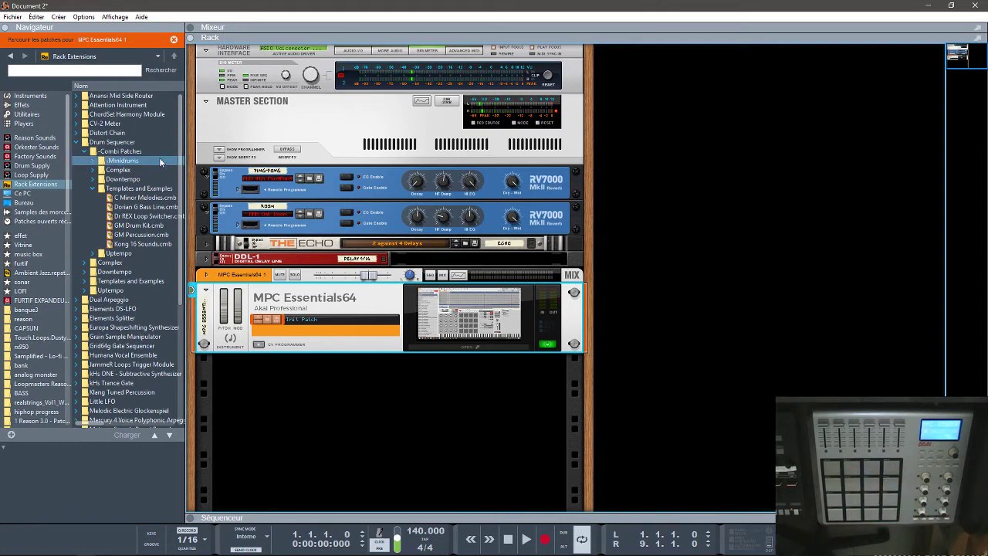
- Add a Drum Sequencer player to the MPC Essentials64 and reset the player to its initial patch
left_click(22, 123)
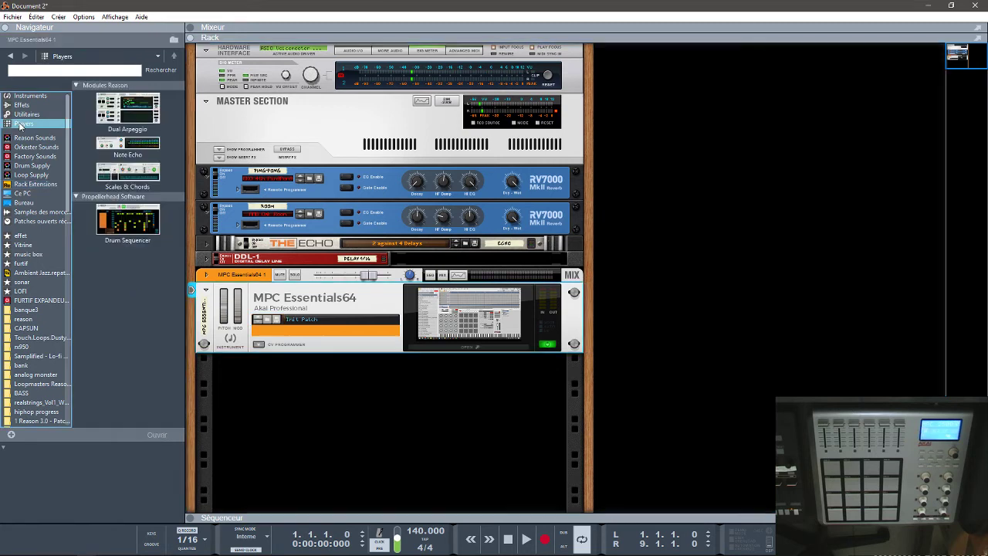
left_click(118, 213)
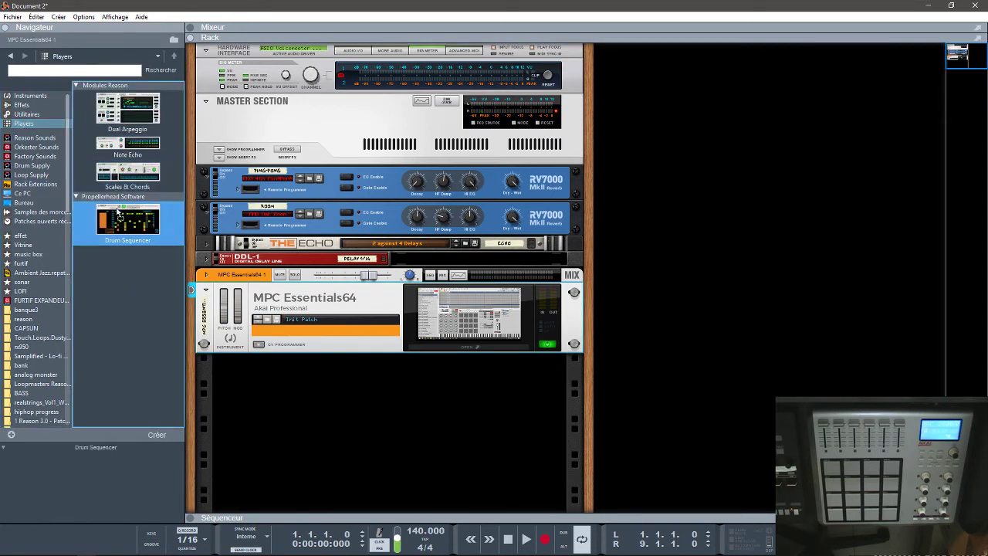
left_click_drag(118, 213, 293, 287)
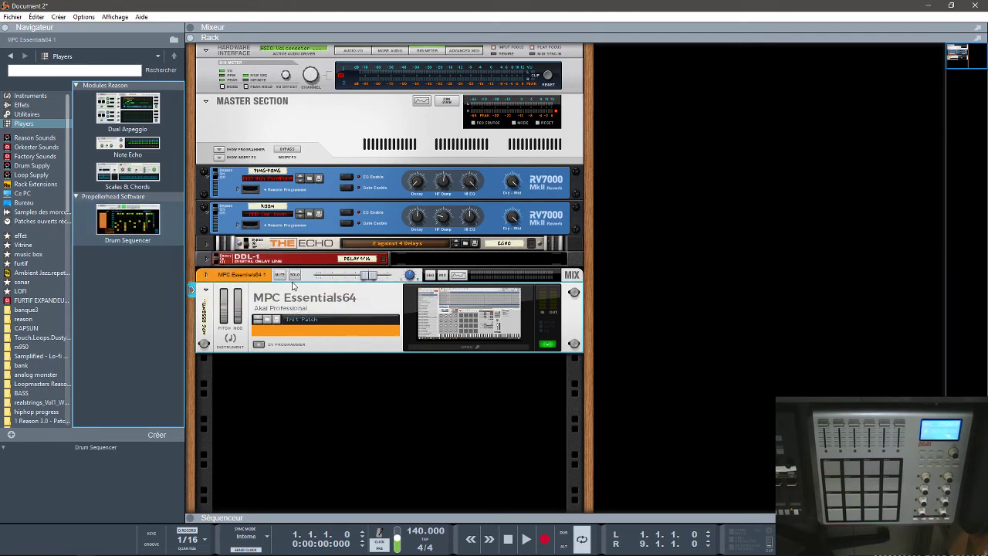
left_click(125, 219)
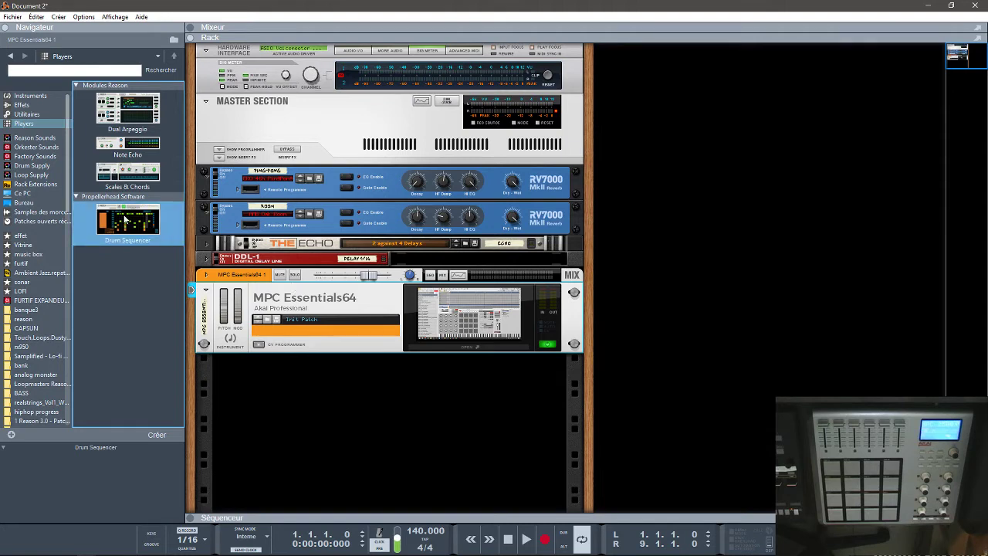
left_click_drag(125, 219, 285, 295)
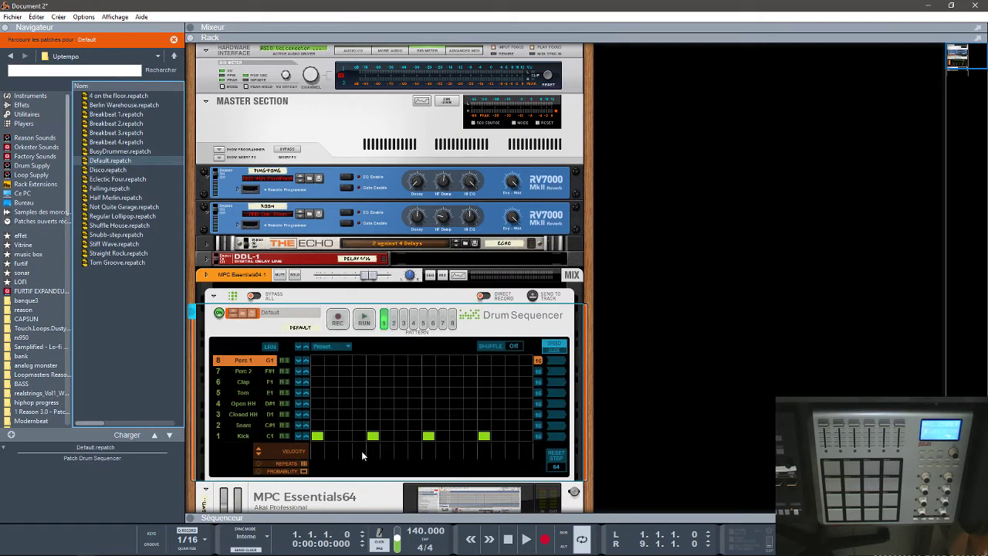
right_click(248, 332)
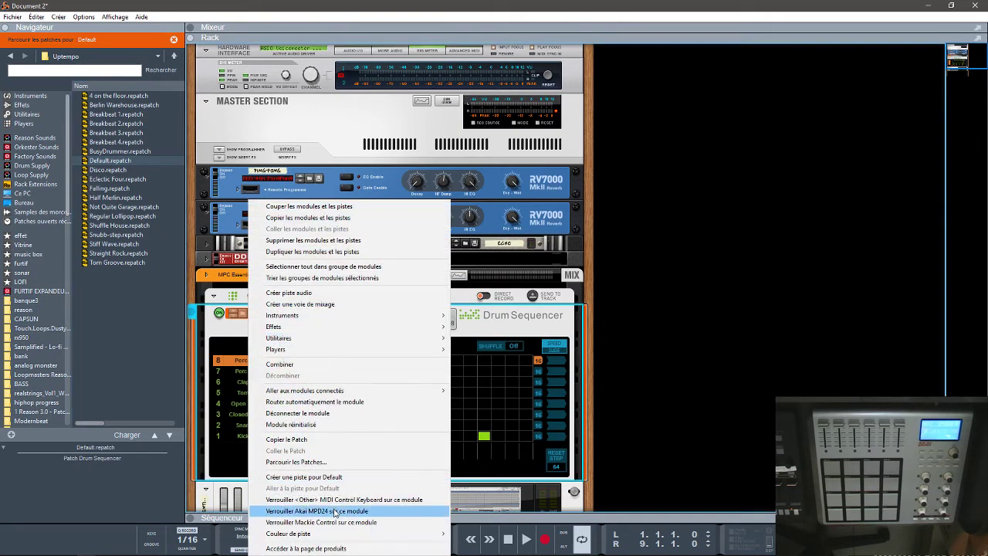
left_click(317, 424)
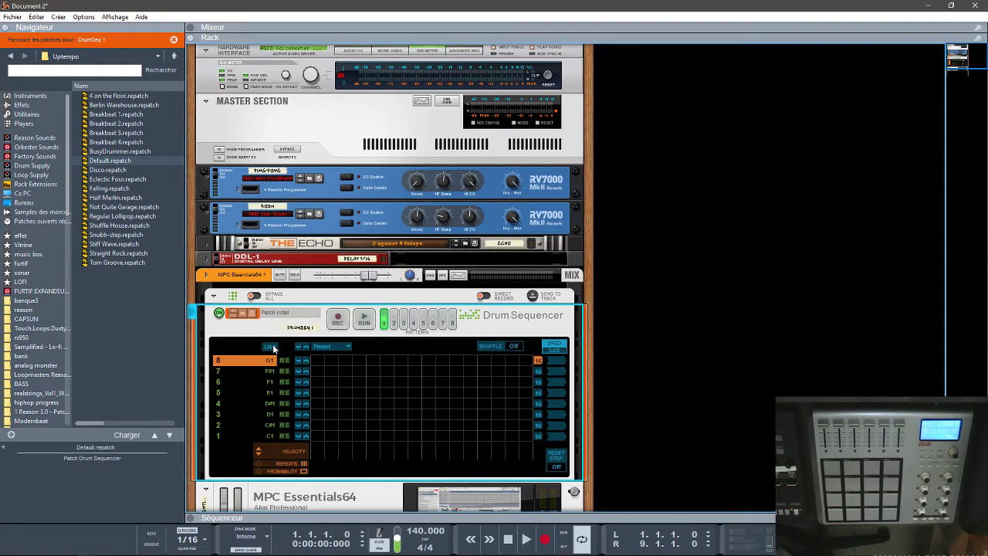
- Use note learn in the Drum Sequencer to assign C#1 to lane 1, C1 to lane 2 and A#4 to lane 3
left_click(225, 435)
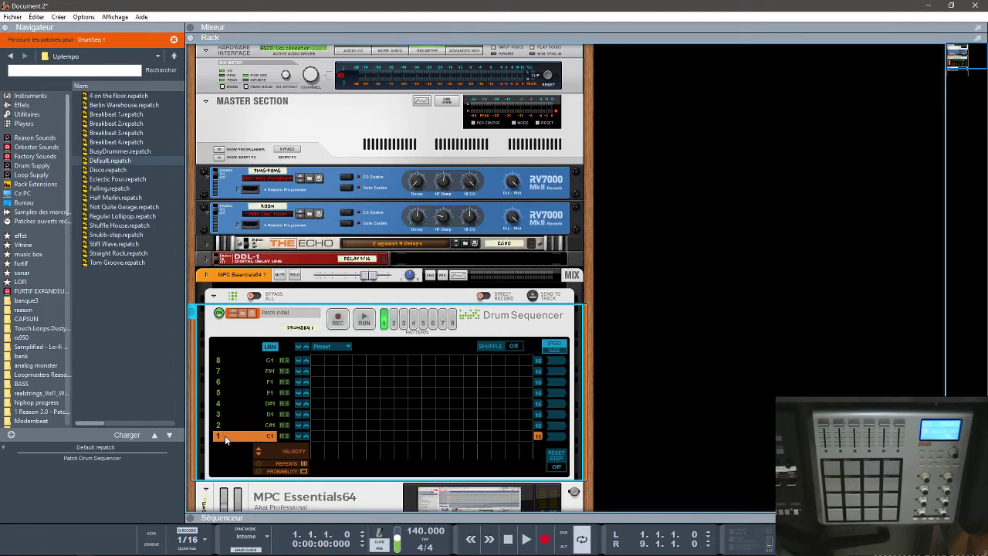
left_click(269, 347)
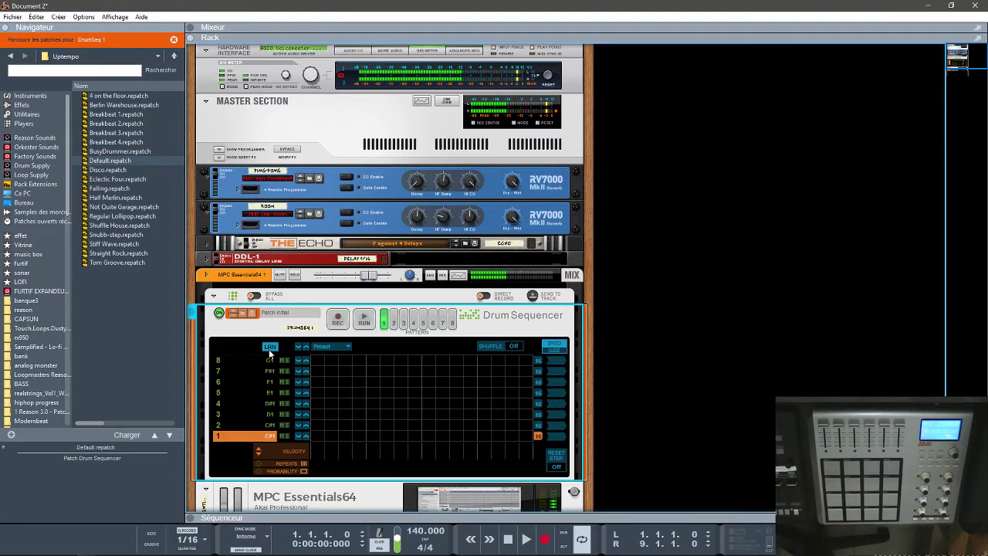
left_click(242, 425)
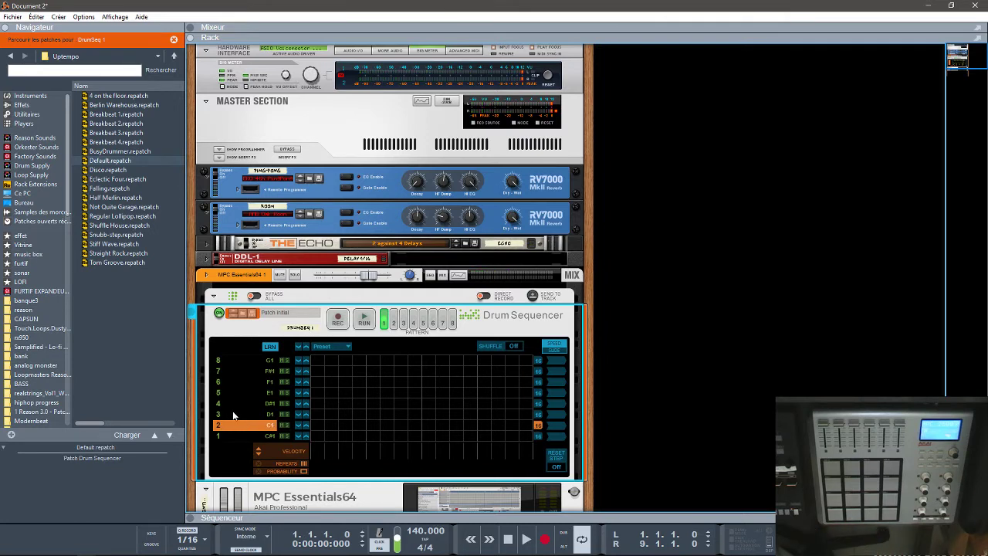
left_click(235, 416)
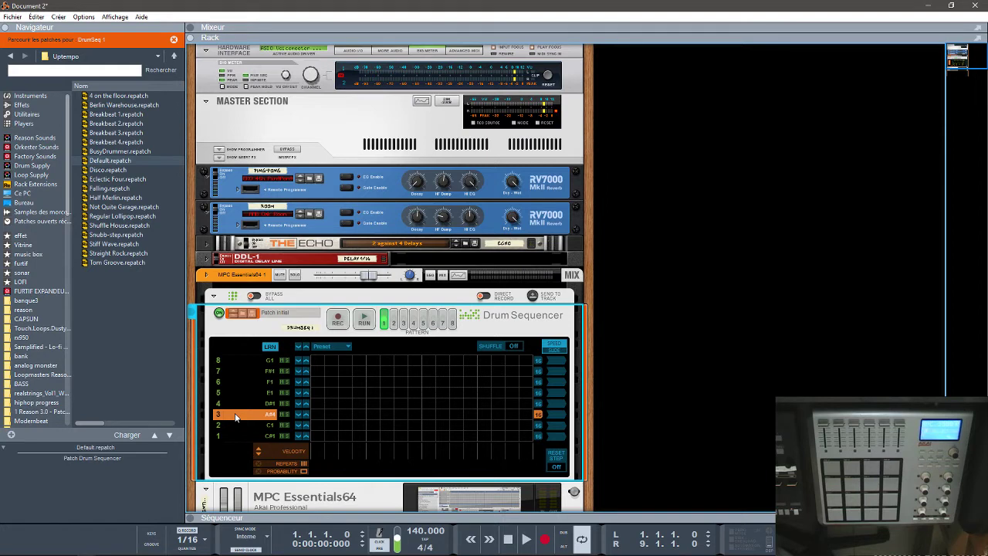
- Go through lanes 4 to 8 and then back over lanes 1 to 3 to review their notes and drum sounds
left_click(236, 407)
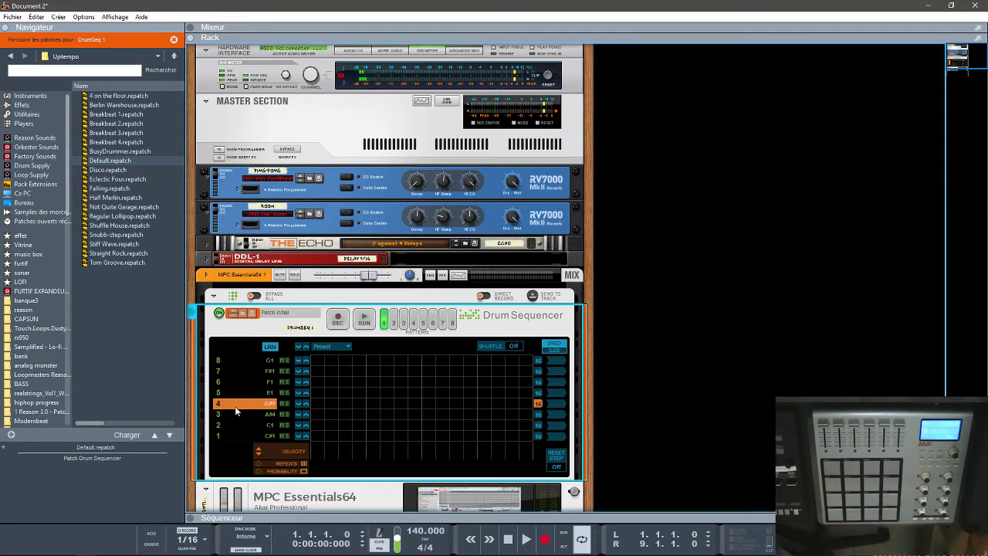
left_click(220, 392)
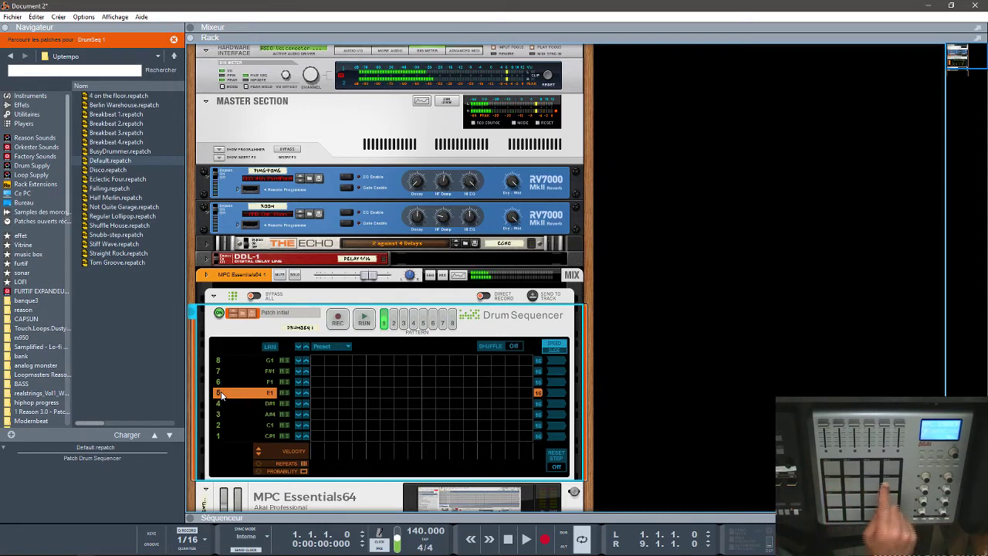
left_click(230, 383)
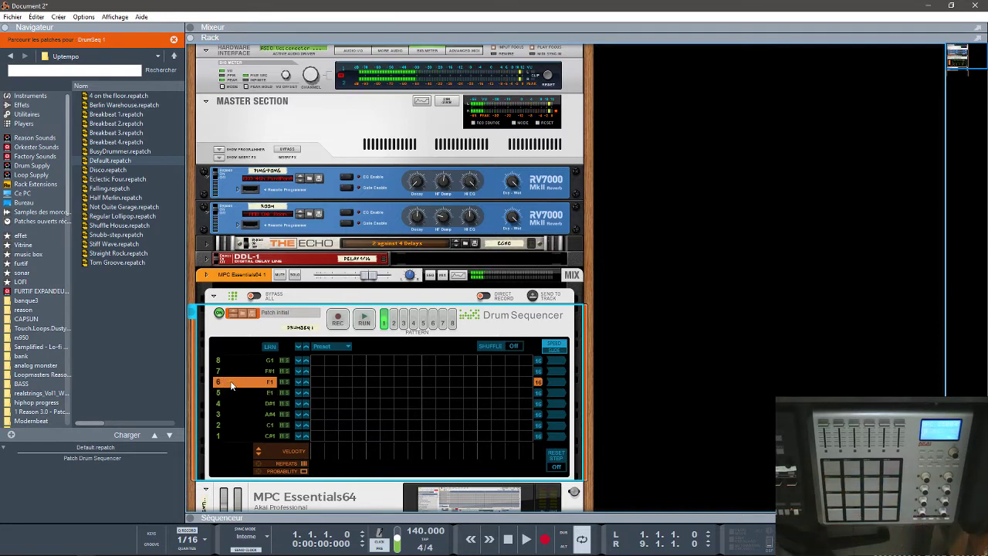
left_click(235, 374)
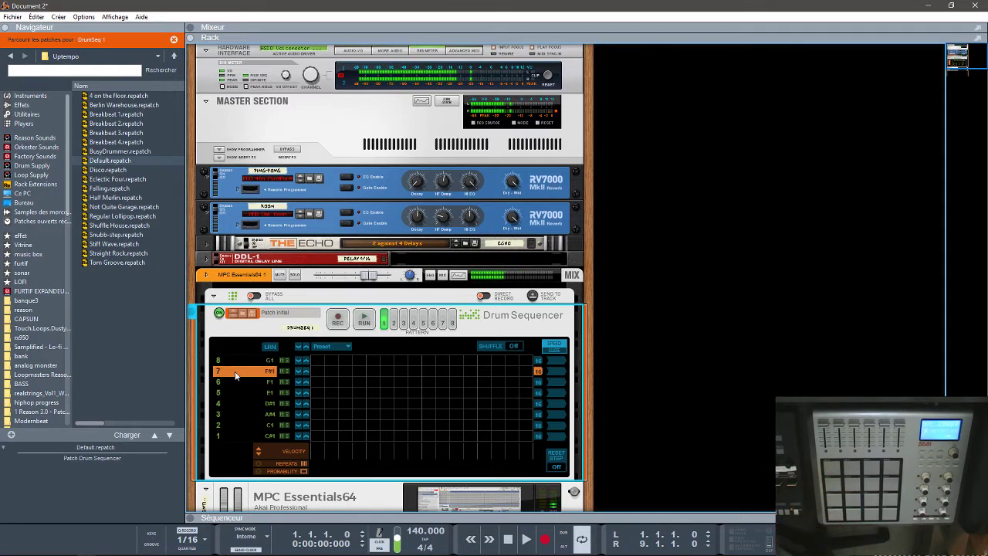
left_click(240, 363)
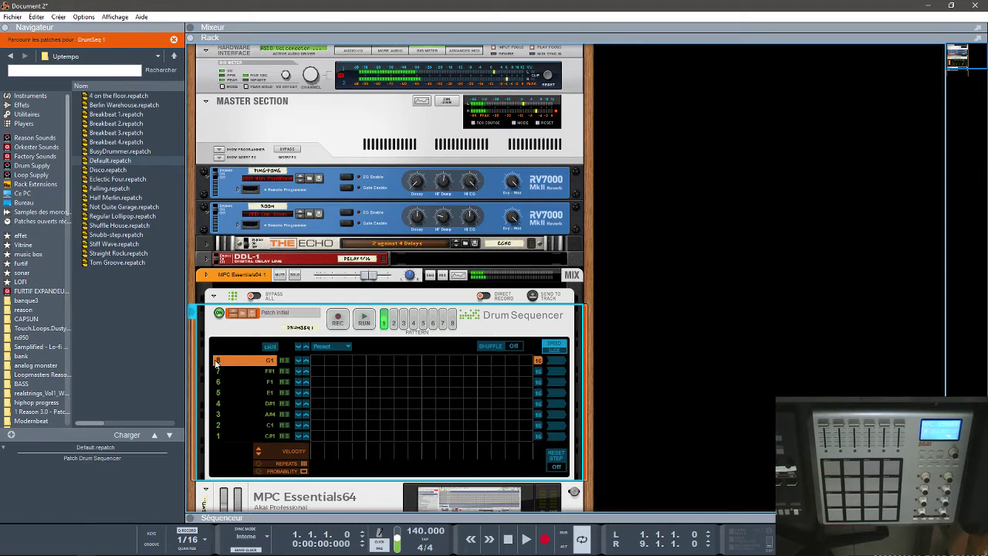
left_click(220, 382)
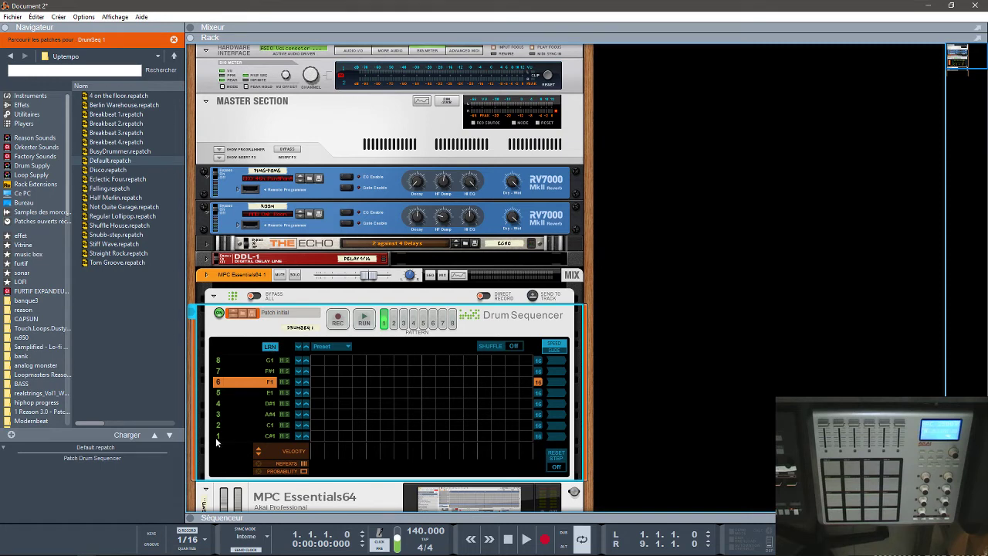
left_click(218, 436)
left_click(219, 424)
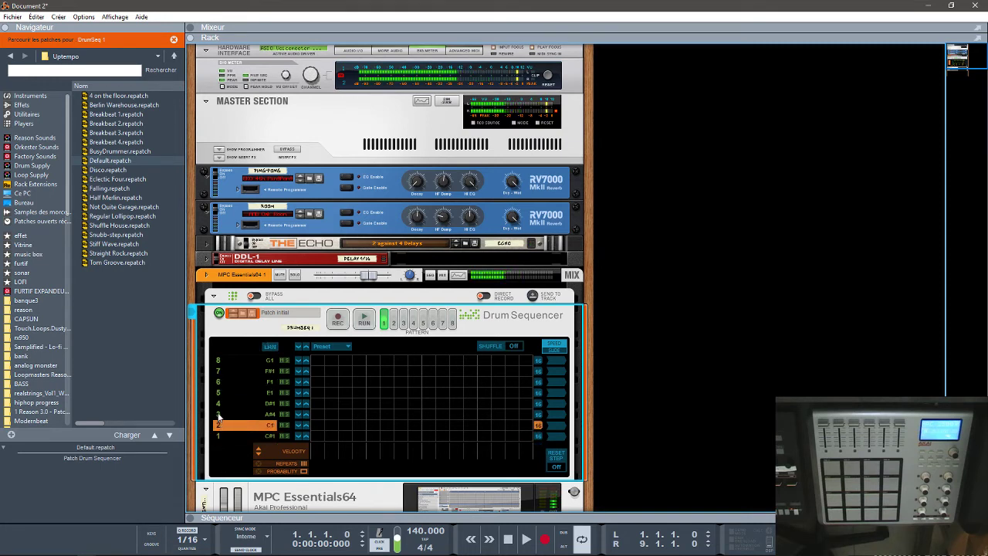
left_click(219, 414)
- Use note learn to assign G#1 to lane 4, G1 to lane 5 and another drum pad's note to lane 6
left_click(218, 405)
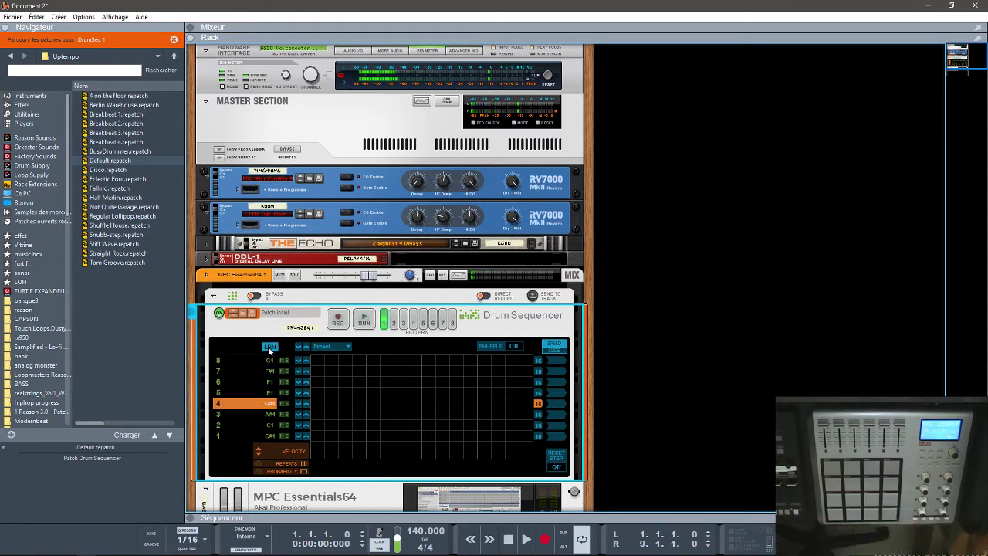
left_click(230, 394)
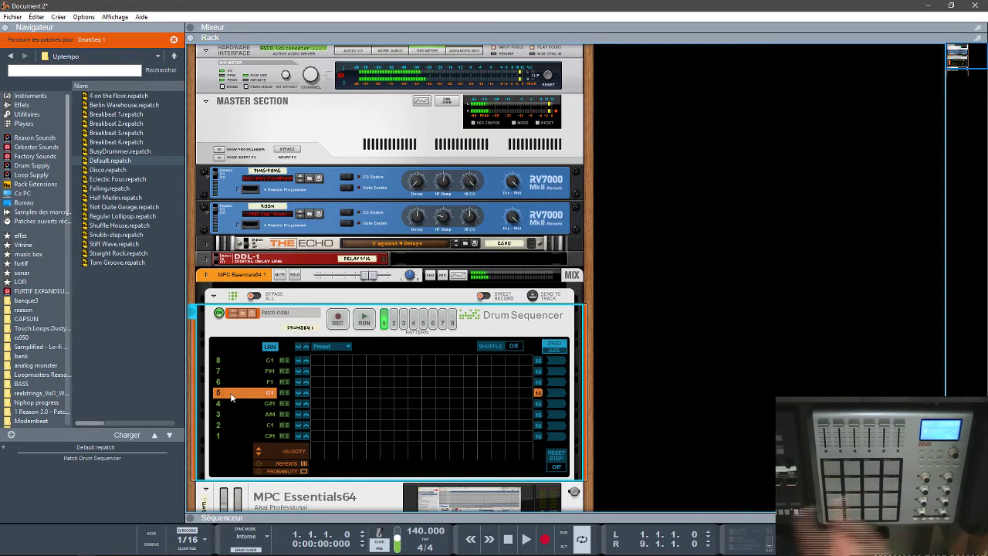
left_click(225, 382)
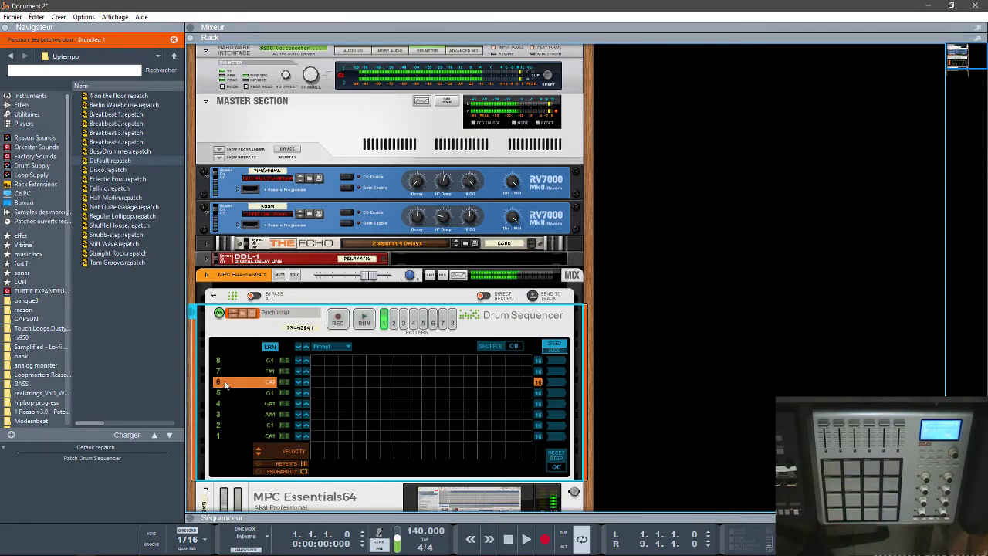
- Use note learn to assign F#1 to lane 7 of the Drum Sequencer and move on to lane 8
left_click(224, 373)
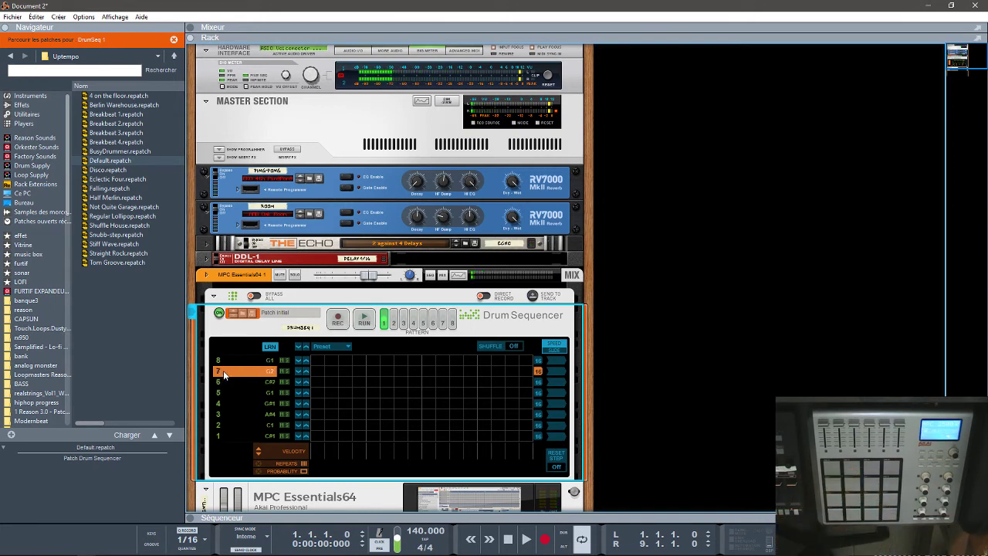
left_click(220, 359)
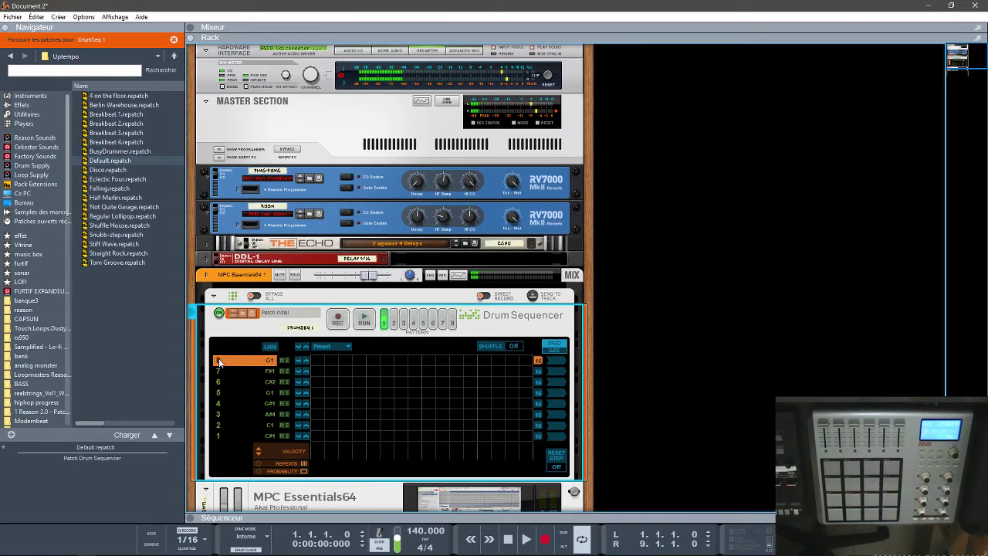
left_click(270, 347)
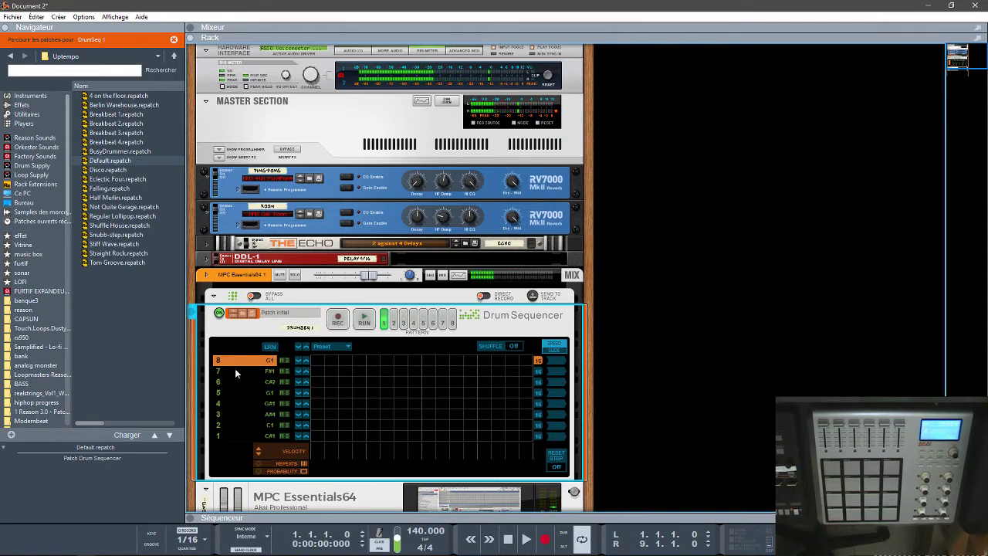
- Go through lanes 1 to 8 to check their sounds and use note learn to assign F2 to lane 8
left_click(219, 429)
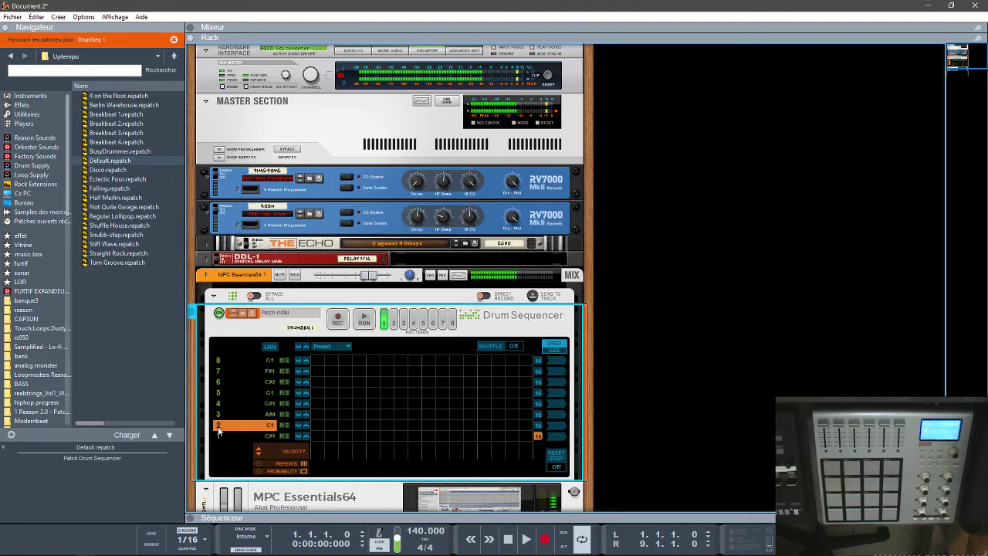
left_click(218, 413)
left_click(218, 403)
left_click(217, 394)
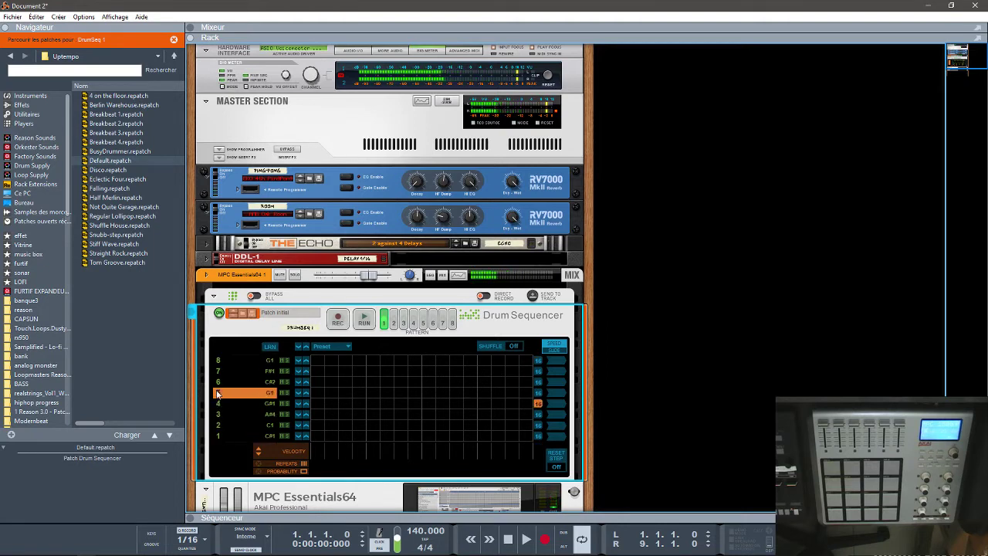
left_click(218, 381)
left_click(217, 370)
left_click(218, 359)
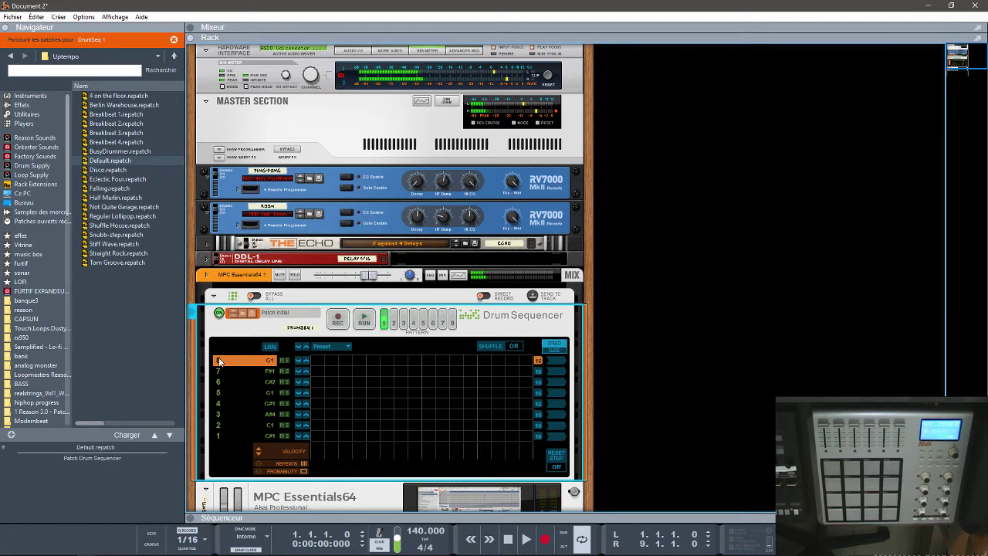
left_click(270, 347)
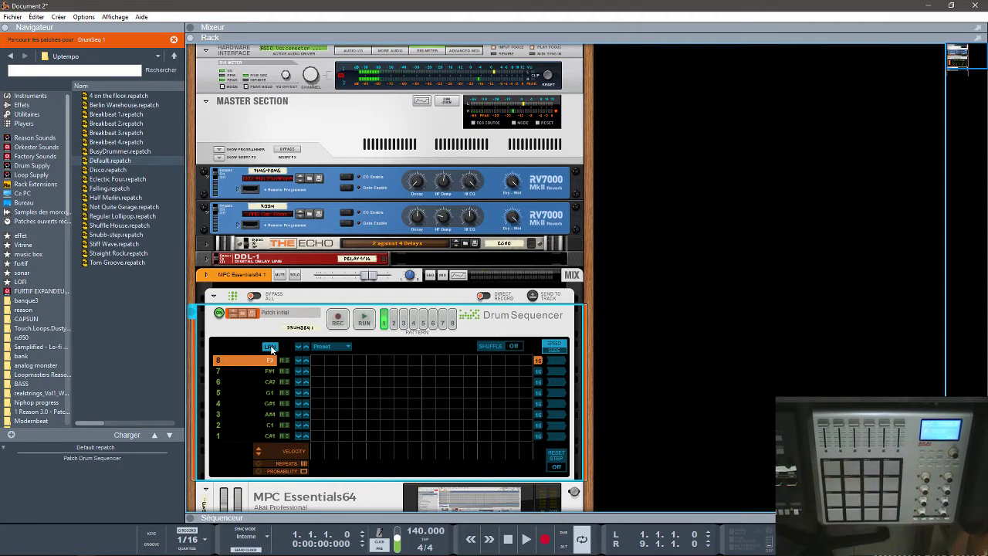
- Go back through lanes 7 down to 1 to audition the drum sound assigned to each
left_click(217, 371)
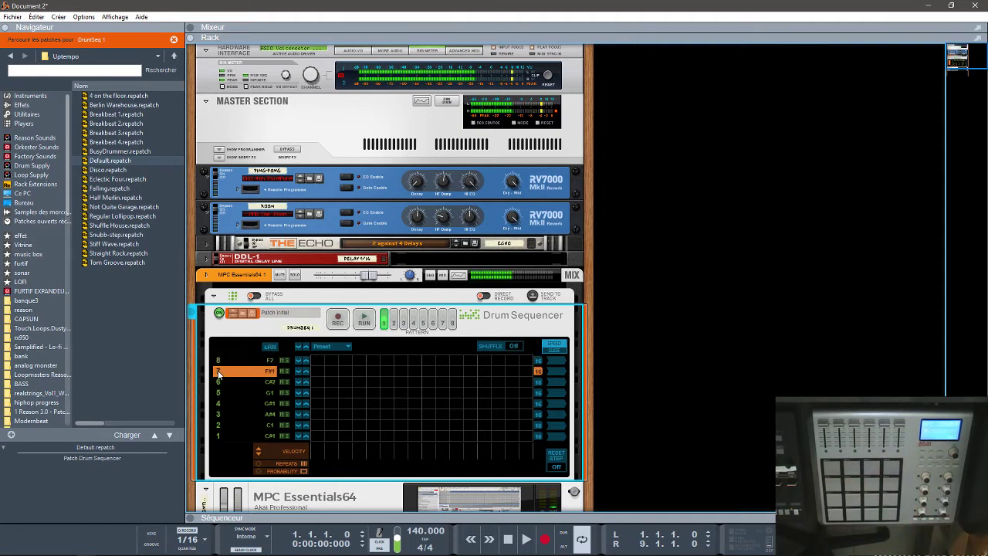
left_click(217, 382)
left_click(218, 392)
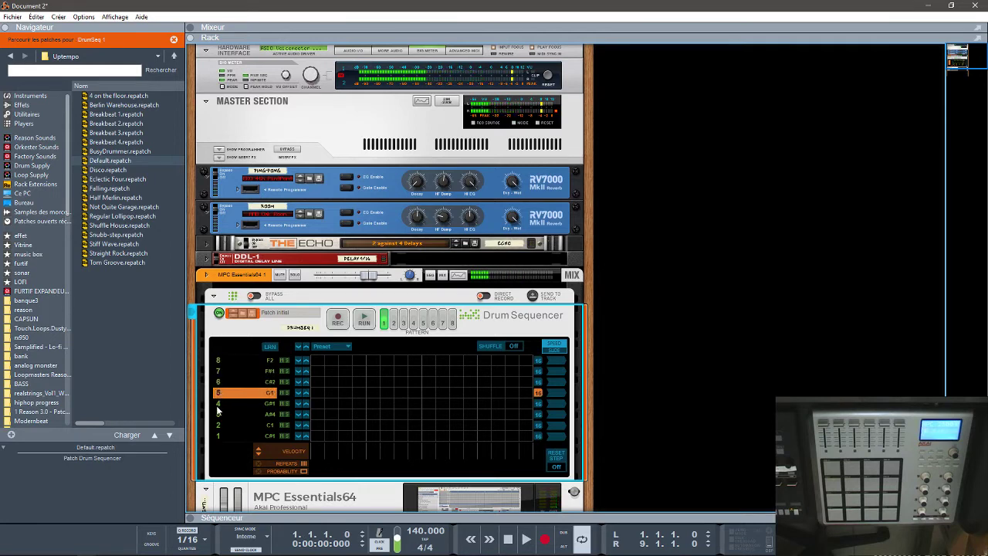
left_click(218, 403)
left_click(217, 415)
left_click(217, 425)
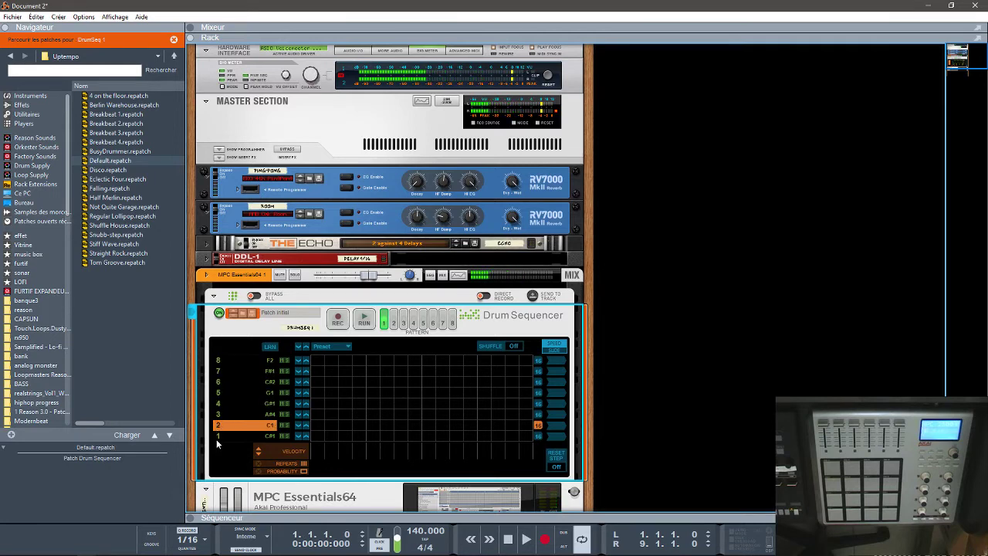
left_click(216, 436)
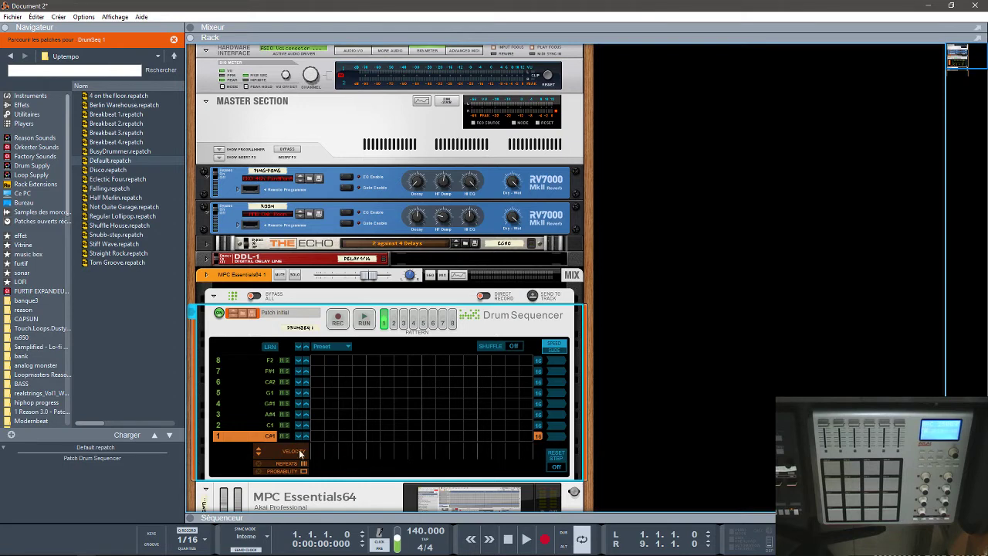
- Show the playback speed and direction options for lane 1 without changing them
left_click(555, 438)
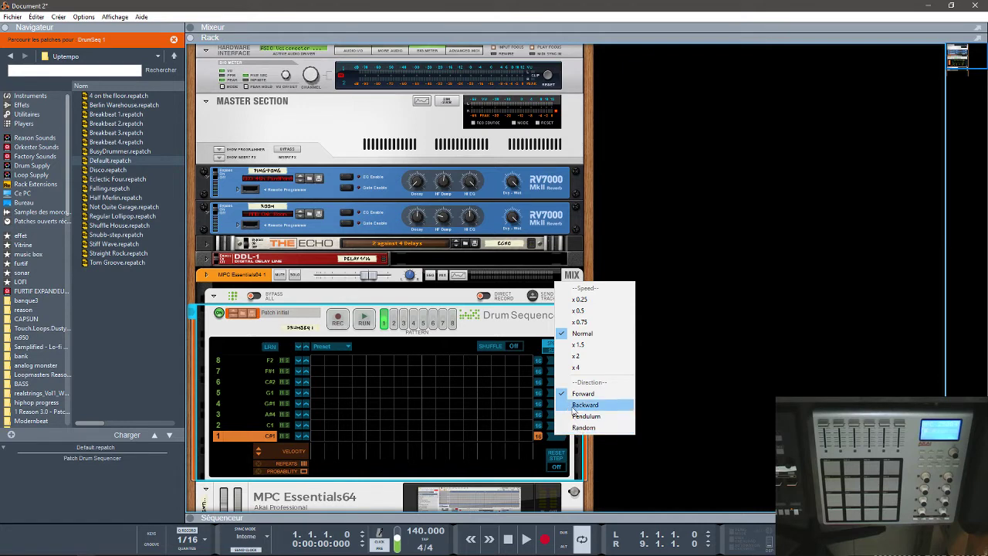
left_click(505, 319)
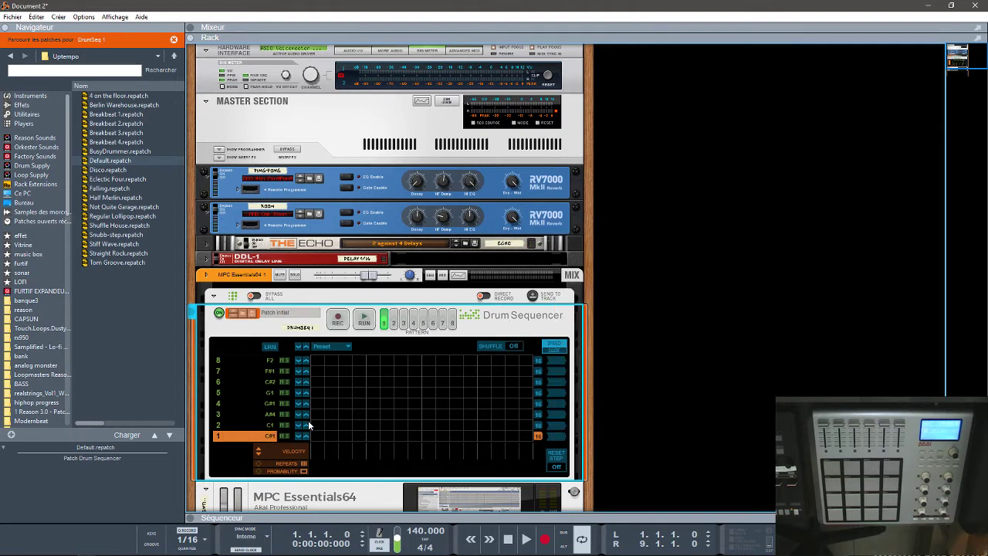
- Name lane 1 of the Drum Sequencer "kick" and lane 2 "sn"
left_click(218, 417)
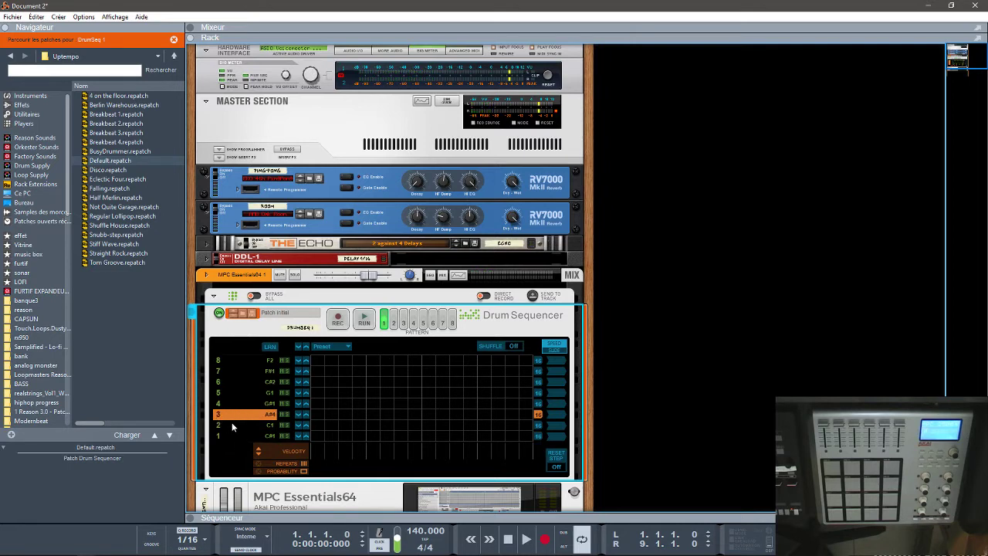
left_click(219, 437)
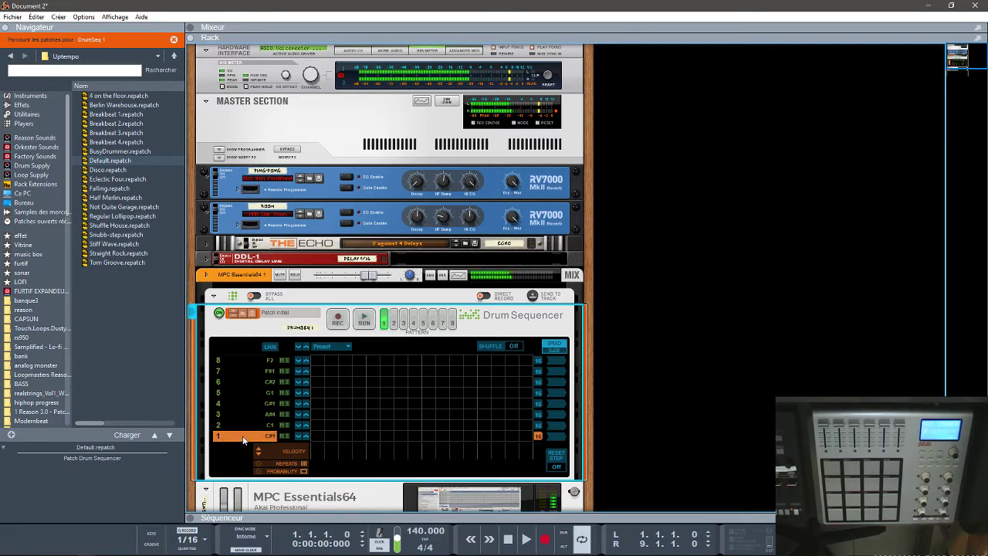
double_click(243, 436)
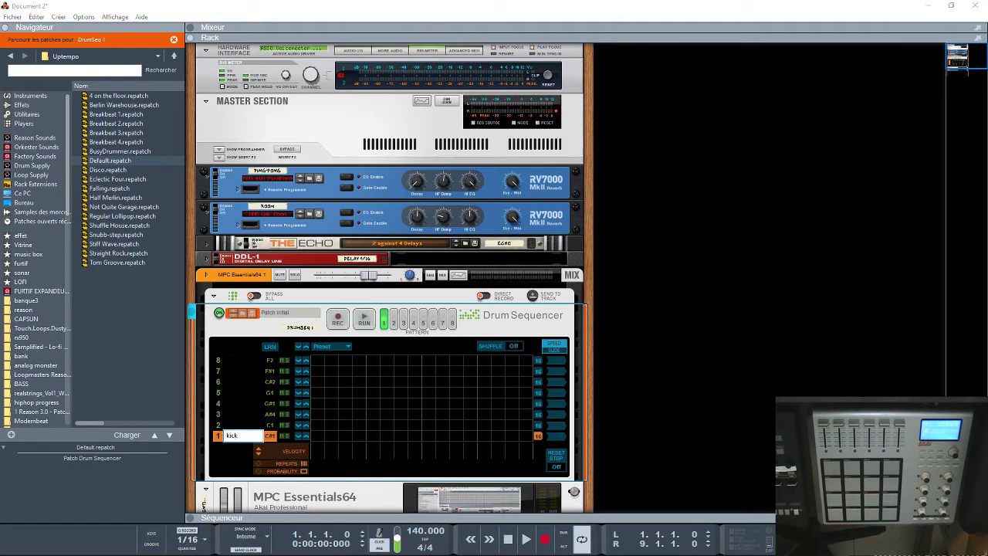
key("Return")
left_click(236, 425)
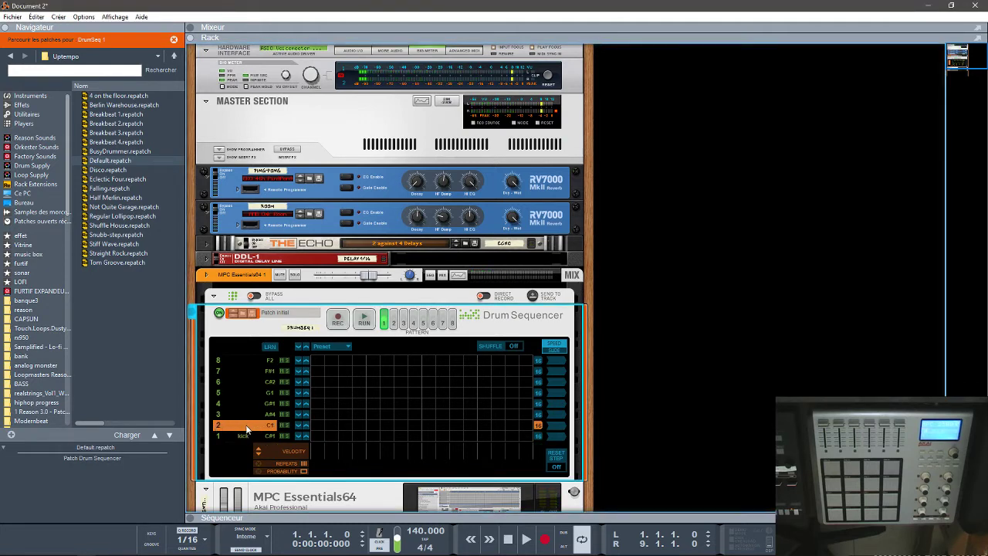
double_click(247, 426)
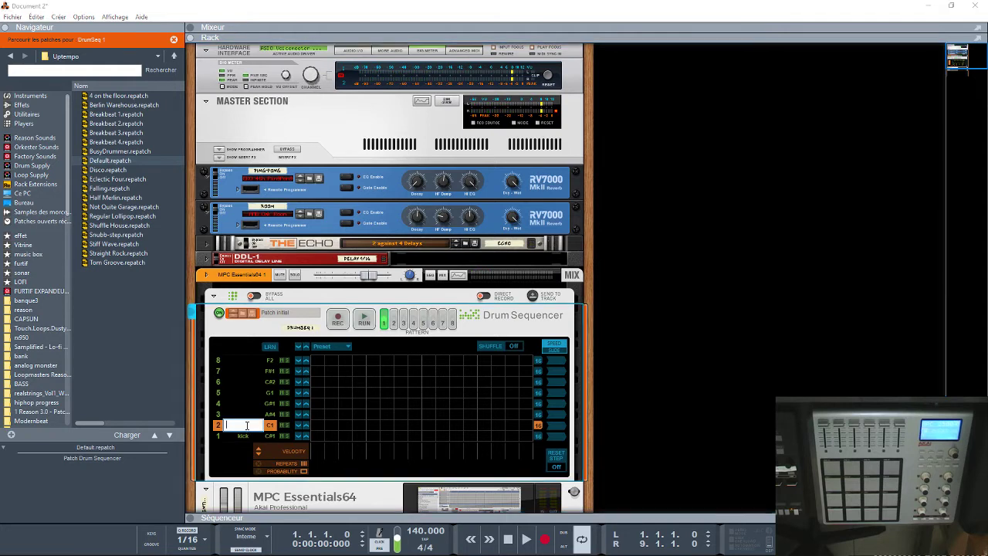
type("sn")
key("Return")
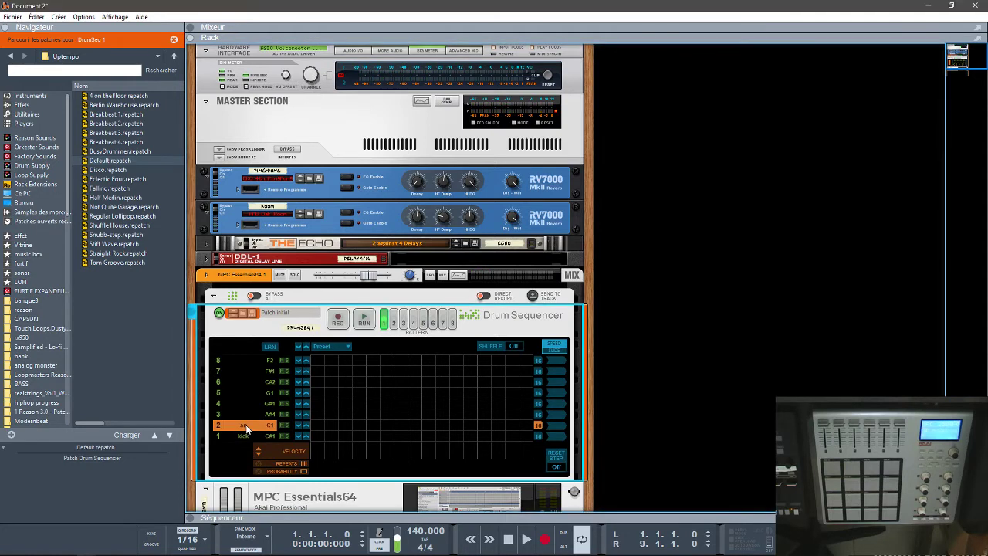
- Name lane 3 of the Drum Sequencer "hh"
left_click(238, 414)
double_click(240, 414)
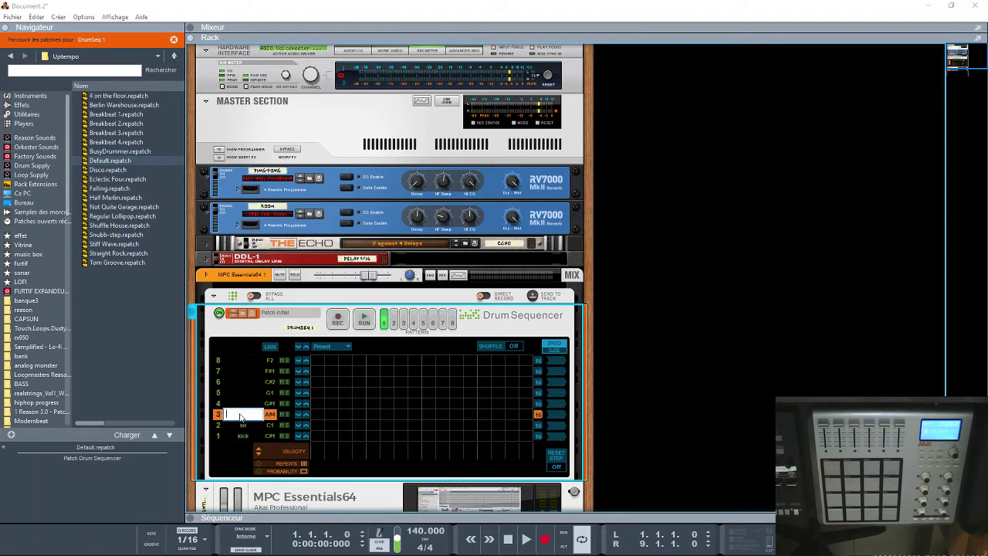
type("hh")
key("Return")
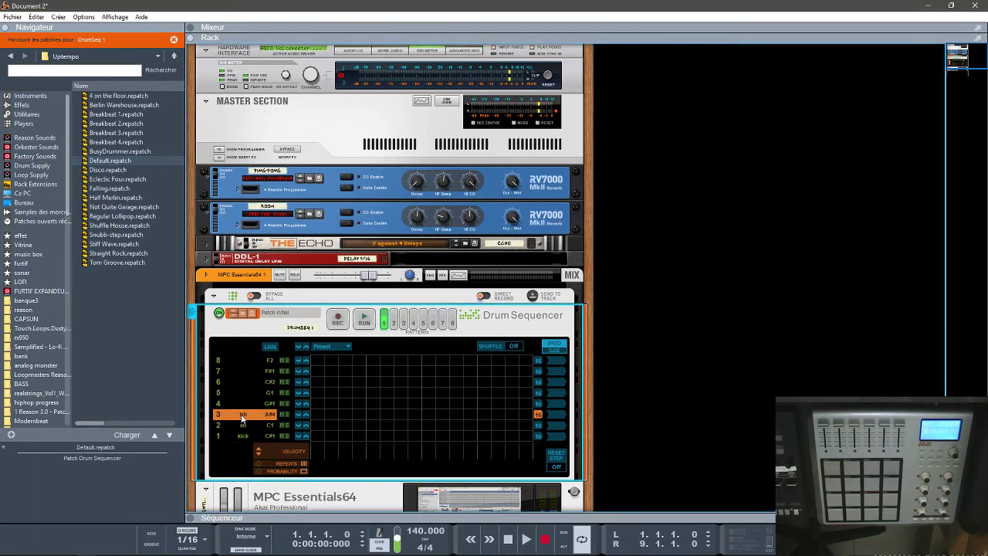
- Program hi-hat hits on every odd-numbered step from 1 to 15 in the hh lane
left_click(317, 414)
left_click(345, 414)
left_click(373, 414)
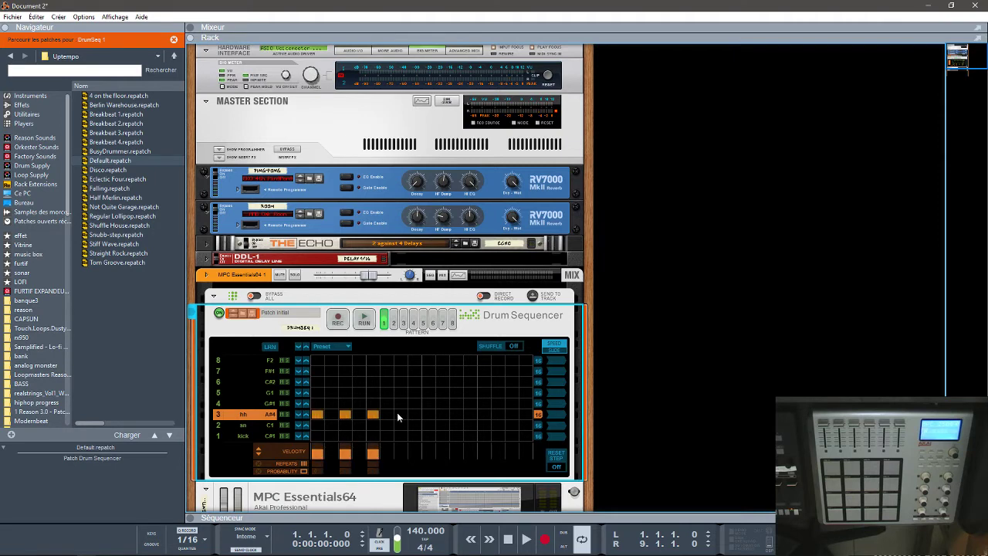
left_click(400, 415)
left_click(456, 414)
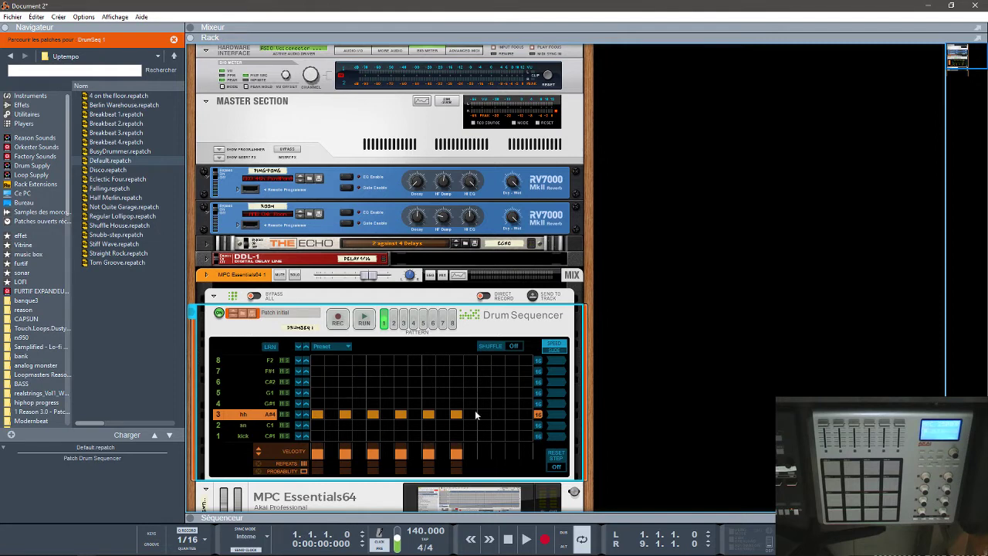
left_click(483, 415)
left_click(512, 415)
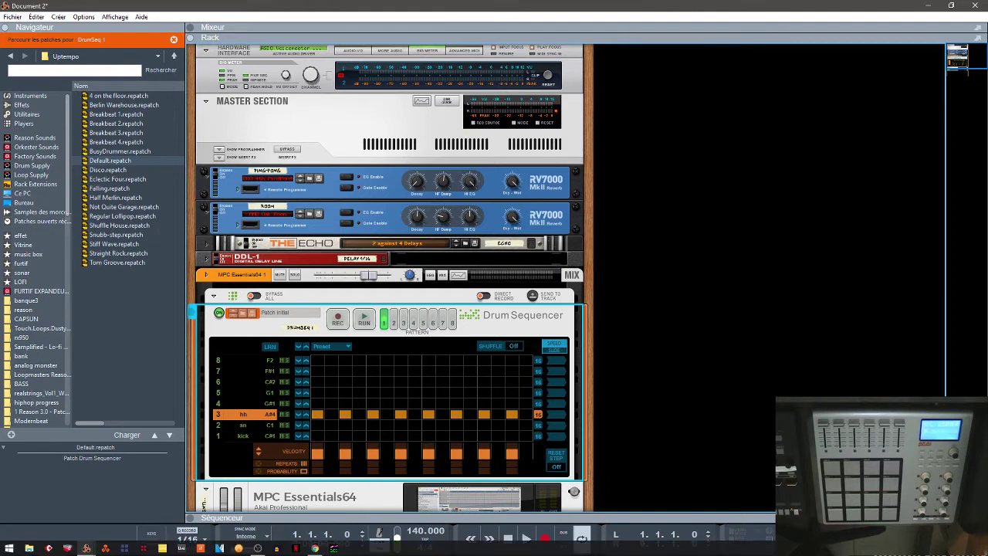
- Play the pattern, lower the song tempo to 91 BPM and stop playback
left_click(526, 538)
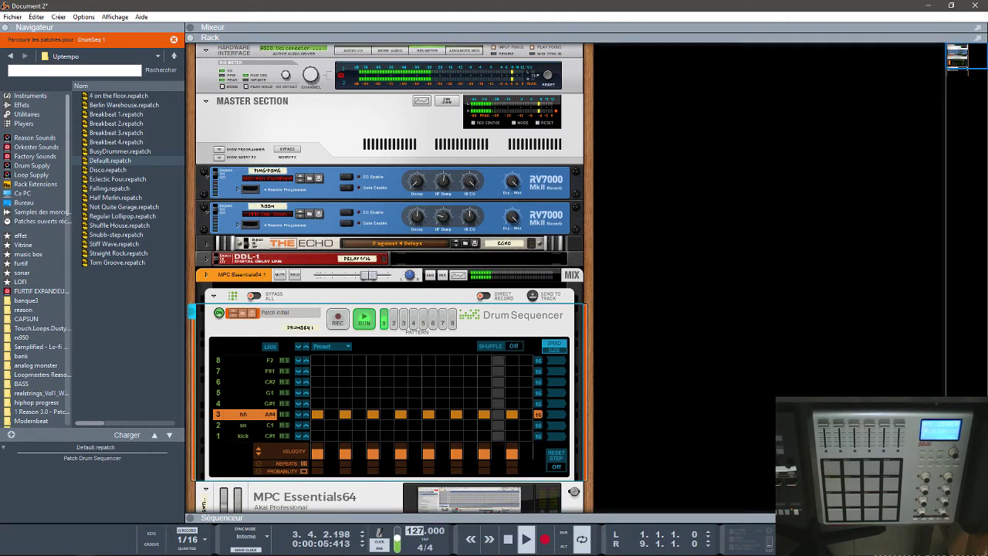
scroll(416, 531, "down", 13)
scroll(417, 530, "down", 20)
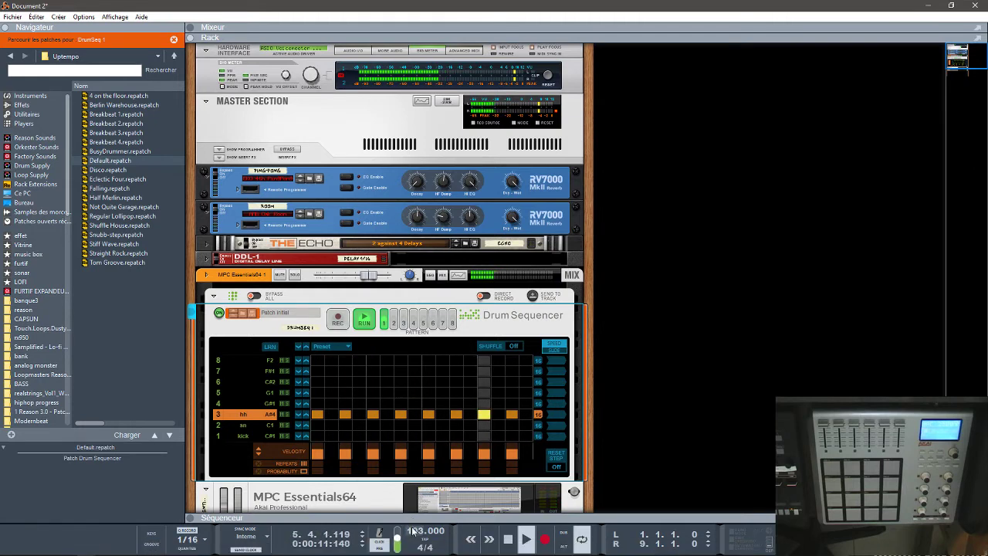
scroll(417, 531, "down", 12)
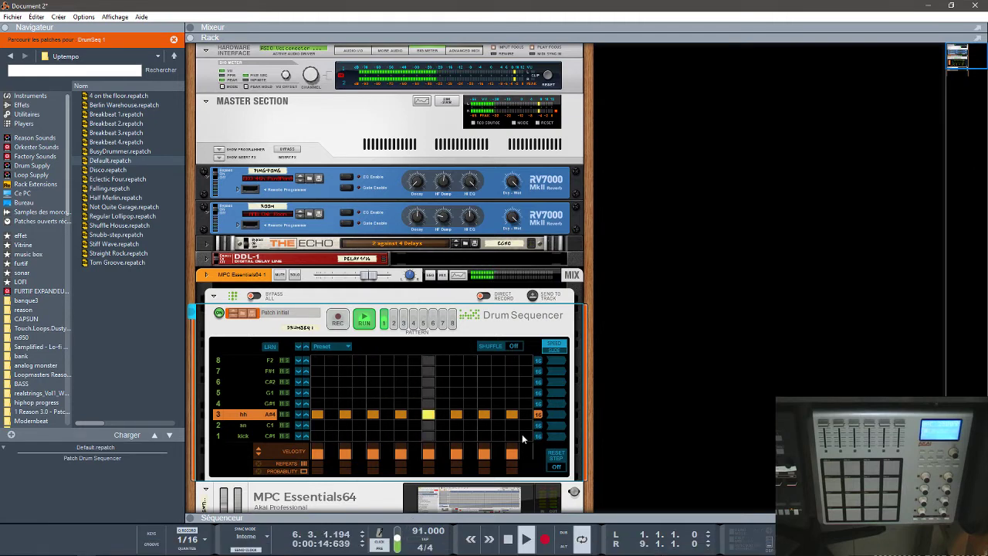
key("space")
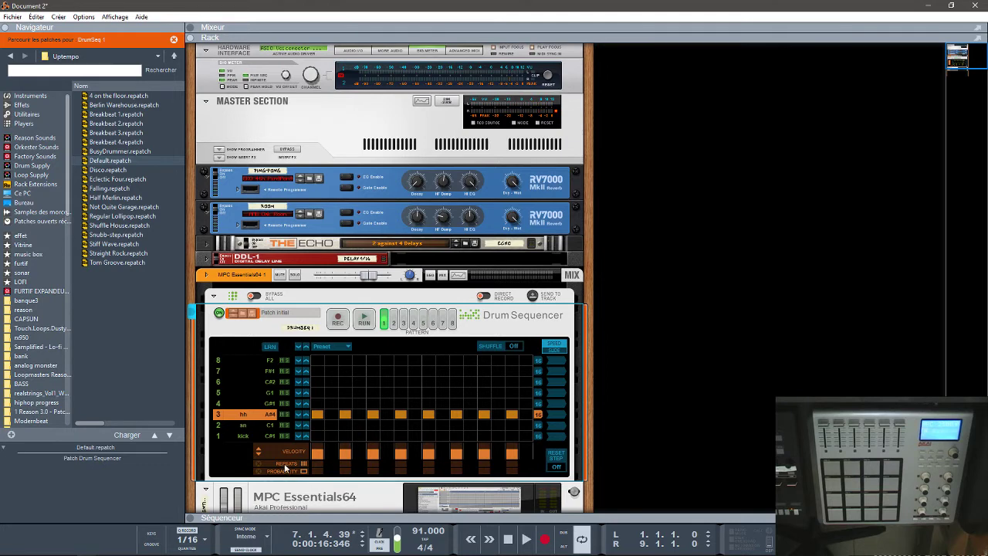
- Set the repeats of the hh lane's step 15 to 8 and start playback to hear the roll
left_click(511, 463)
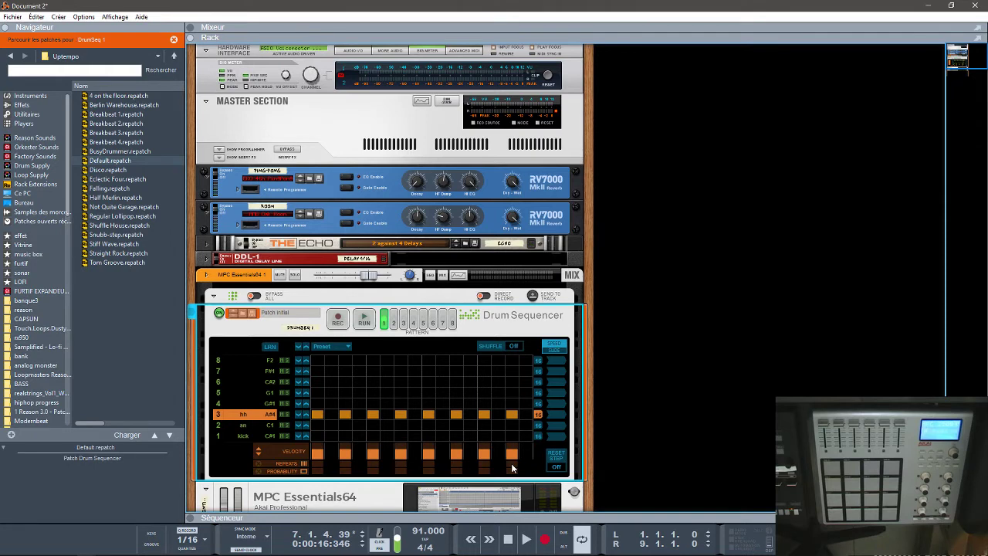
left_click_drag(511, 463, 513, 438)
key("space")
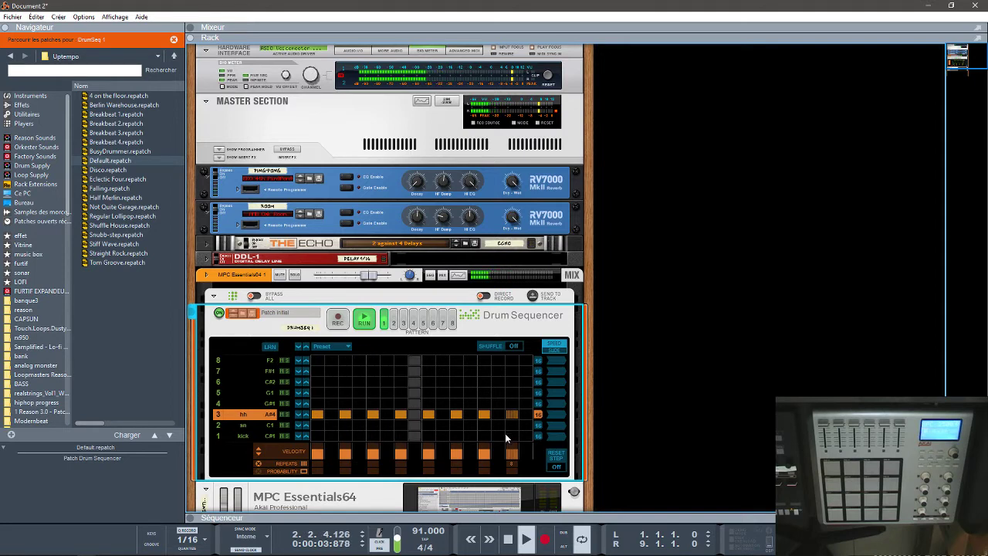
- Add a hi-hat hit on step 16 of the hh lane with 8 repeats, then stop playback
left_click(524, 414)
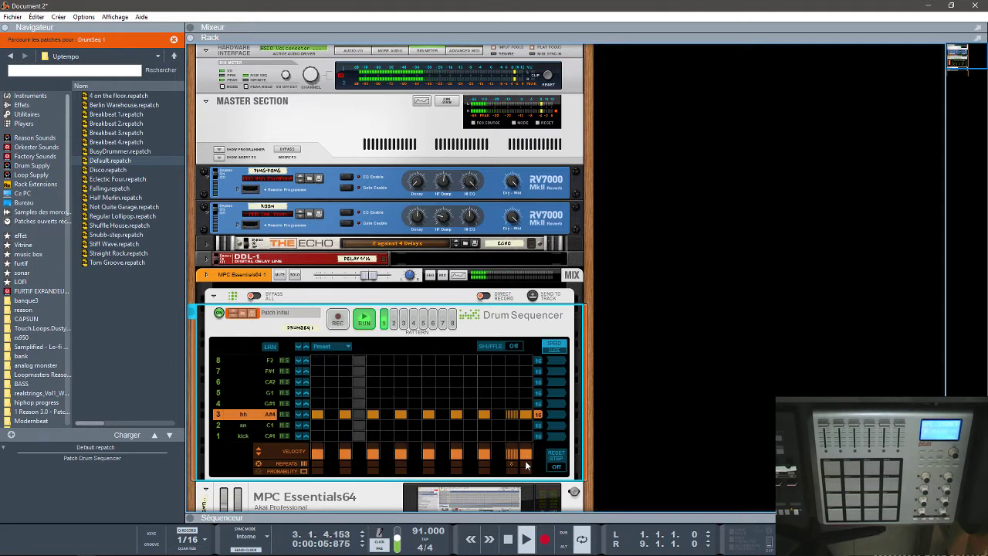
left_click(524, 414)
left_click(524, 416)
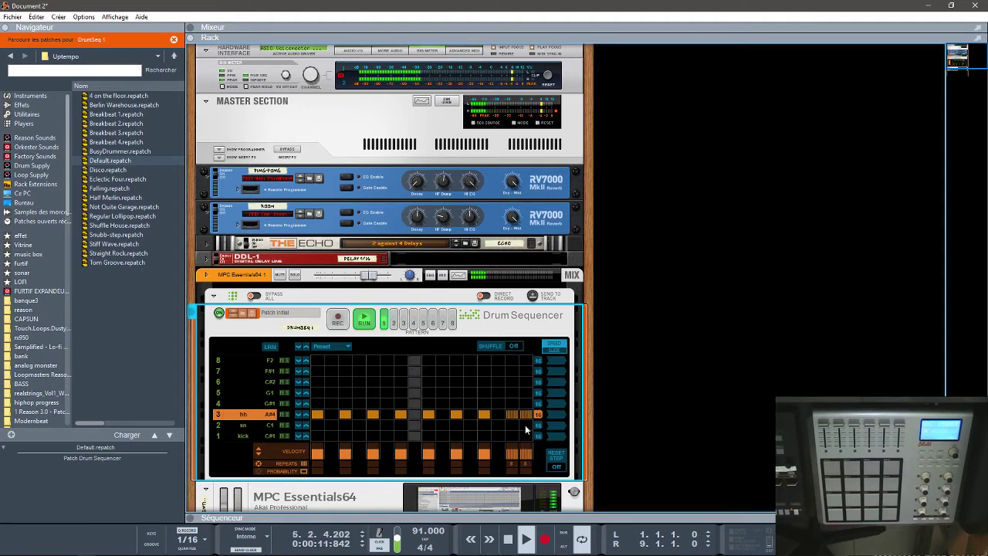
key("space")
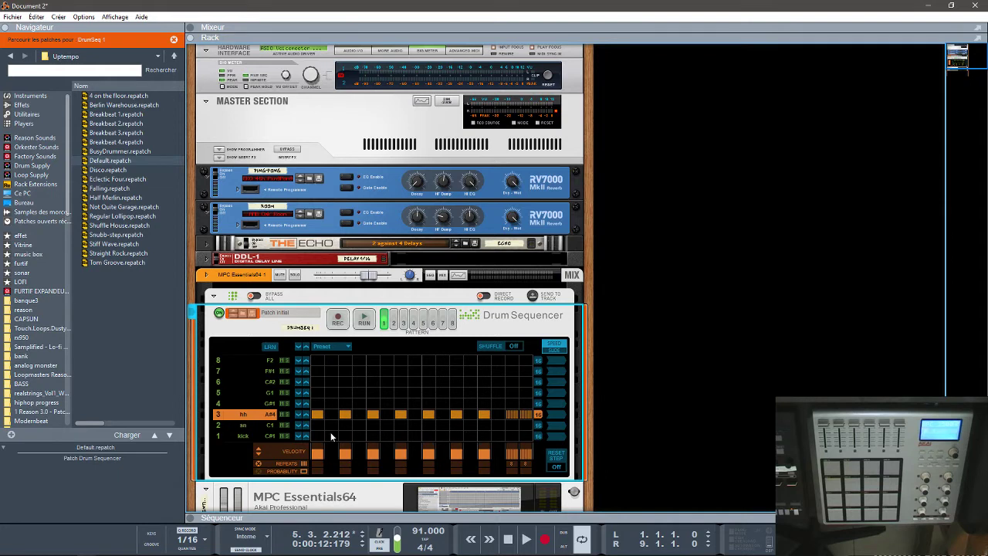
- Add a snare hit on step 9 of the sn lane and play the pattern
left_click(428, 425)
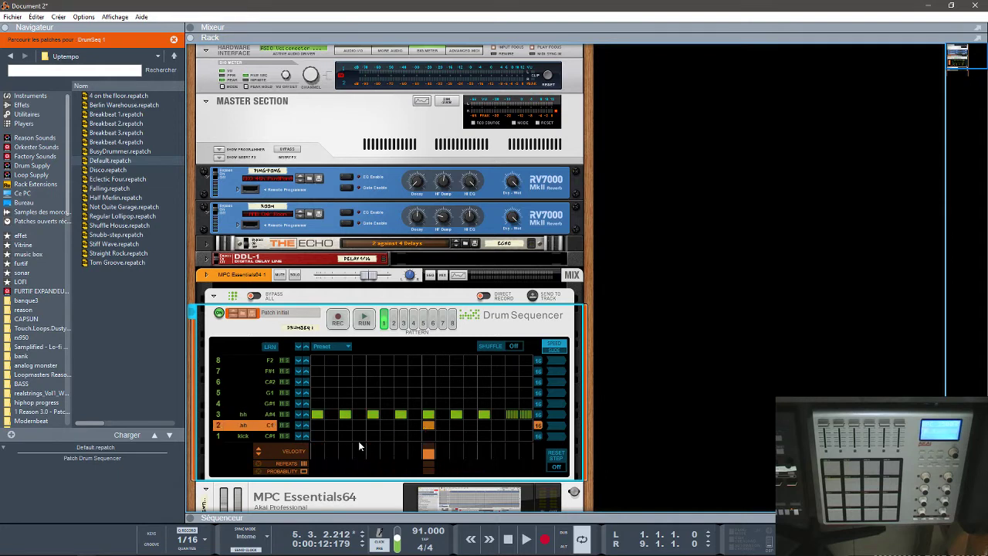
key("space")
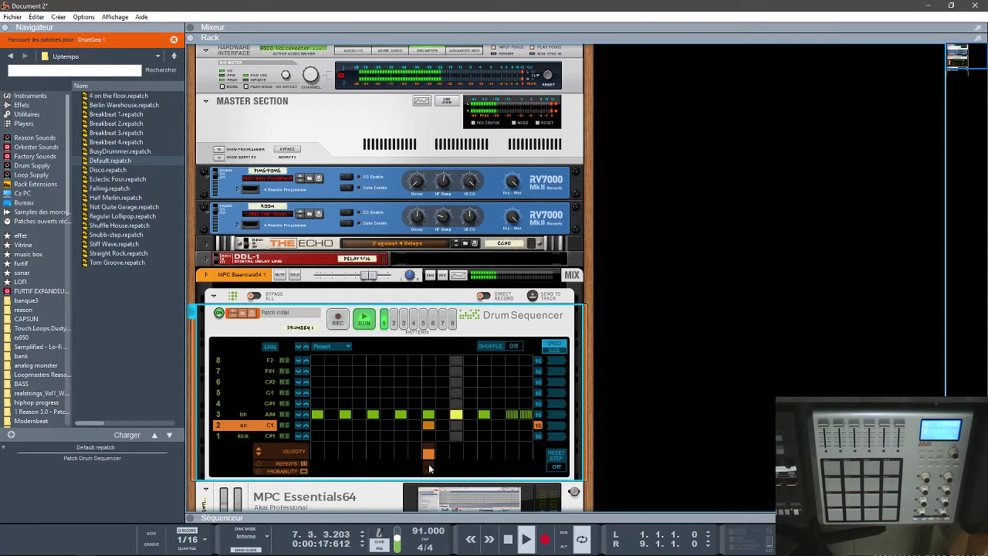
- Try several repeat settings on the sn lane's step 9, restore the single hit and stop playback
left_click_drag(429, 464, 426, 416)
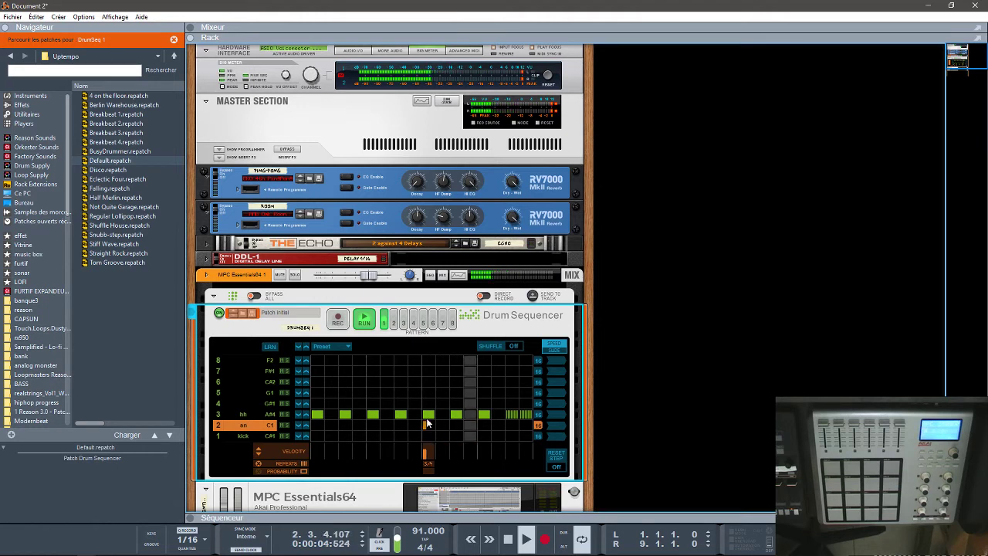
left_click_drag(427, 422, 429, 414)
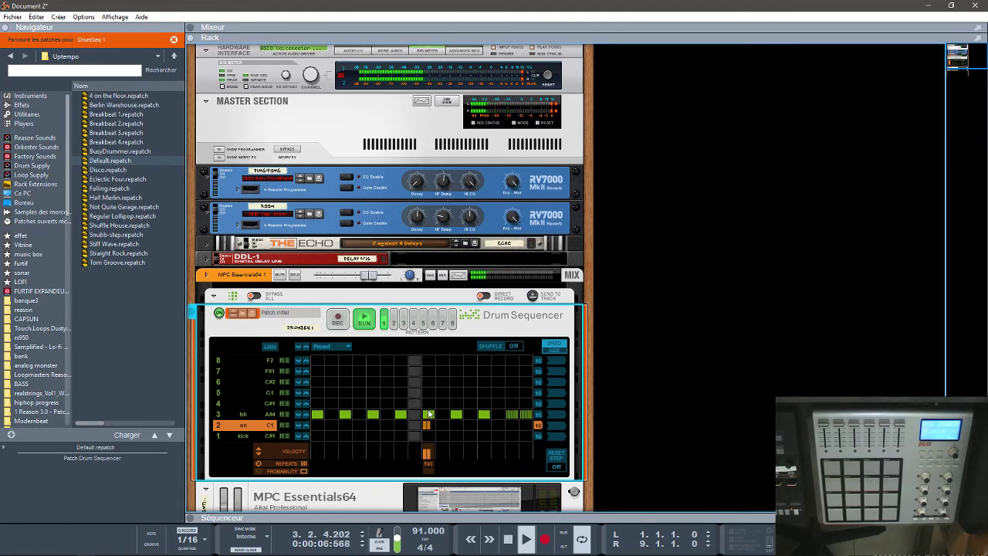
left_click_drag(429, 415, 429, 401)
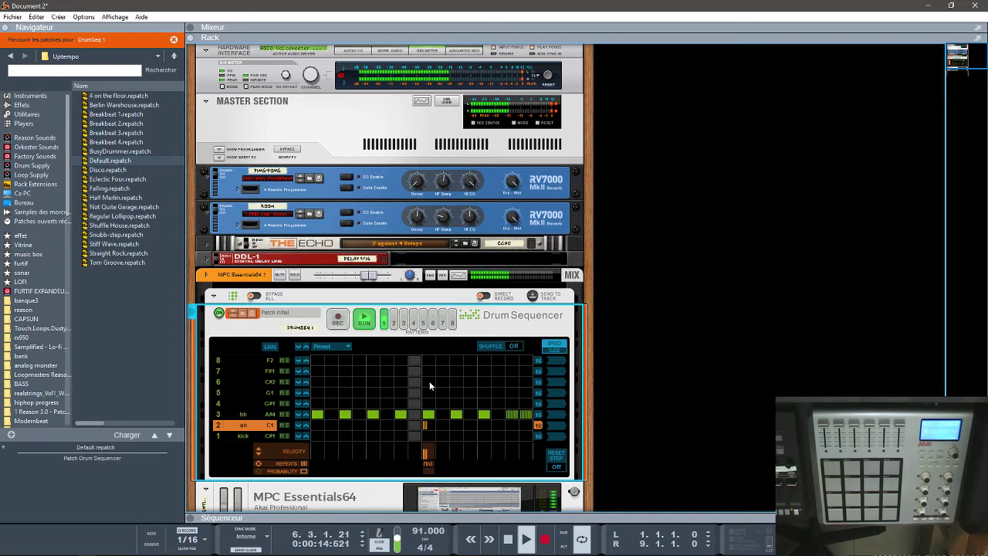
mouse_move(431, 458)
left_mouse_down()
mouse_move(433, 441)
mouse_move(434, 458)
left_mouse_up()
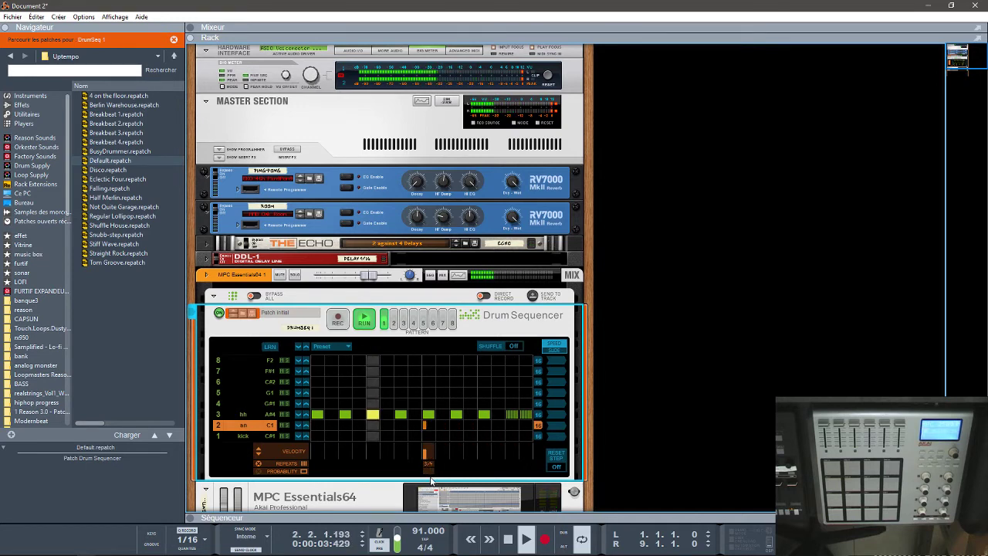
left_click_drag(431, 481, 435, 531)
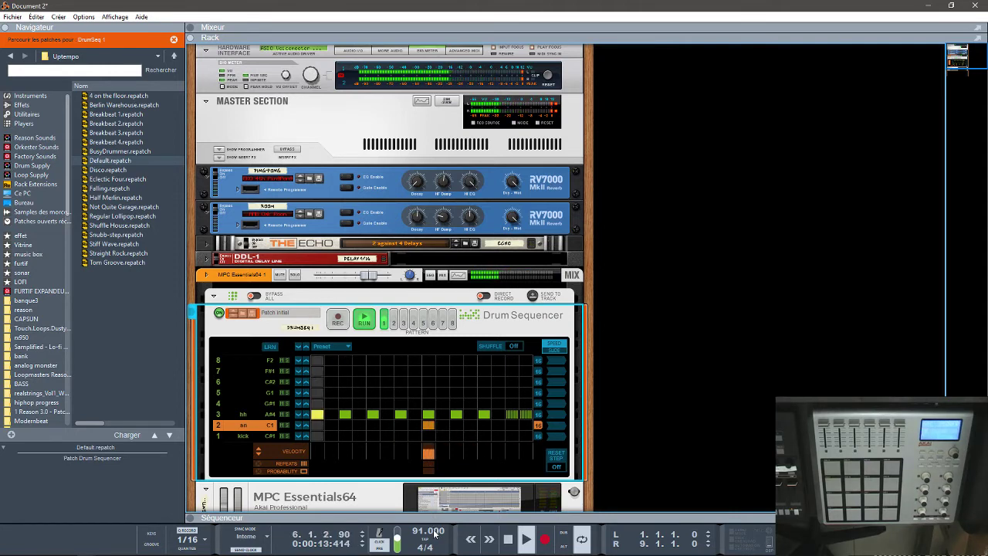
key("space")
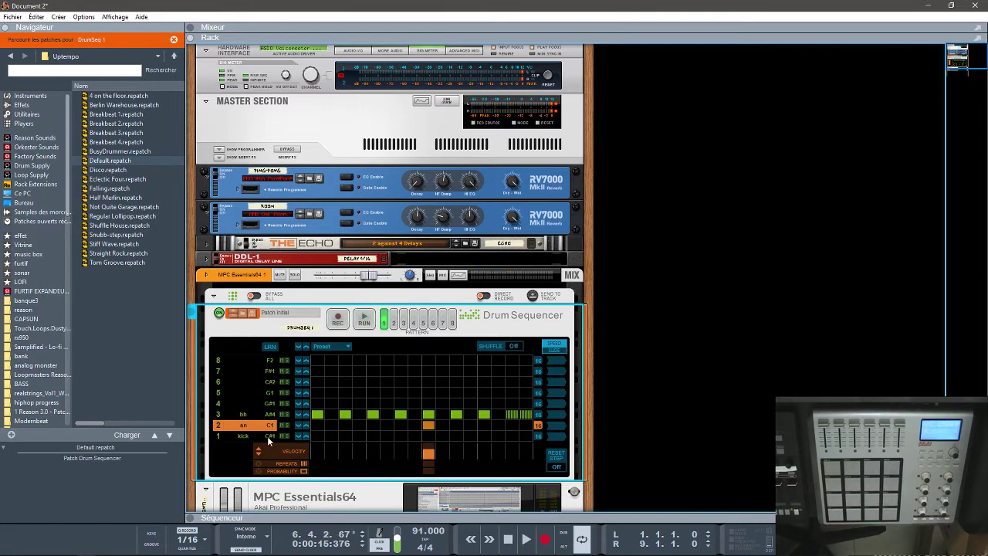
- Add a kick hit on step 1 of the kick lane, play the pattern and stop playback
left_click(316, 435)
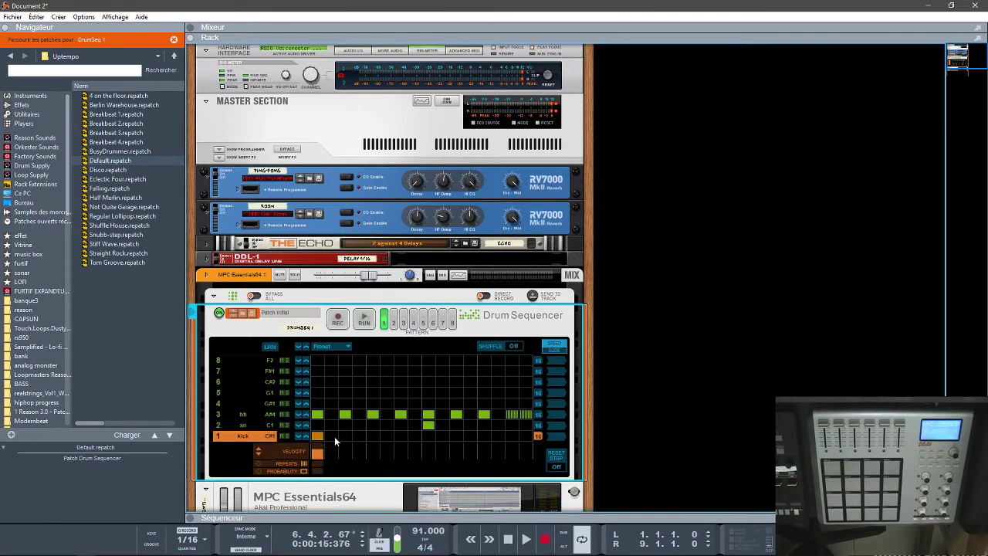
key("space")
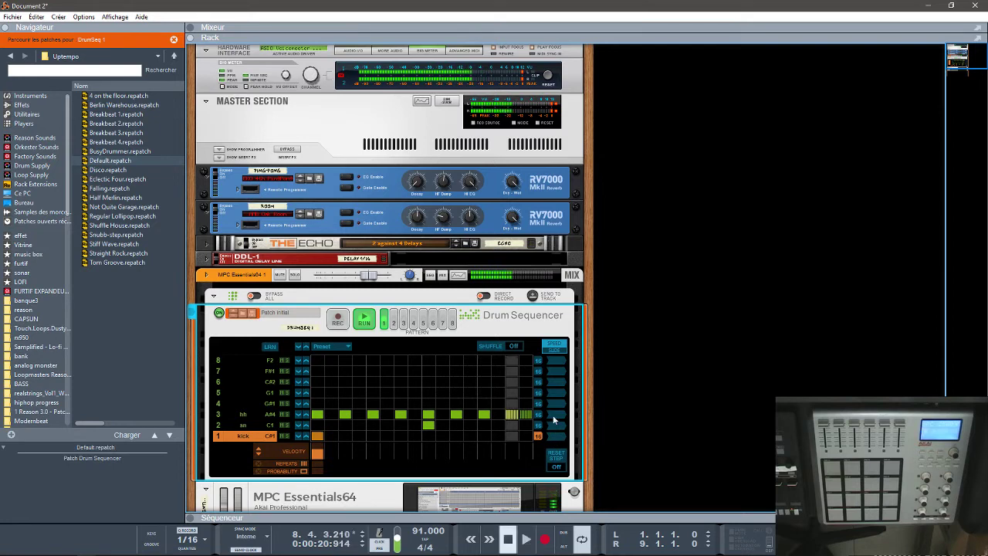
key("space")
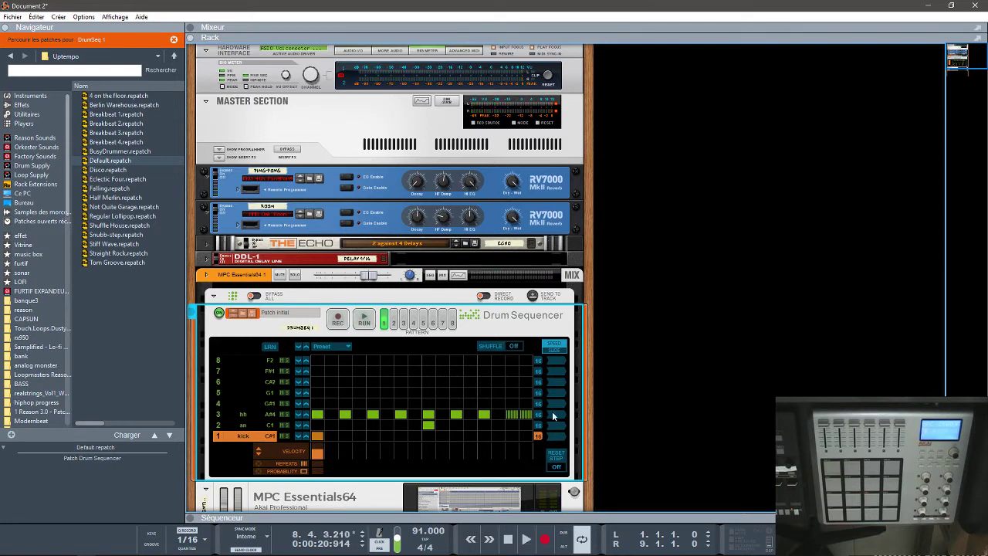
- Set the hh lane's direction to Pendulum and play the pattern to hear it
left_click(552, 419)
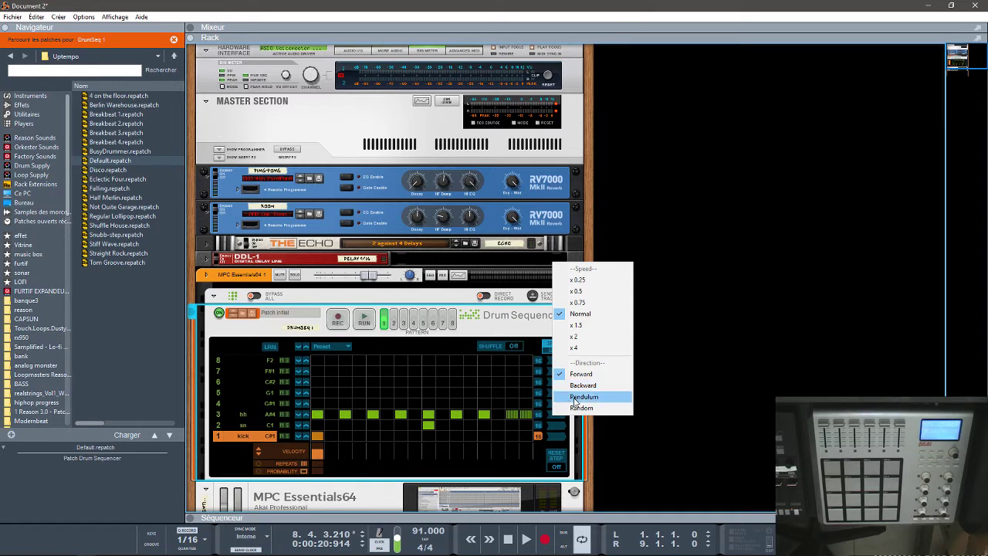
left_click(574, 398)
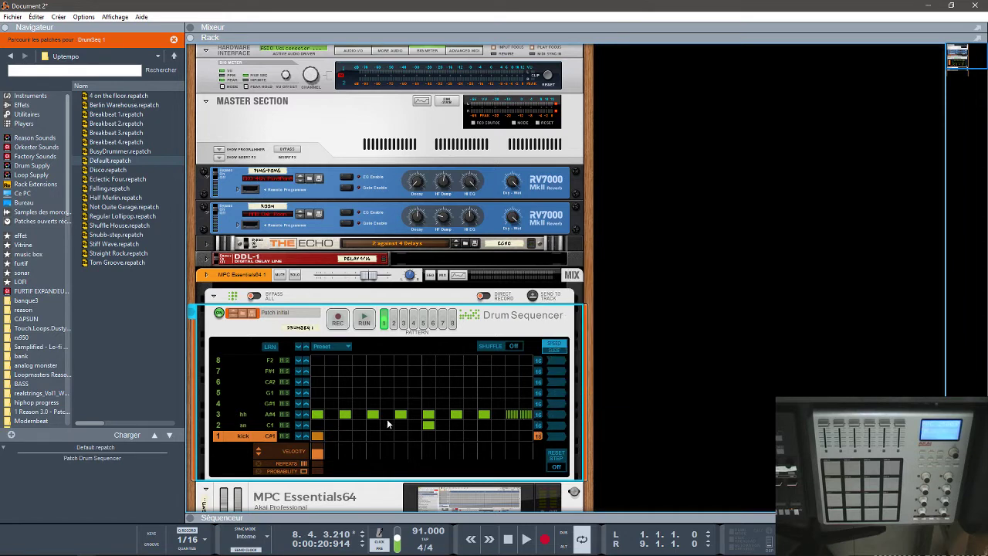
left_click(553, 421)
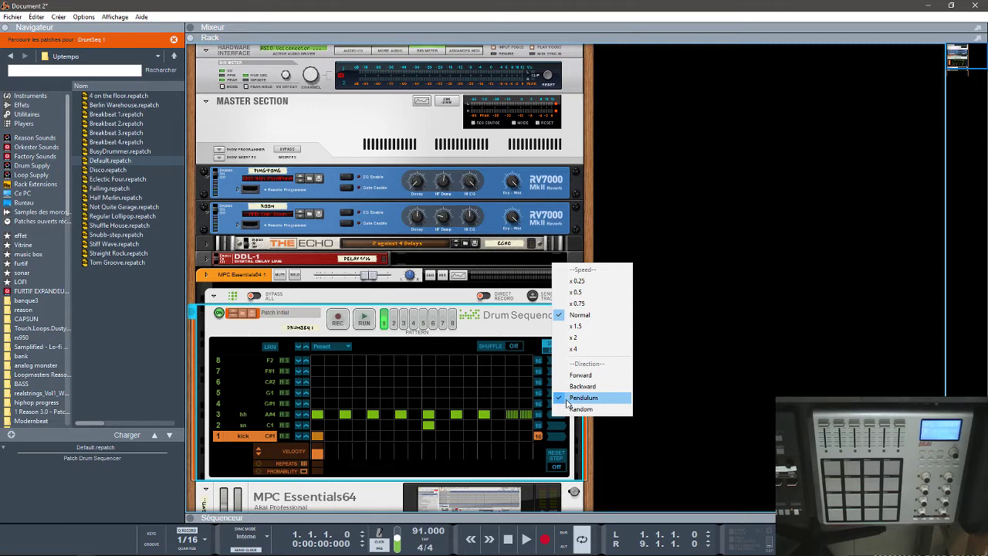
left_click(593, 431)
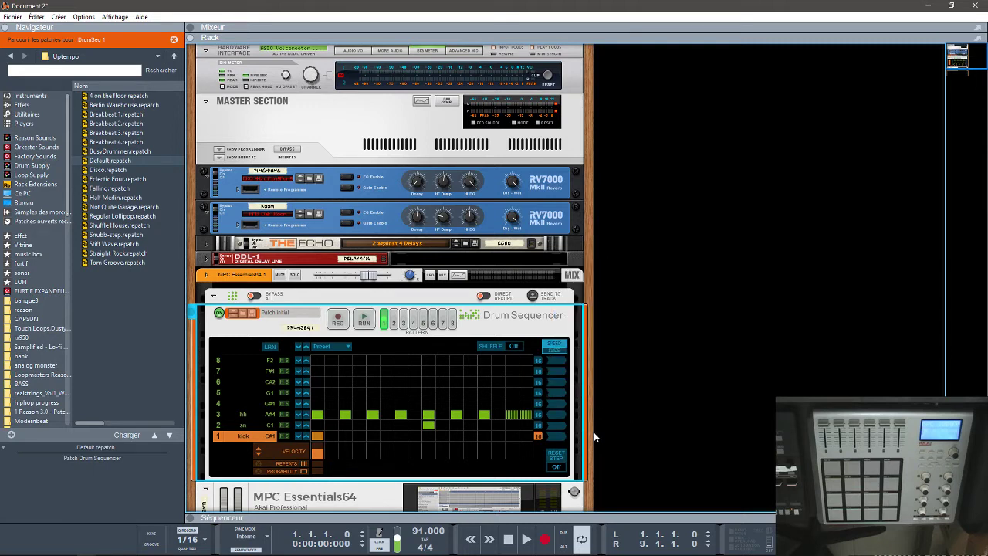
left_click(593, 431)
key("space")
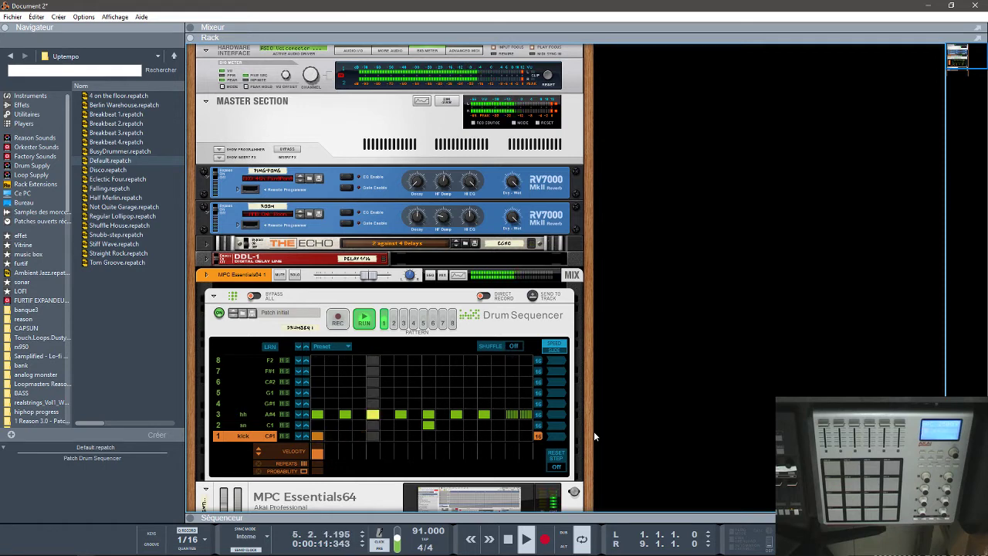
- Audition the hh lane with its direction set to Backward, return it to Forward and stop playback
left_click(557, 419)
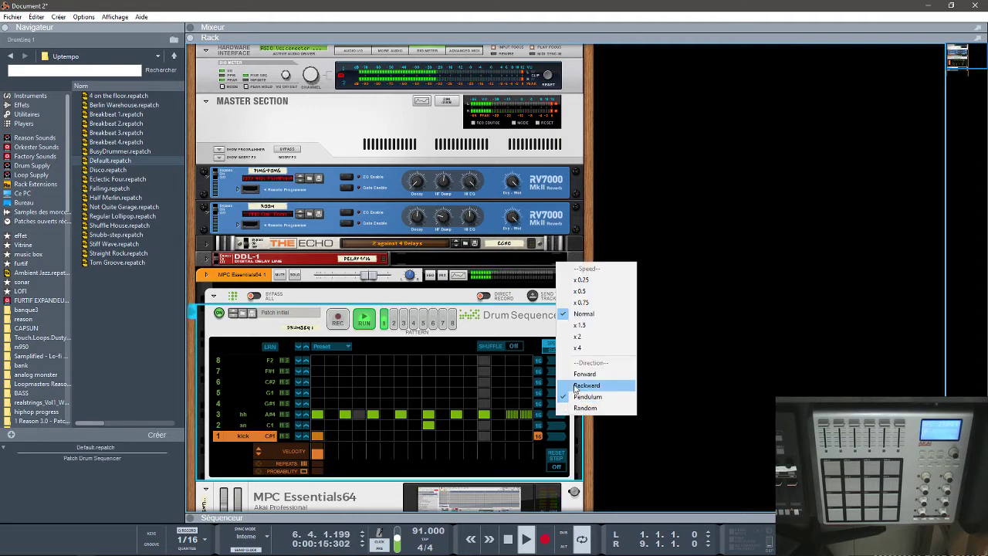
left_click(576, 385)
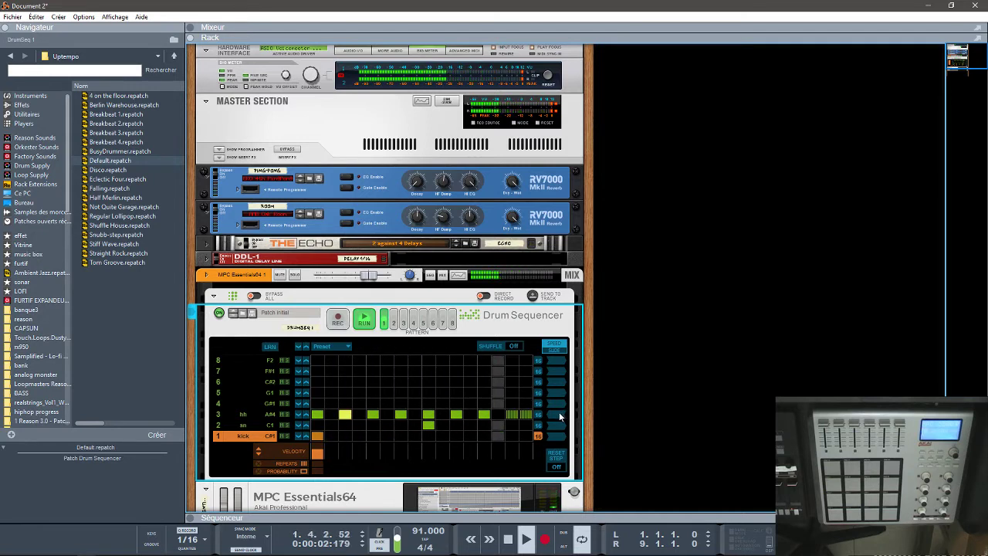
left_click(560, 414)
left_click(577, 371)
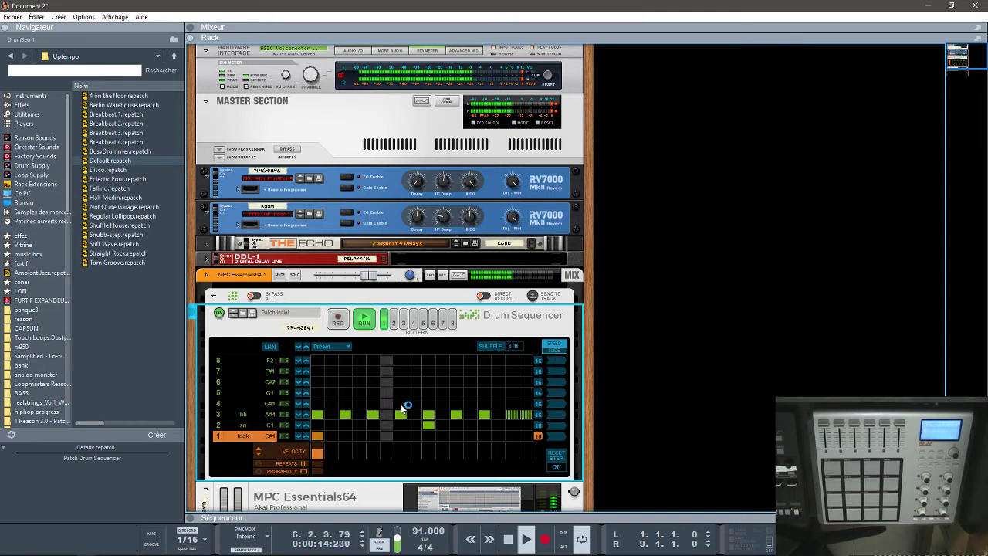
key("space")
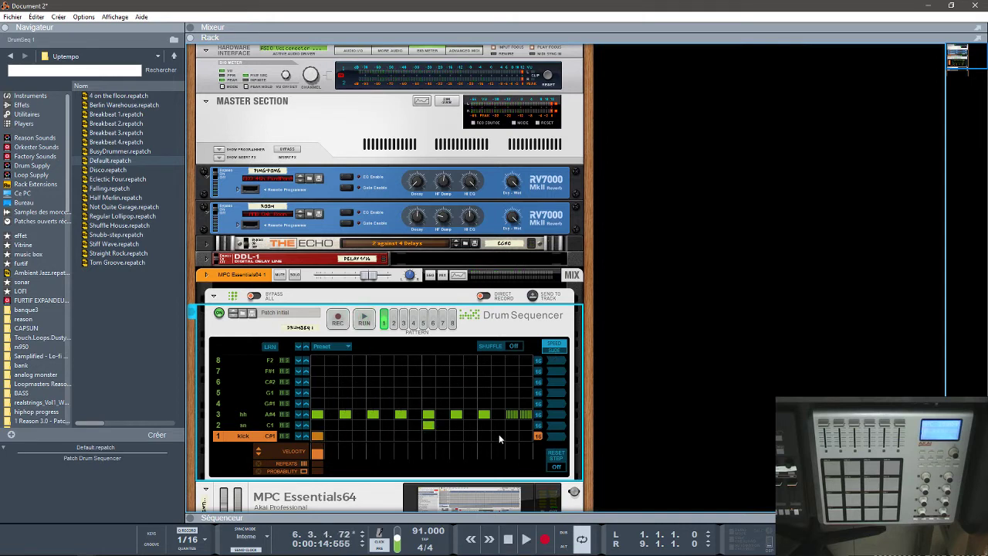
- Set the kick lane's speed to x 0.5 and start playback
left_click(563, 438)
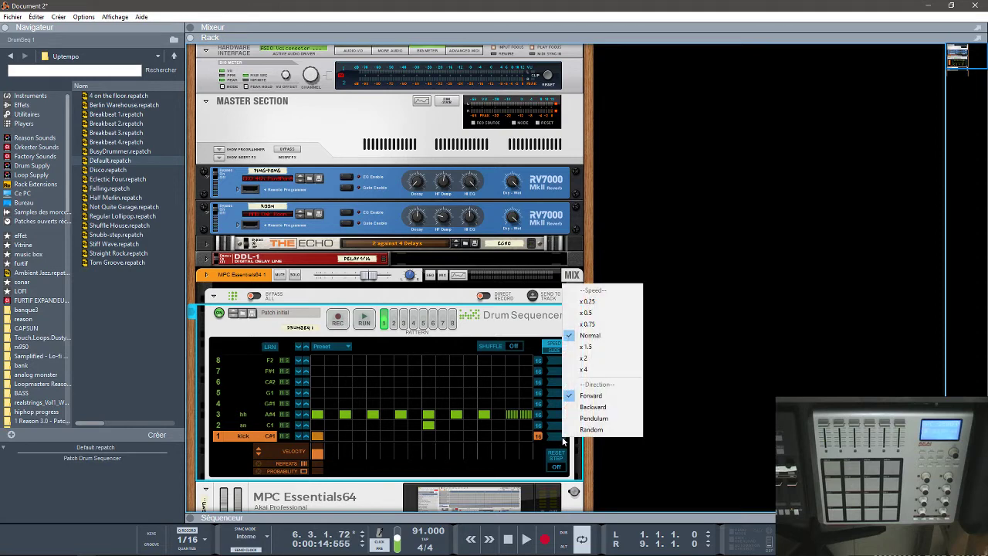
left_click(592, 314)
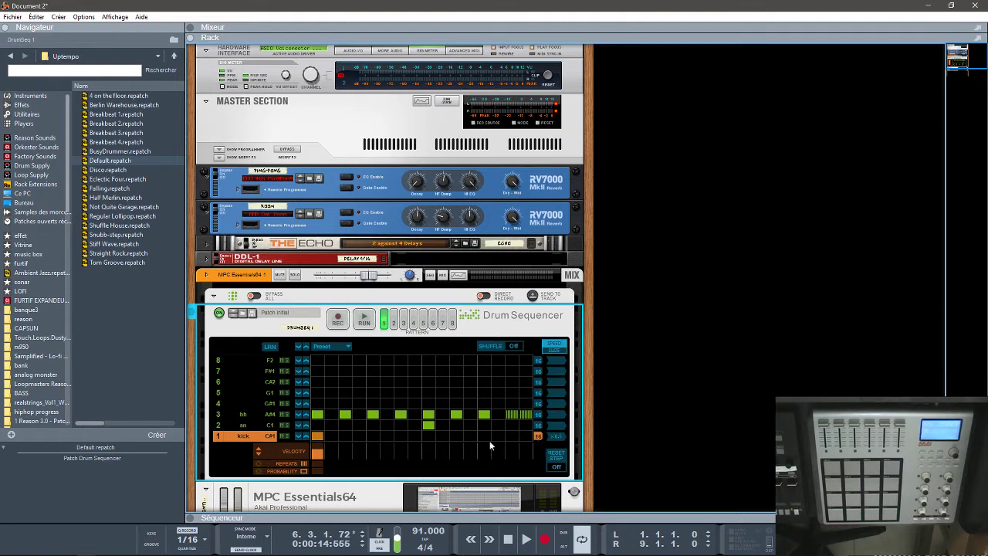
key("space")
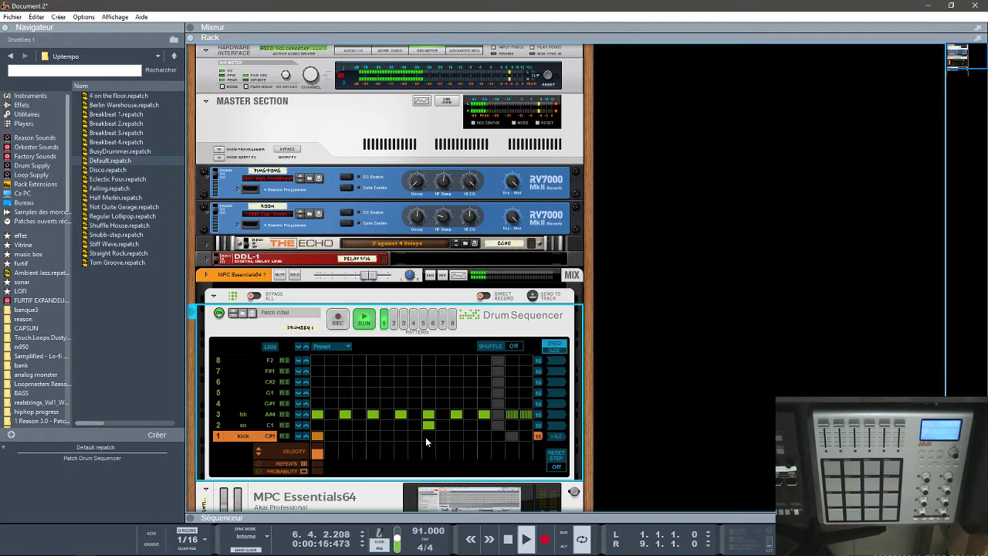
- Add kick hits on steps 8, 14 and 16 of the kick lane while the pattern plays
left_click(413, 435)
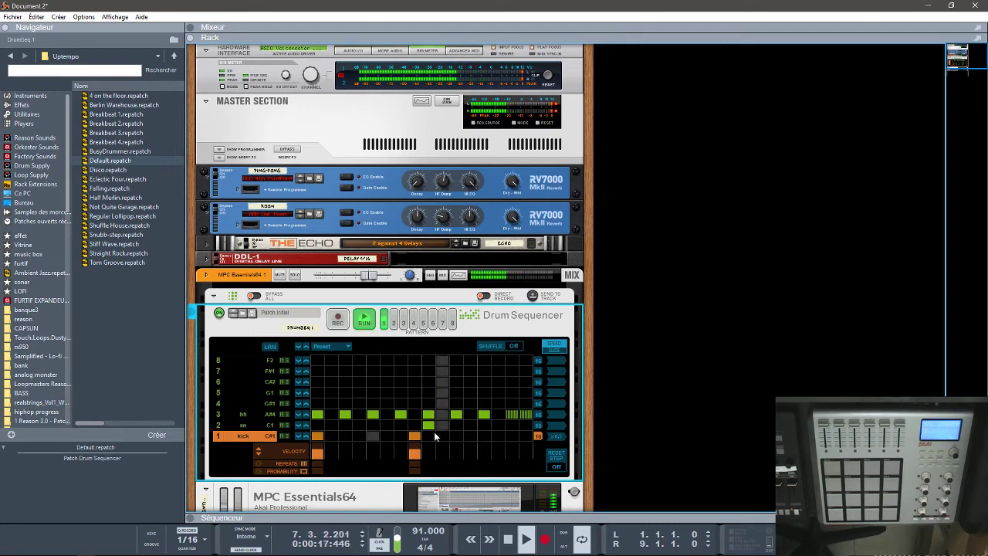
left_click(494, 435)
left_click(525, 437)
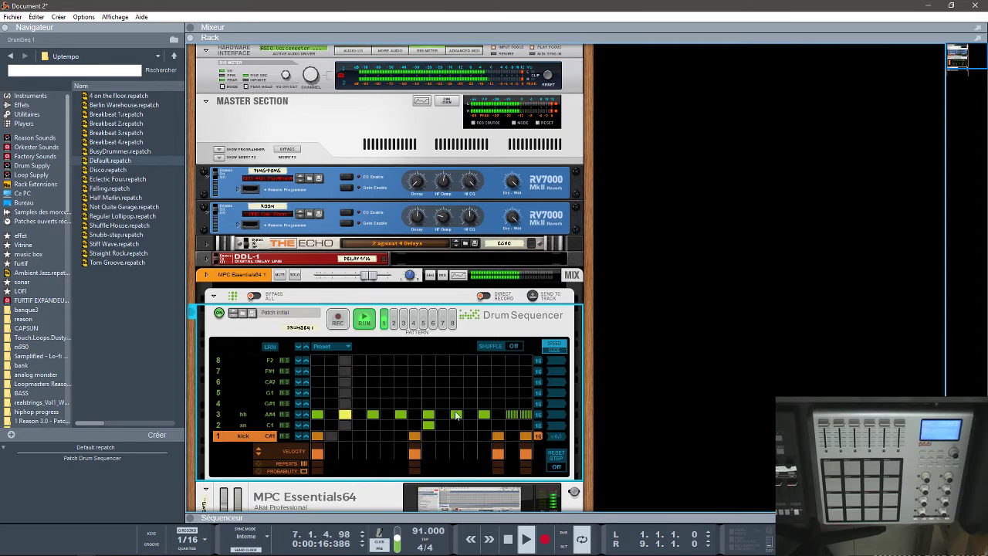
- Set the Drum Sequencer's shuffle amount to 63%
left_click(513, 346)
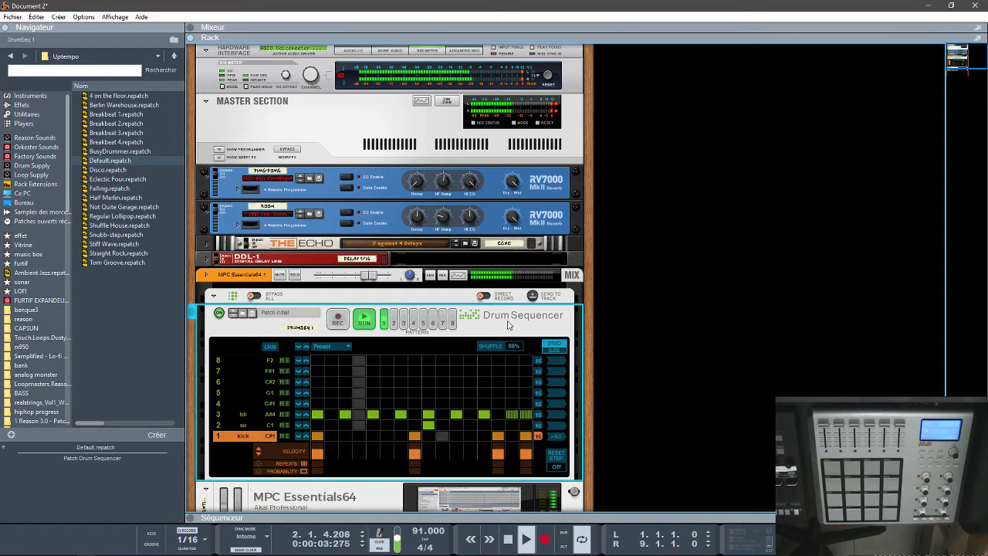
left_click_drag(507, 321, 511, 326)
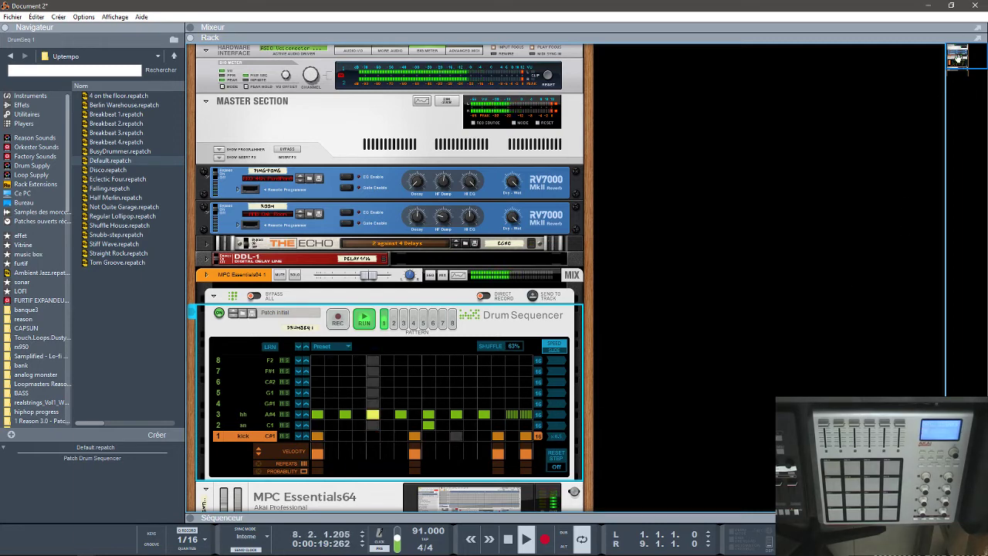
- Show the song sequencer, stop playback and send the drum pattern to the MPC Essentials64 track as a note clip
left_click_drag(957, 59, 959, 82)
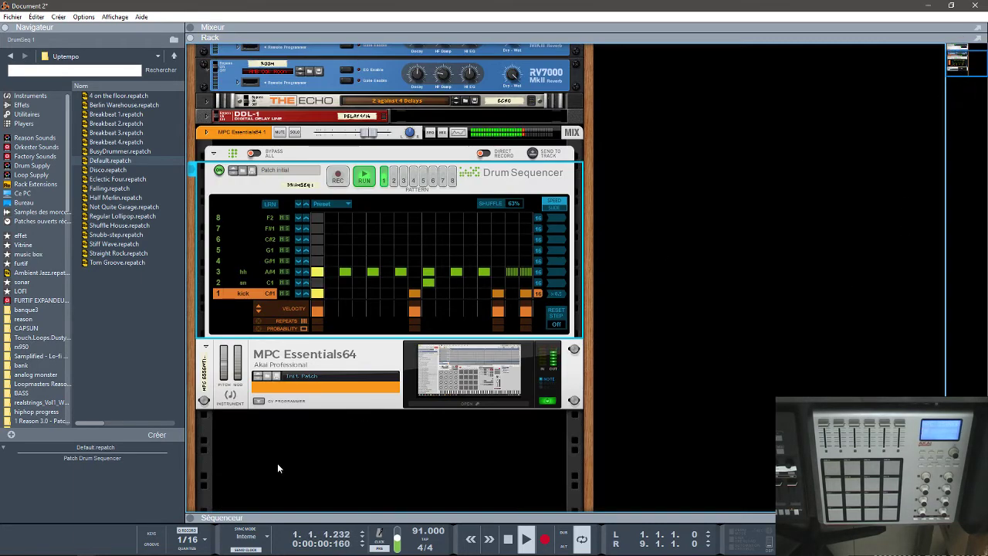
key("F7")
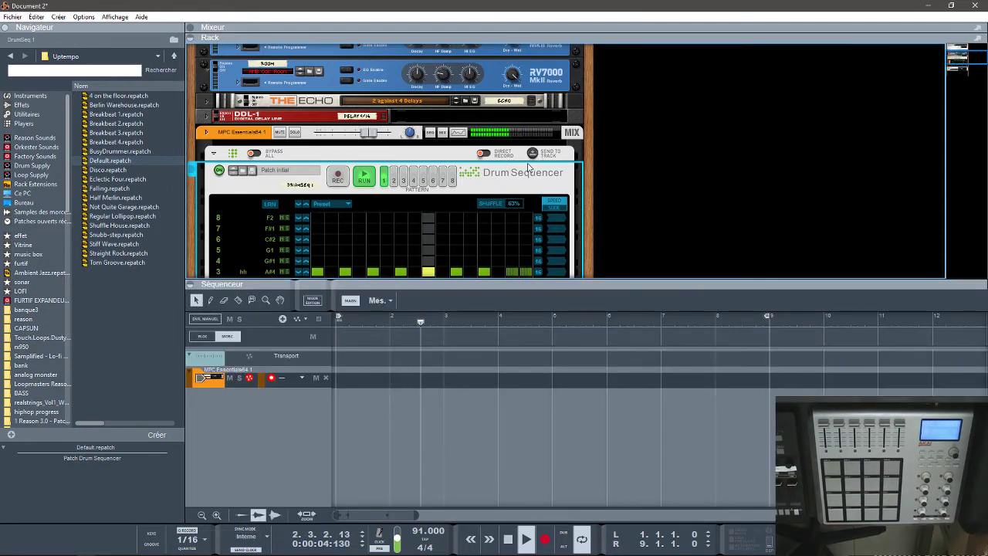
key("space")
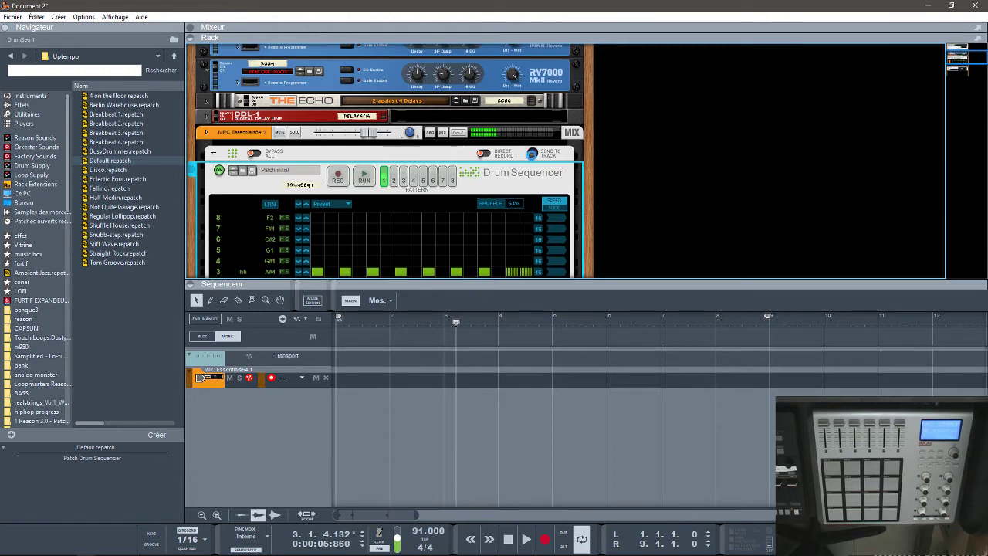
left_click(551, 166)
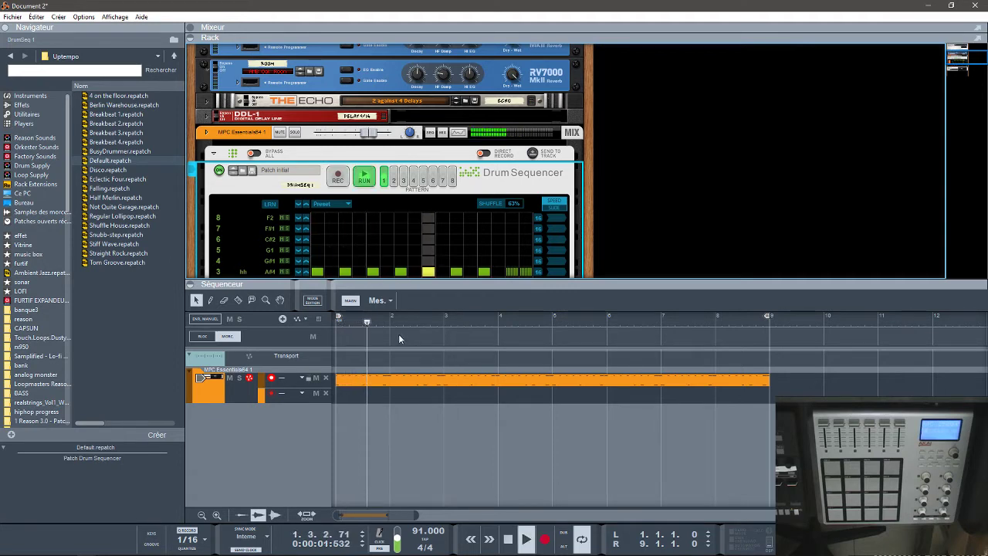
- Open the drum clip on the MPC Essentials64 track for editing and examine its notes and velocities up to its end
double_click(399, 384)
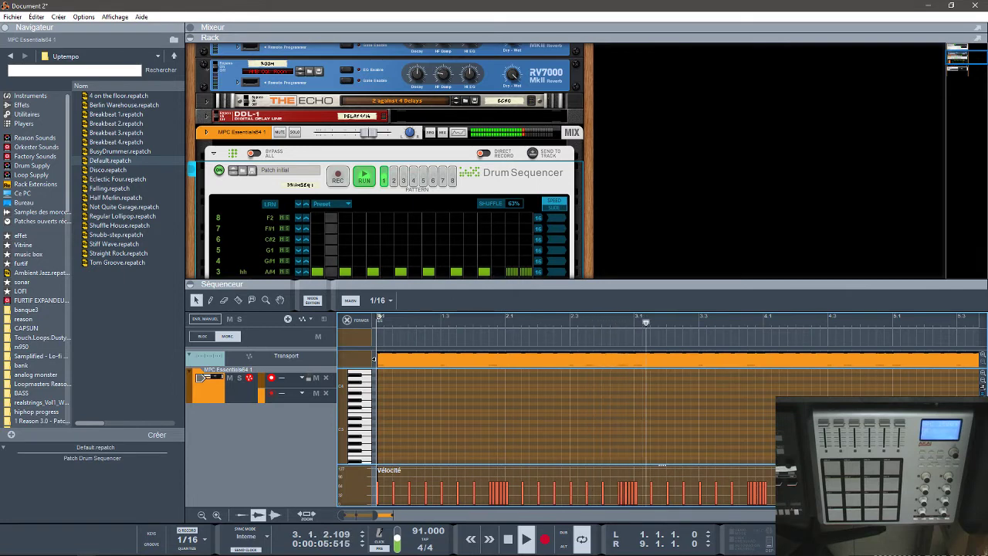
scroll(575, 417, "up", 4)
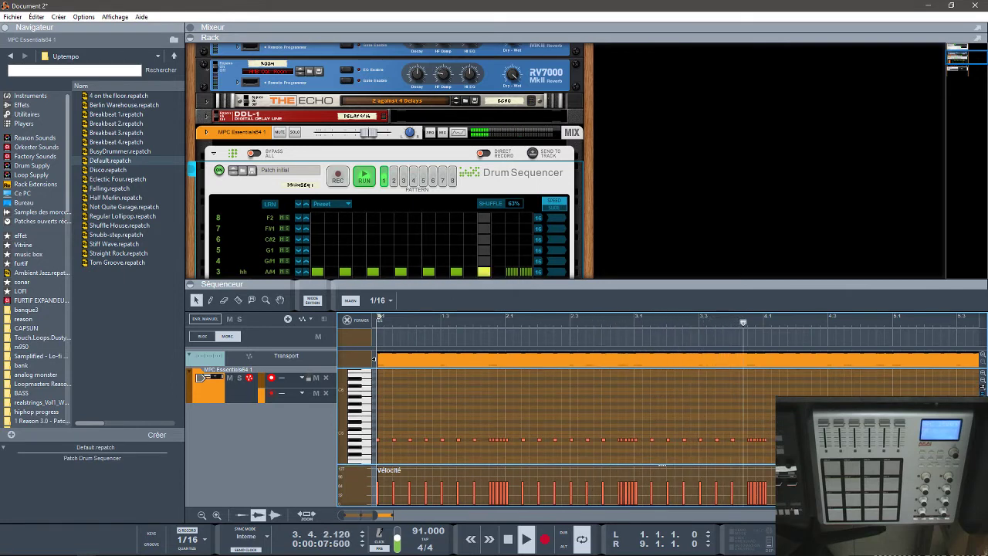
scroll(575, 416, "down", 1)
scroll(575, 417, "down", 8)
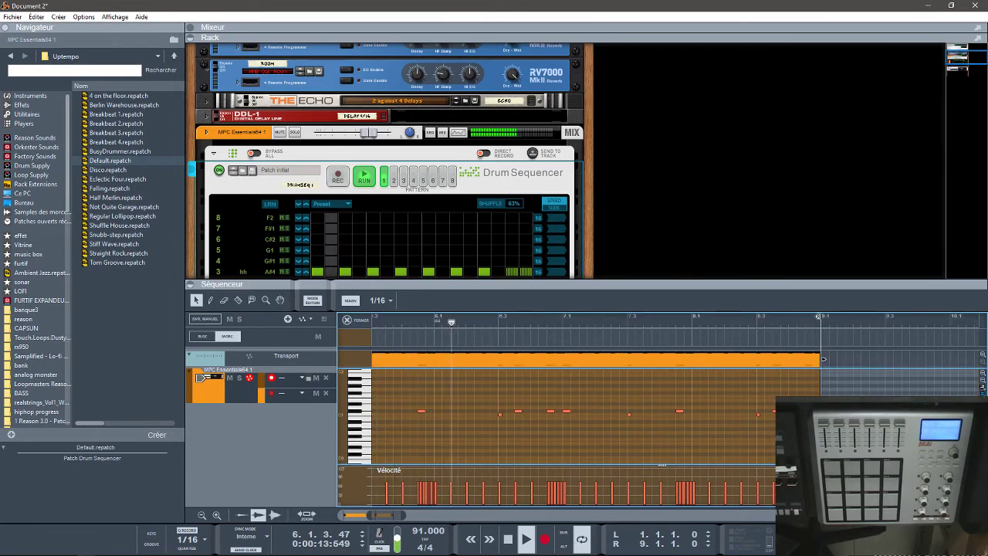
scroll(575, 417, "up", 8)
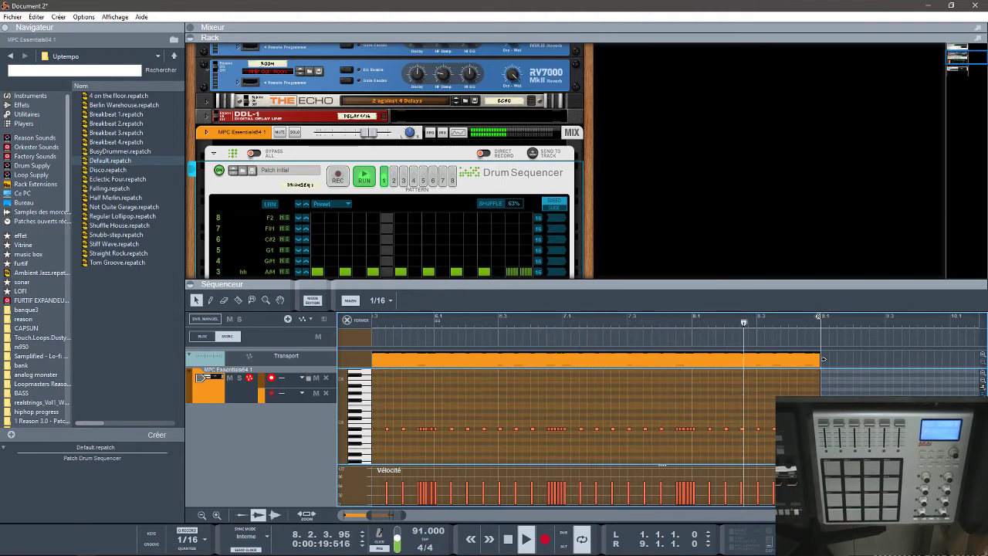
scroll(823, 359, "up", 1)
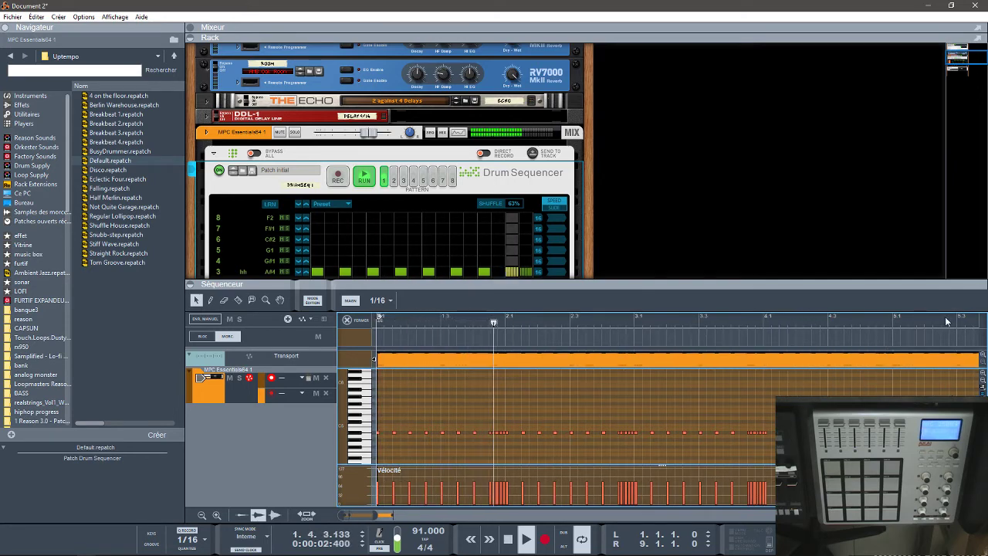
left_click_drag(955, 57, 957, 63)
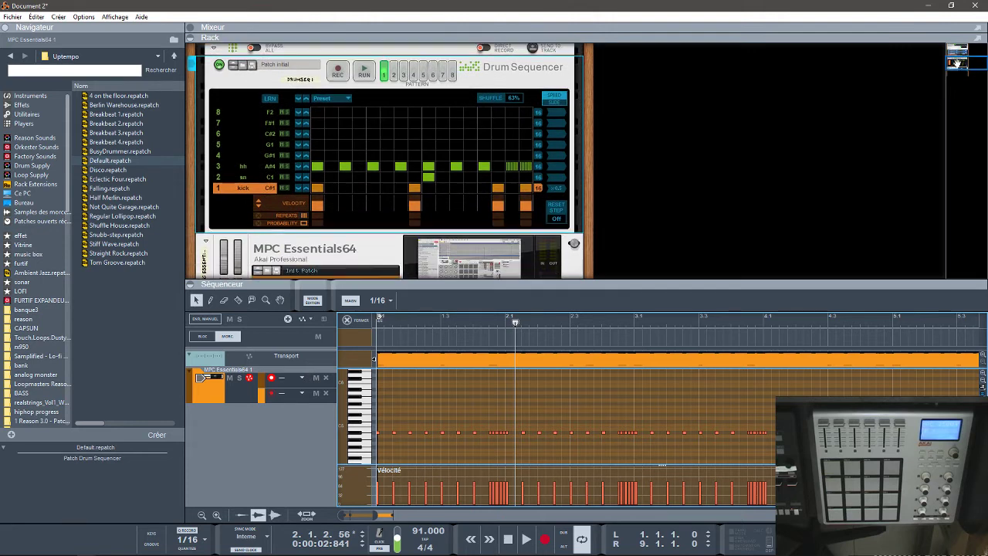
- Set the Drum Sequencer's lane function to Random and randomize the steps of the hi-hat lane
left_click(334, 99)
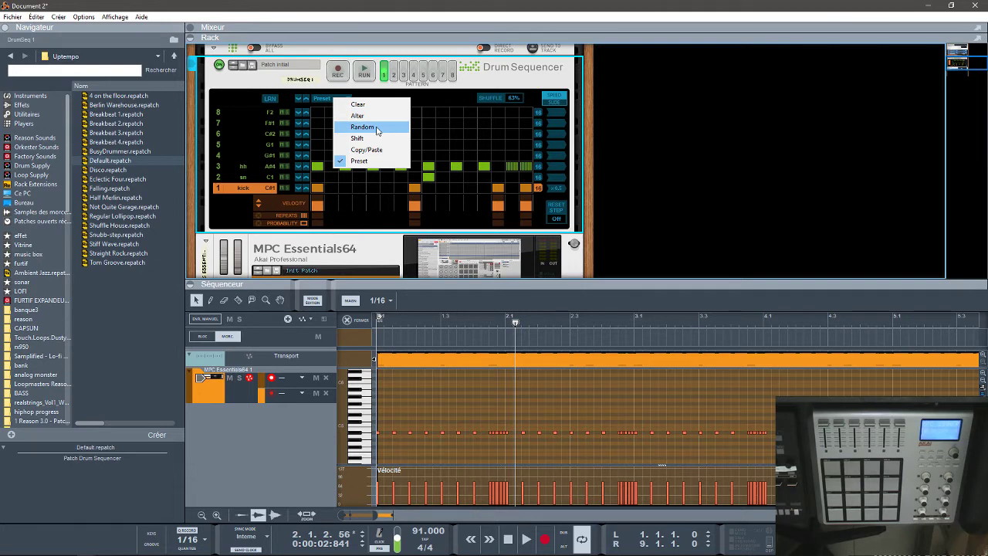
left_click(378, 128)
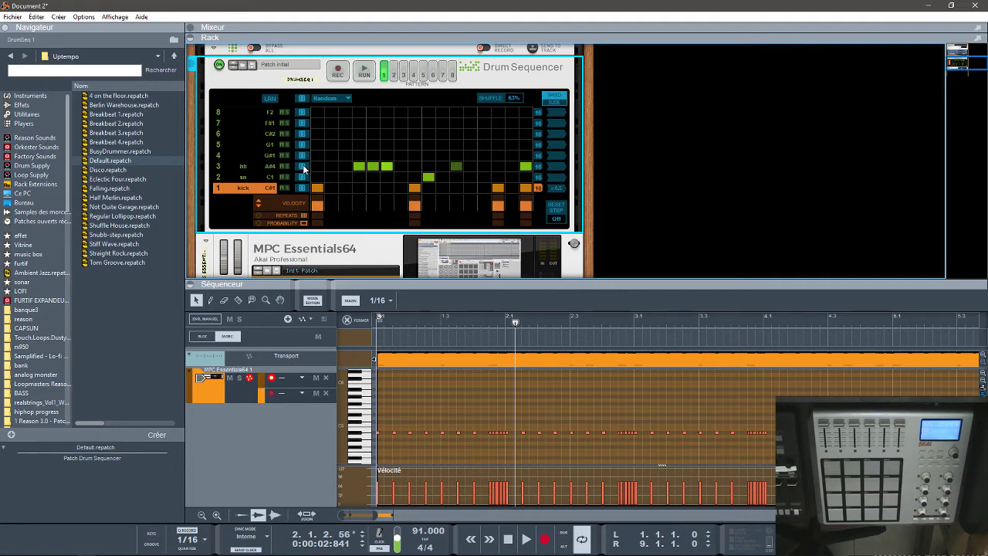
left_click(302, 166)
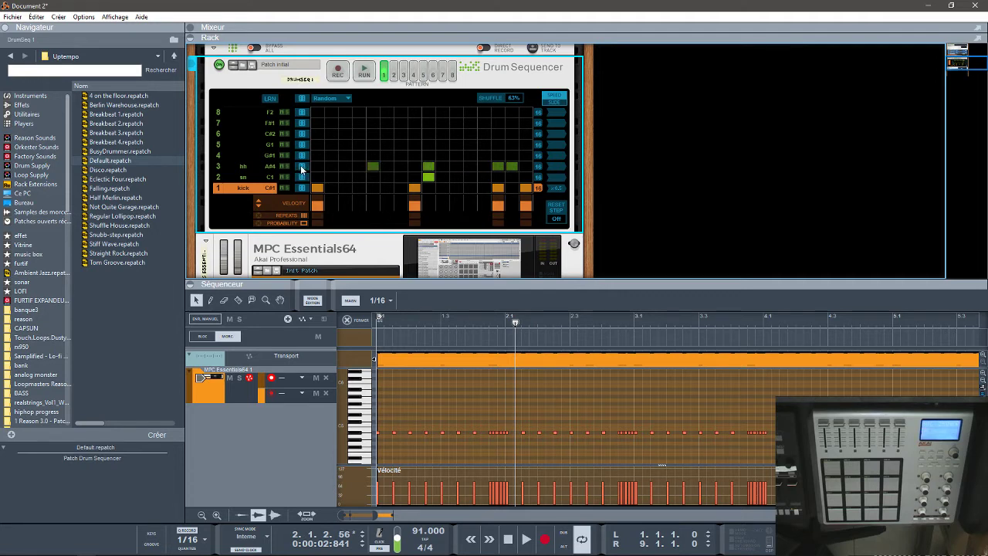
left_click(302, 167)
- Select the hi-hat lane and generate several more random variations of its hits and velocities
left_click(240, 166)
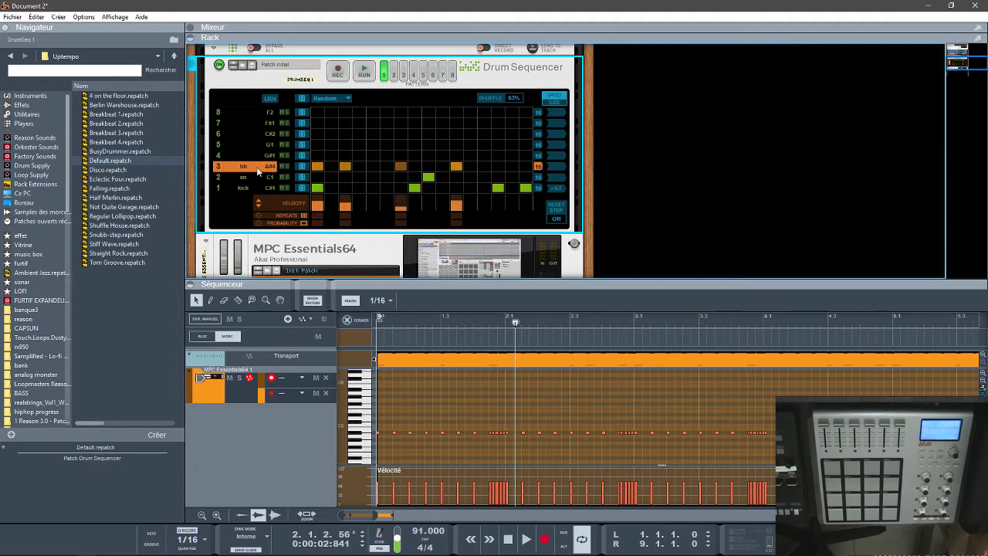
left_click(302, 167)
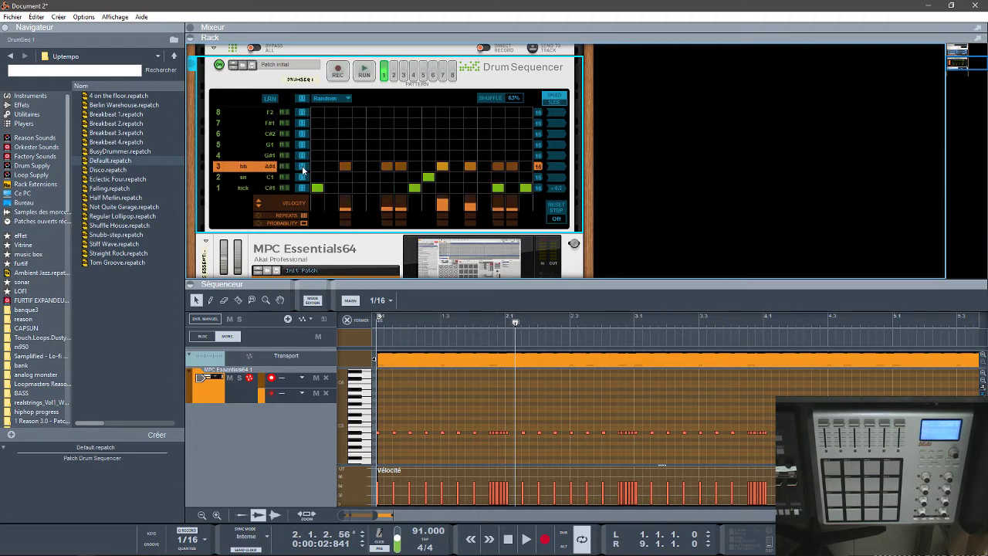
left_click(301, 167)
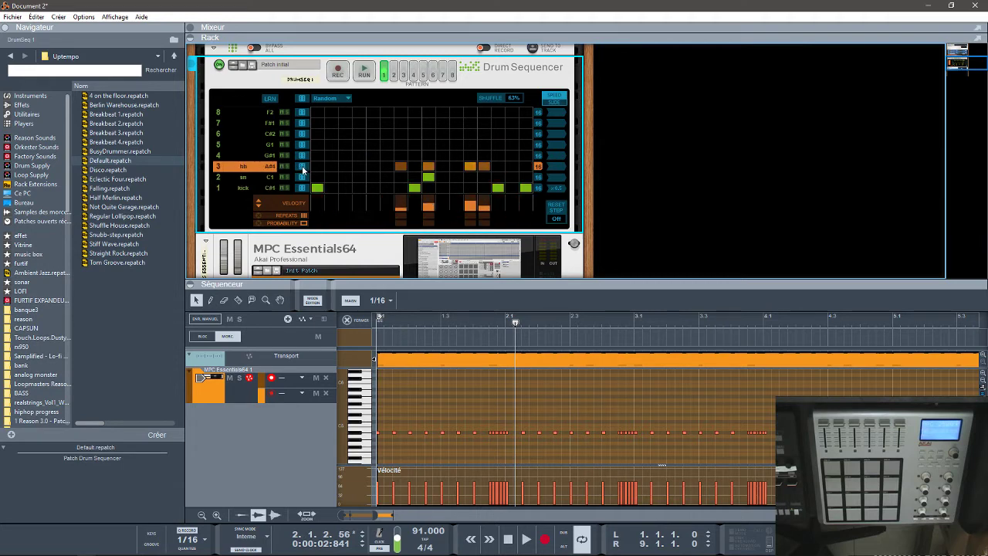
left_click(302, 166)
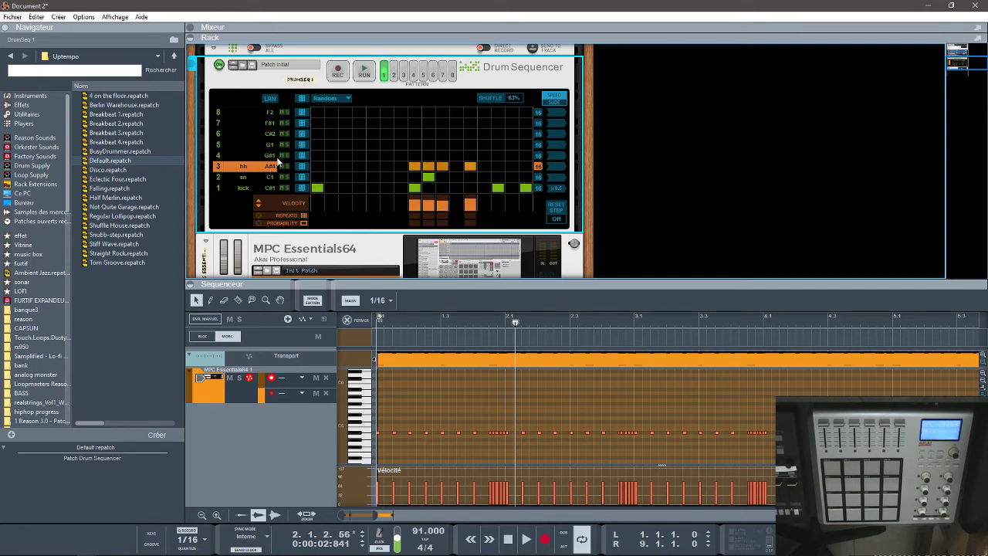
left_click(302, 166)
left_click(302, 166)
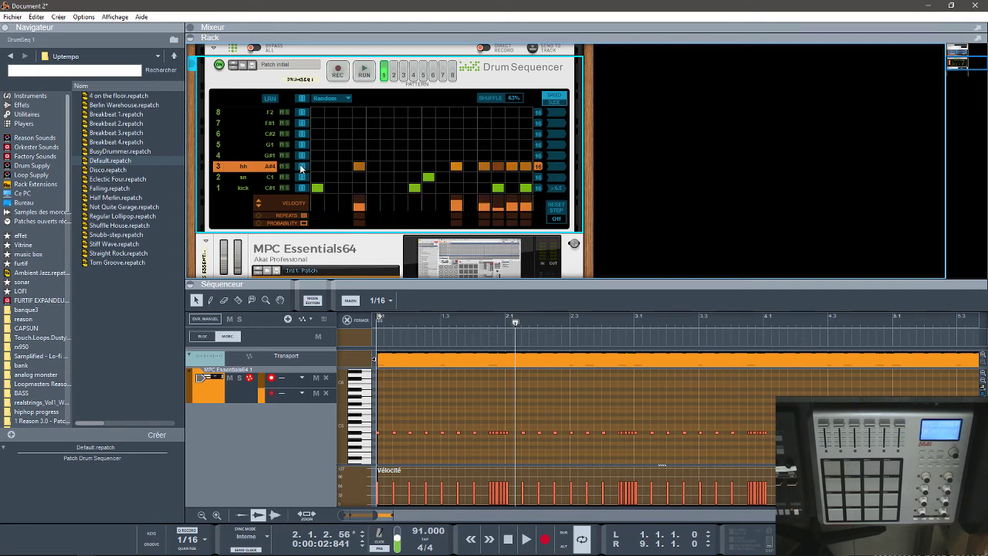
left_click(302, 167)
left_click(302, 167)
left_click(302, 167)
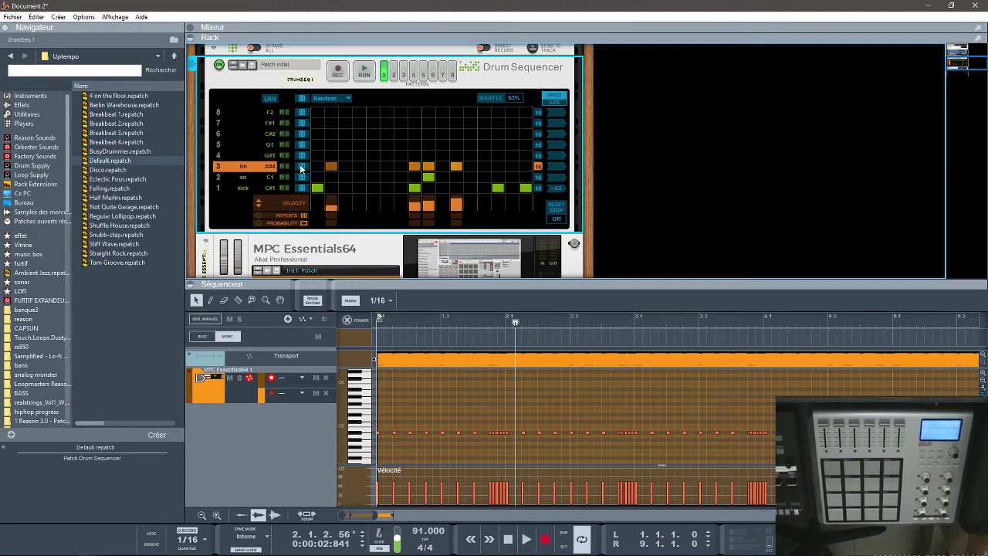
left_click(302, 167)
left_click(301, 167)
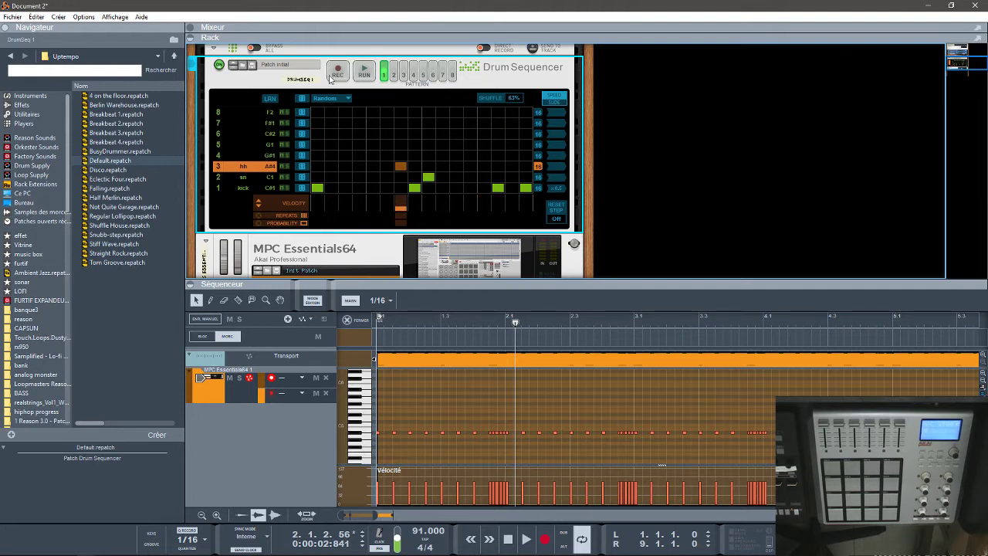
- Switch the lane function to Copy/Paste and add hi-hat hits on steps 1, 3, 5, 9, 11, 13 and 15
left_click(335, 99)
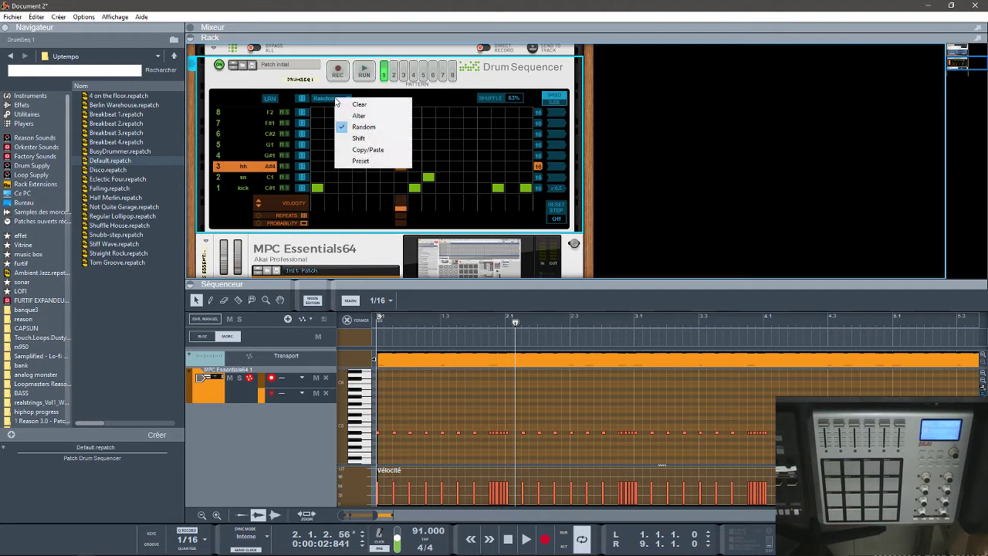
left_click(365, 151)
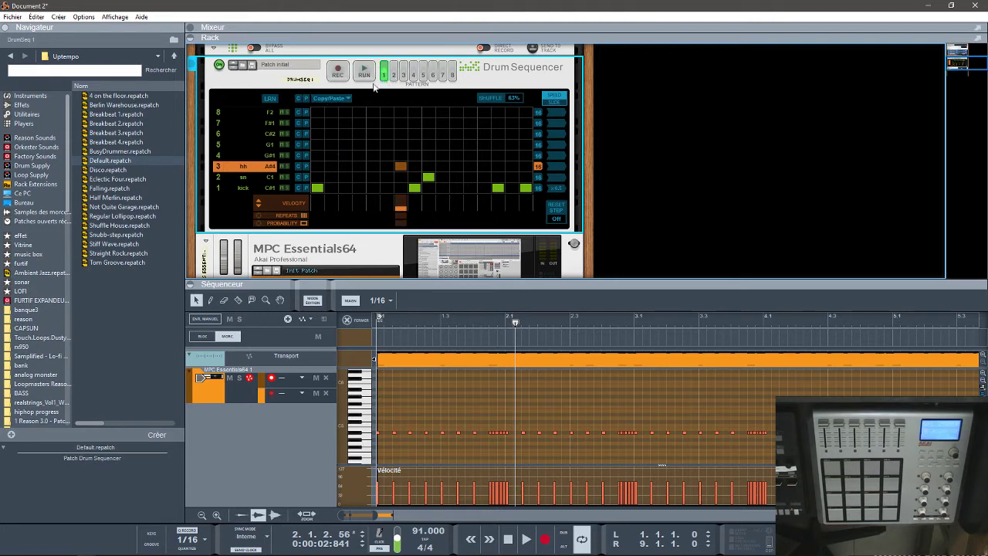
left_click(315, 166)
left_click(345, 165)
left_click(373, 166)
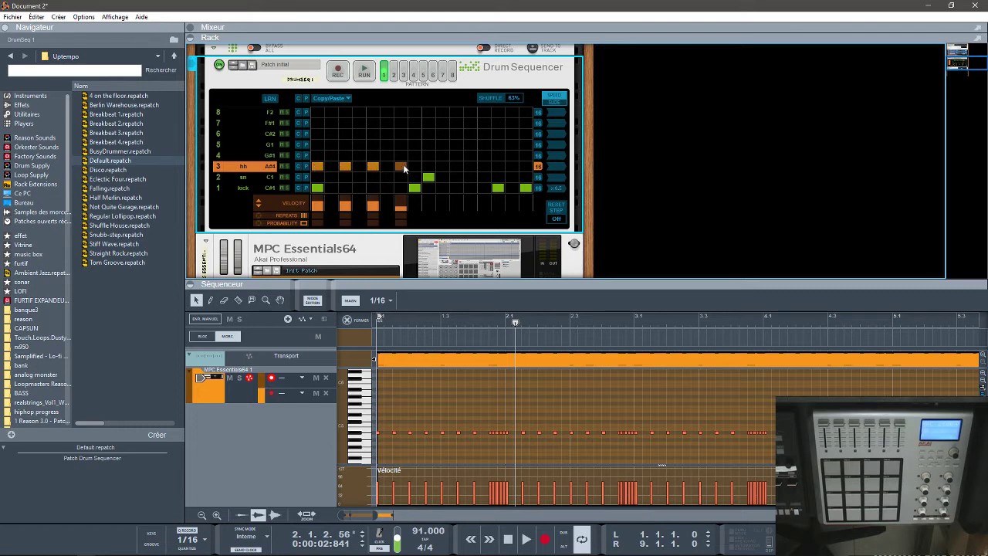
left_click(429, 165)
left_click(455, 166)
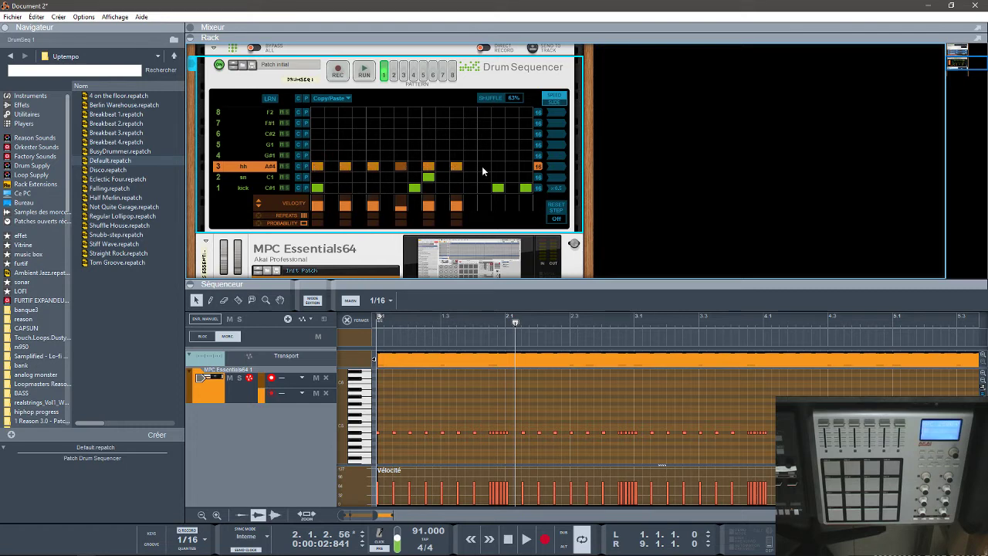
left_click(483, 166)
left_click(512, 166)
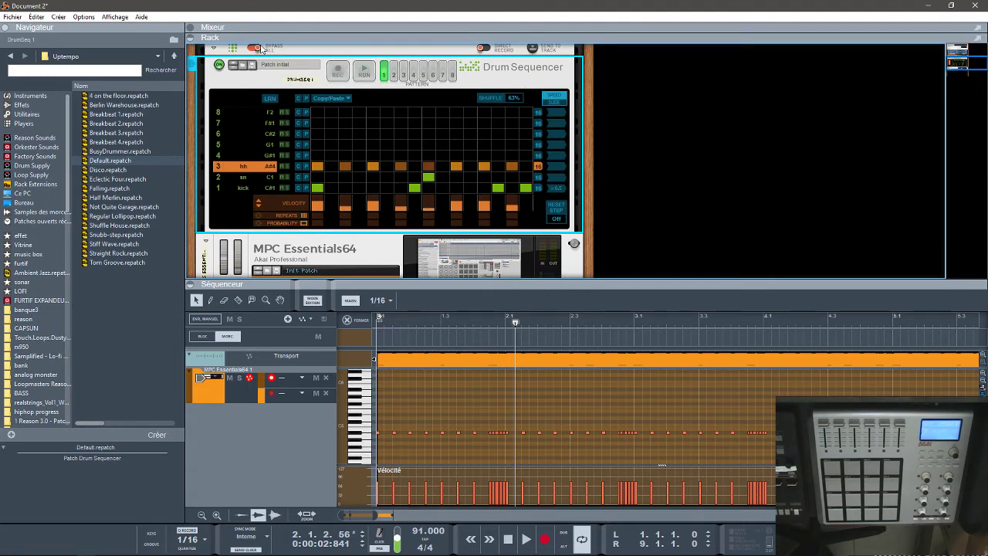
- Leave clip editing and delete the drum note clip from the MPC Essentials64 track
left_click(346, 321)
left_click(386, 386)
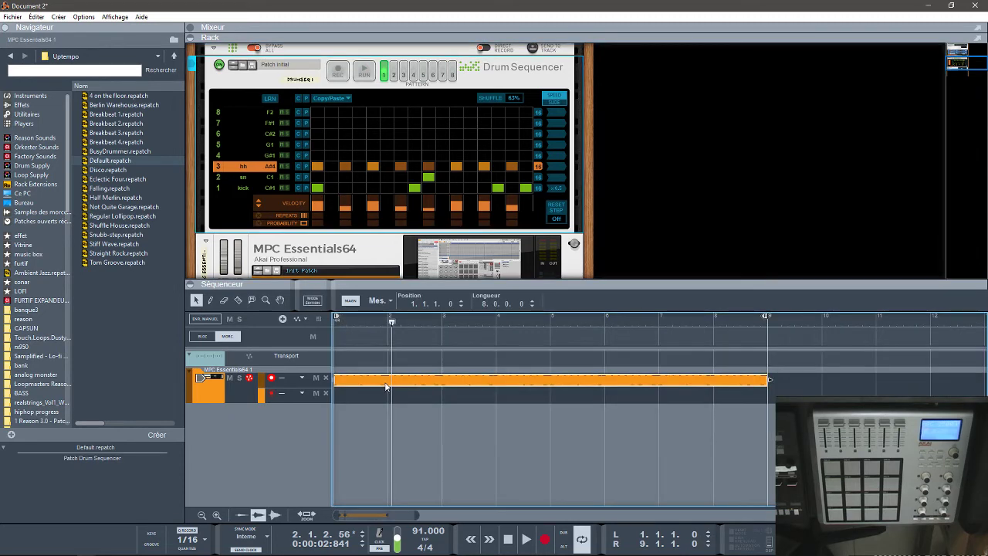
key("Delete")
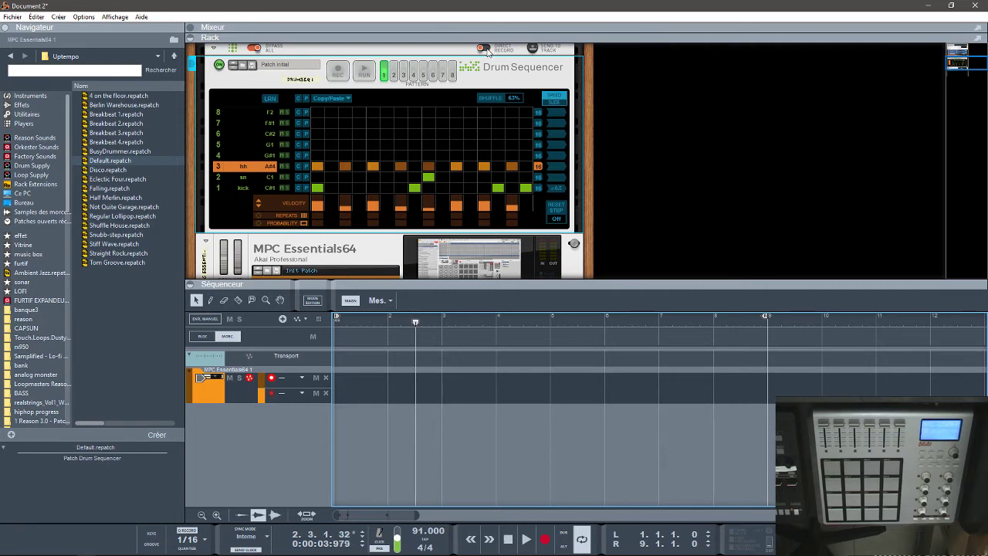
- Play the song from its start and turn off Bypass All so the Drum Sequencer drives the MPC
key("shift+Return")
key("space")
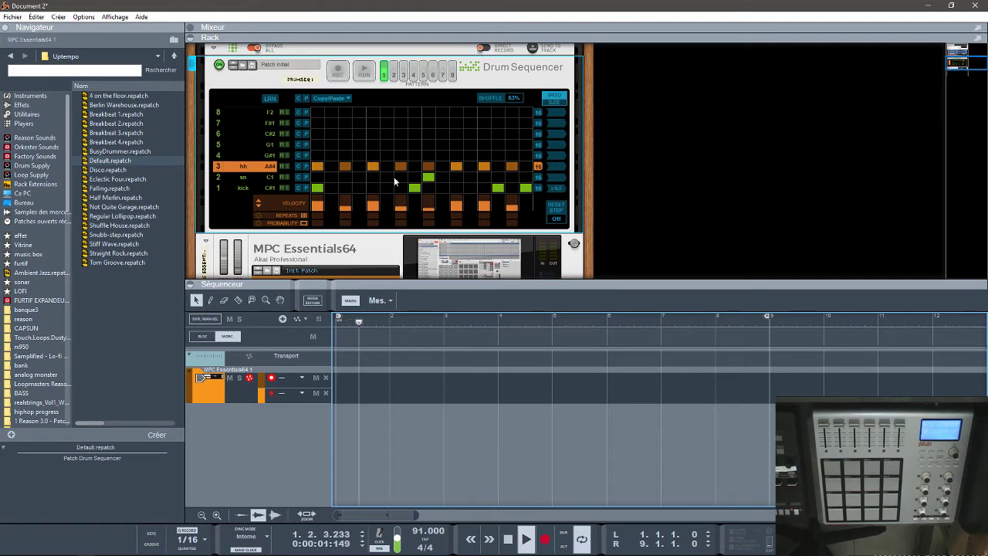
left_click(488, 51)
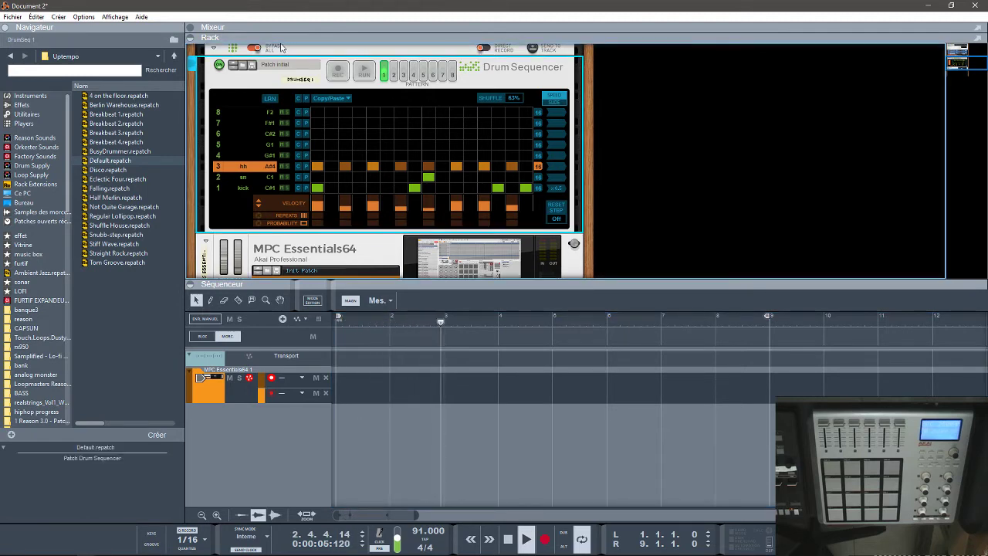
left_click(249, 51)
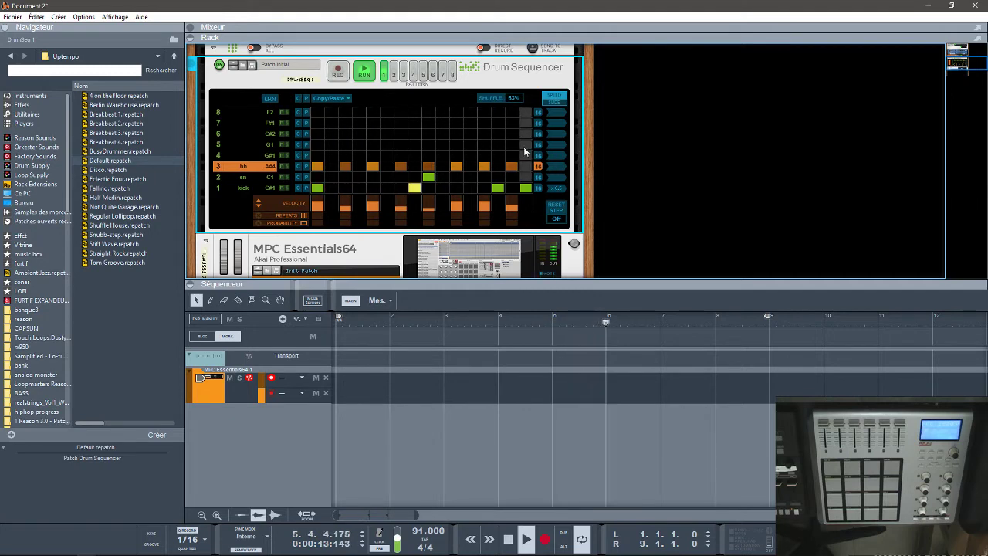
- Add a hi-hat hit on step 16, give it repeats and stop playback
left_click(525, 166)
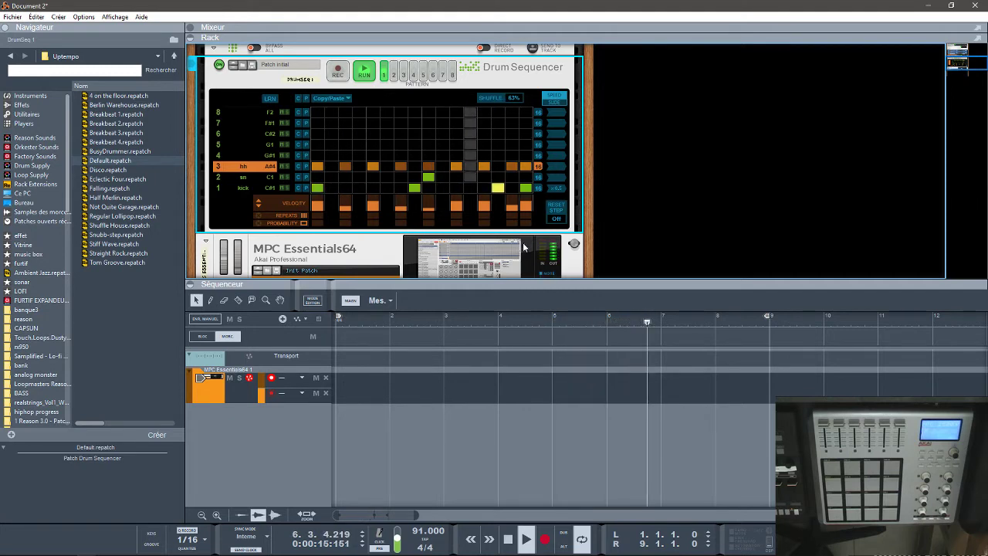
left_click_drag(526, 215, 527, 200)
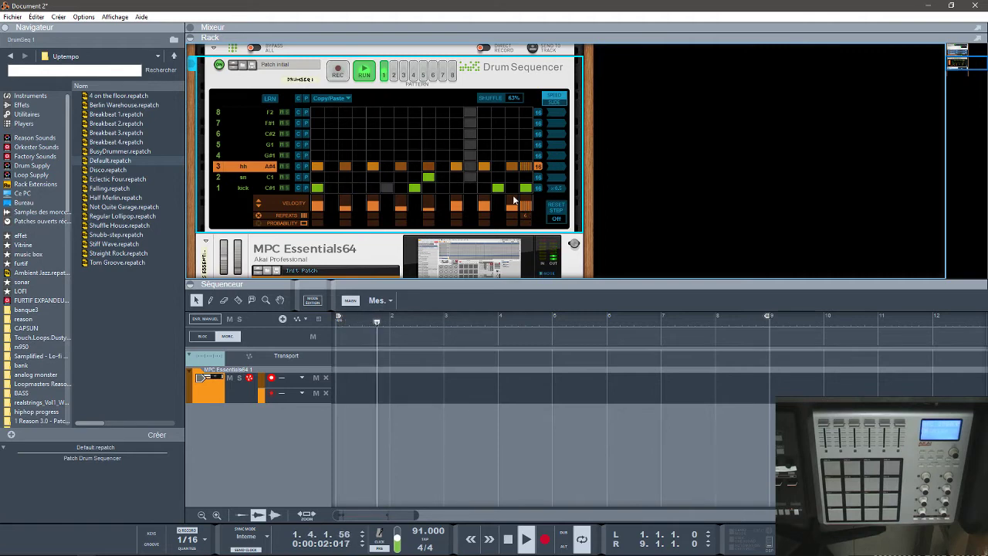
key("space")
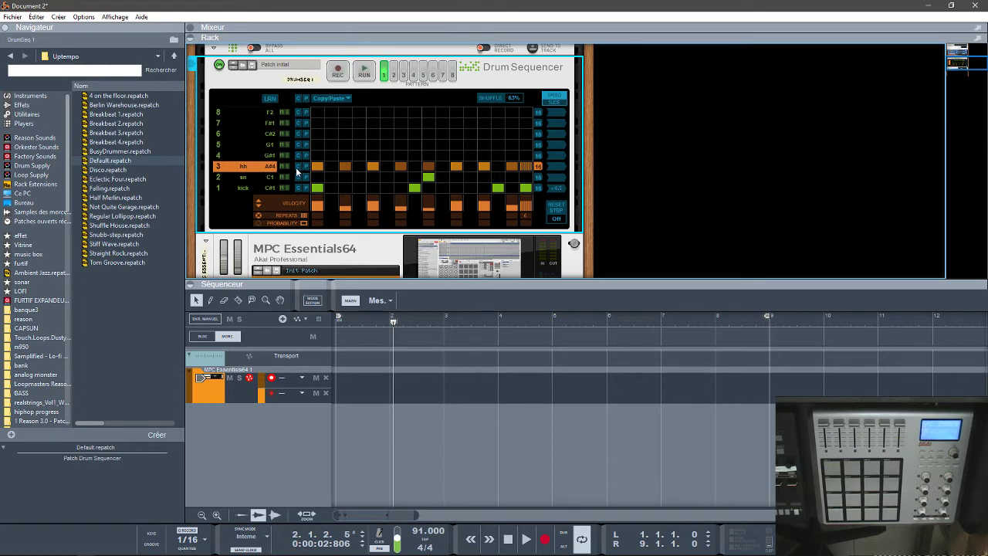
- Copy the hi-hat lane of pattern 1 into pattern 2 and listen to it briefly
left_click(394, 75)
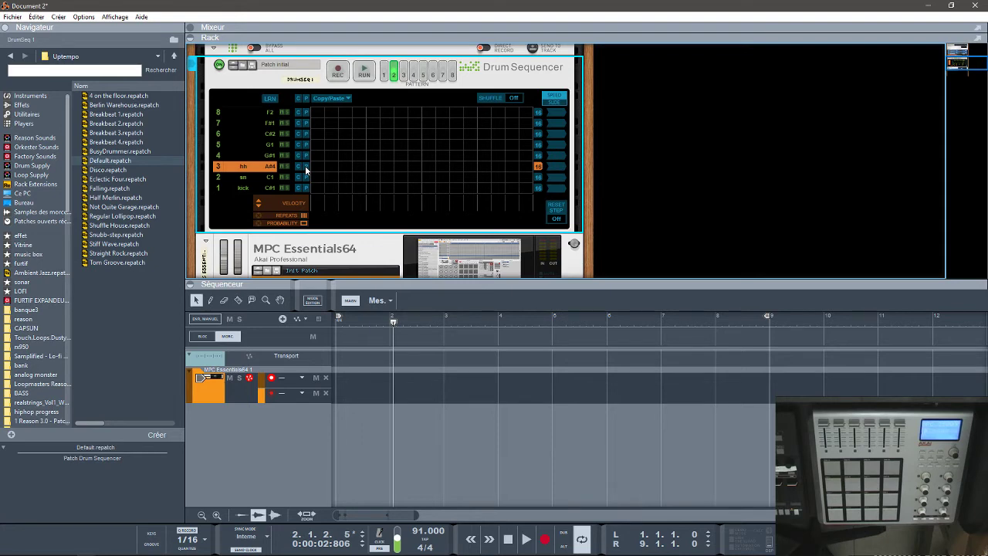
left_click(306, 167)
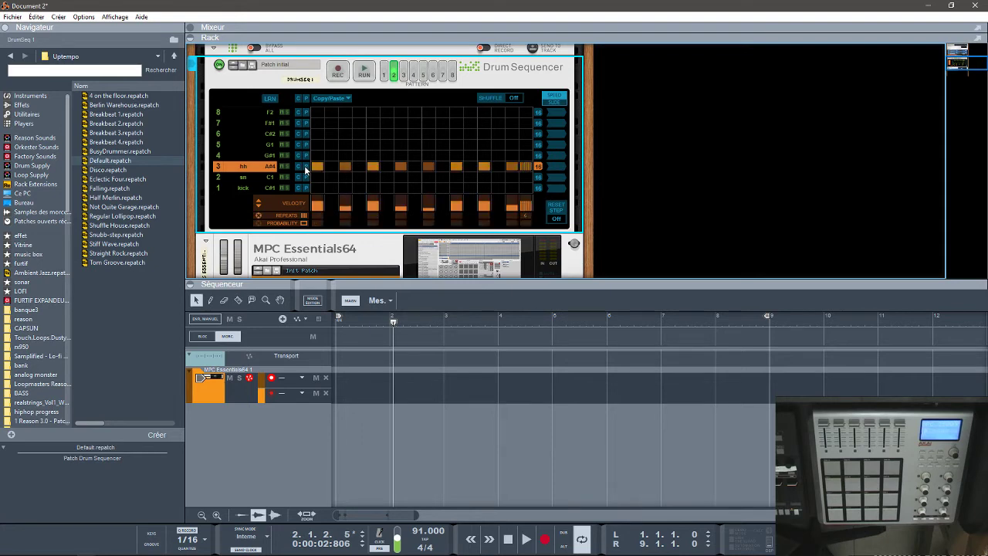
key("space")
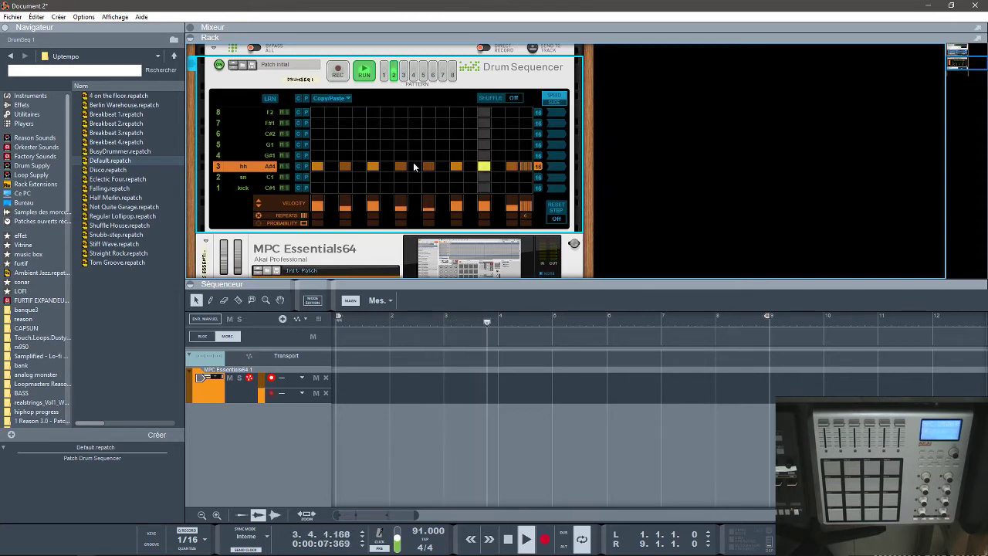
key("space")
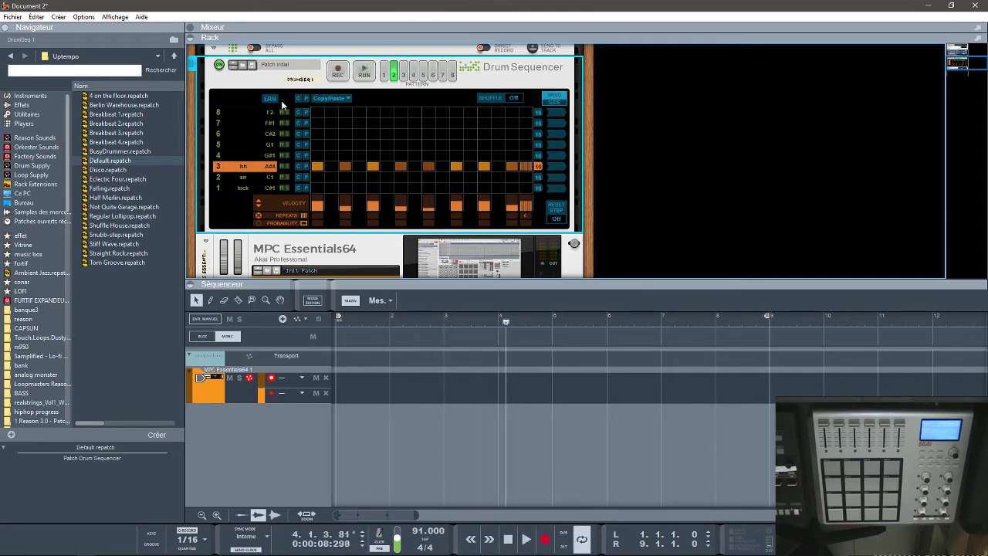
- Copy the whole of pattern 1 and paste it into patterns 2 and 3
left_click(385, 75)
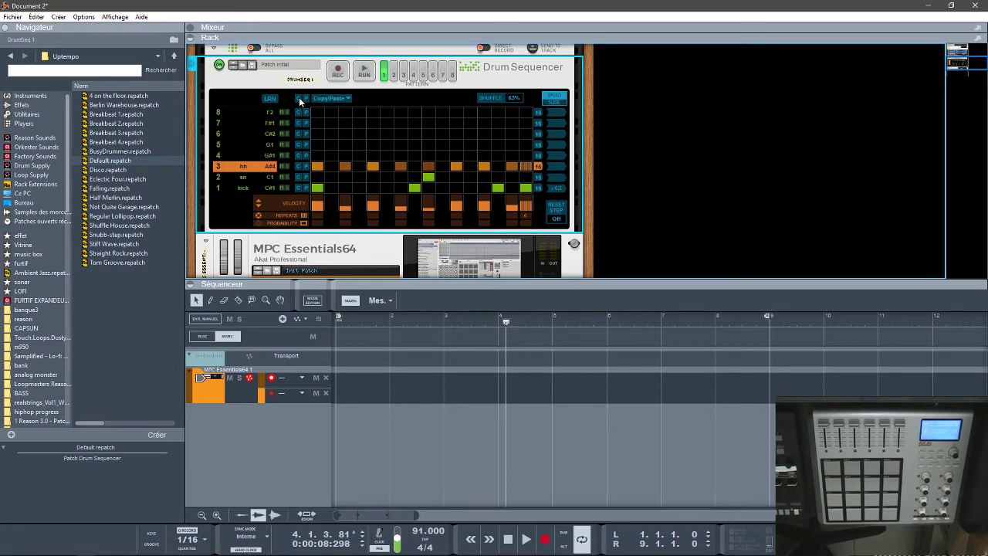
left_click(394, 73)
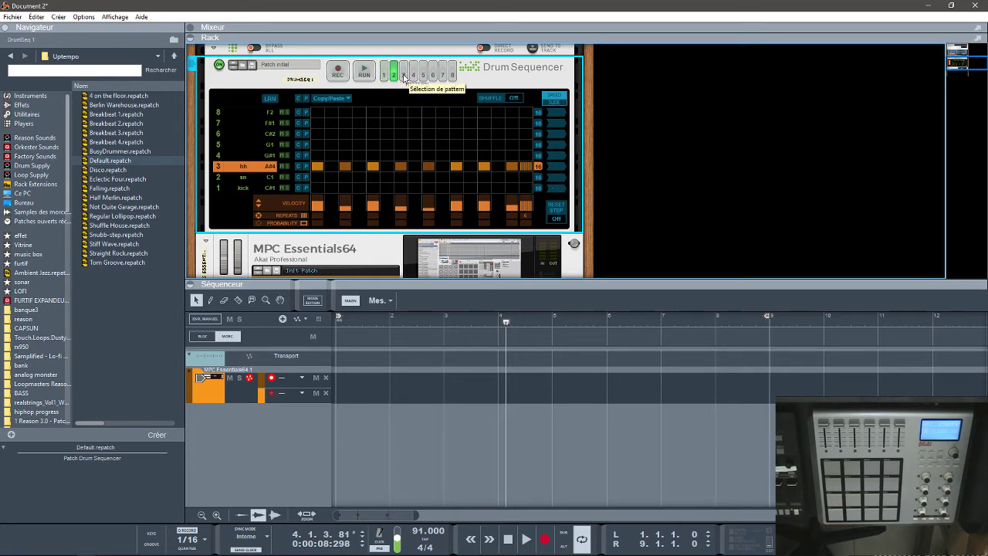
left_click(404, 74)
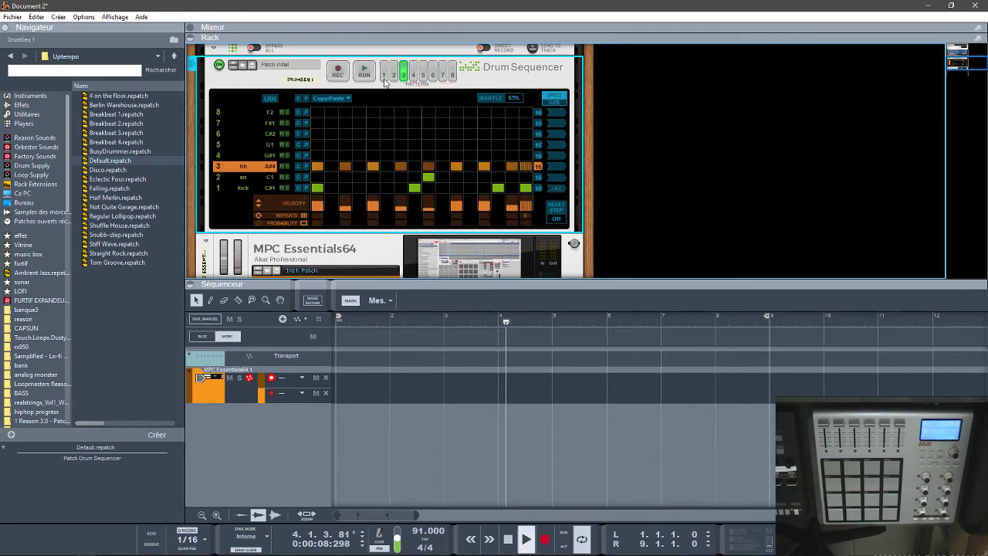
- Start playback and switch from pattern 3 to pattern 2 and back to pattern 1 to compare the copies
key("space")
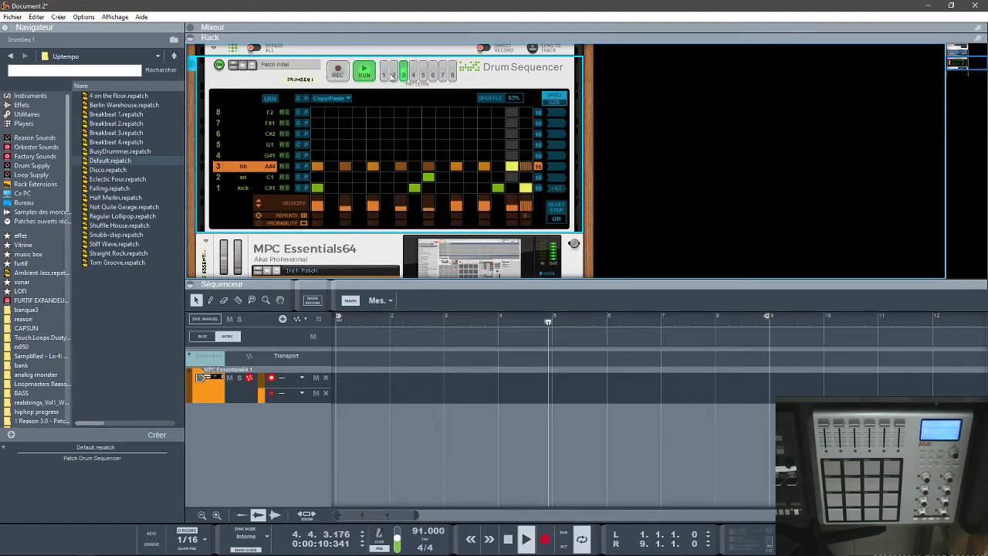
left_click(393, 75)
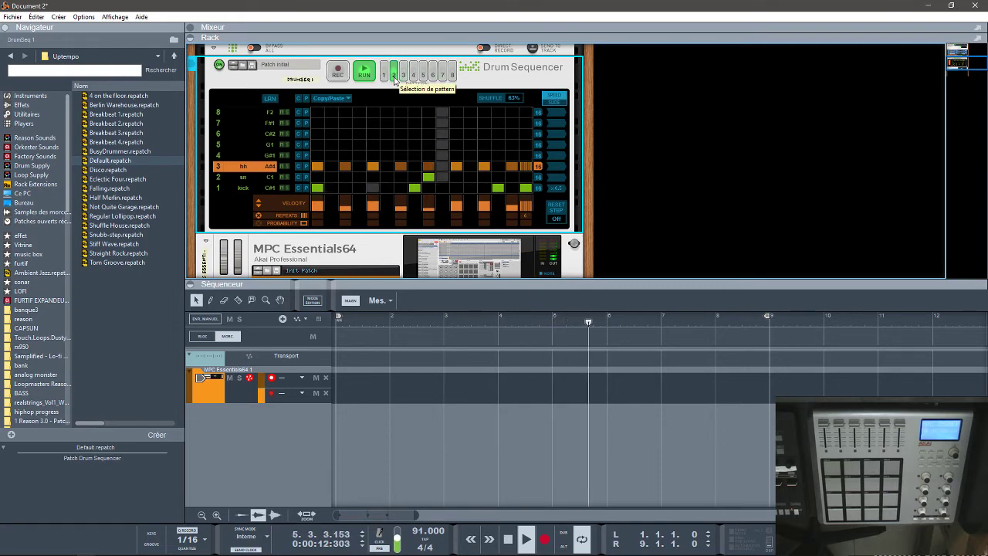
left_click(388, 78)
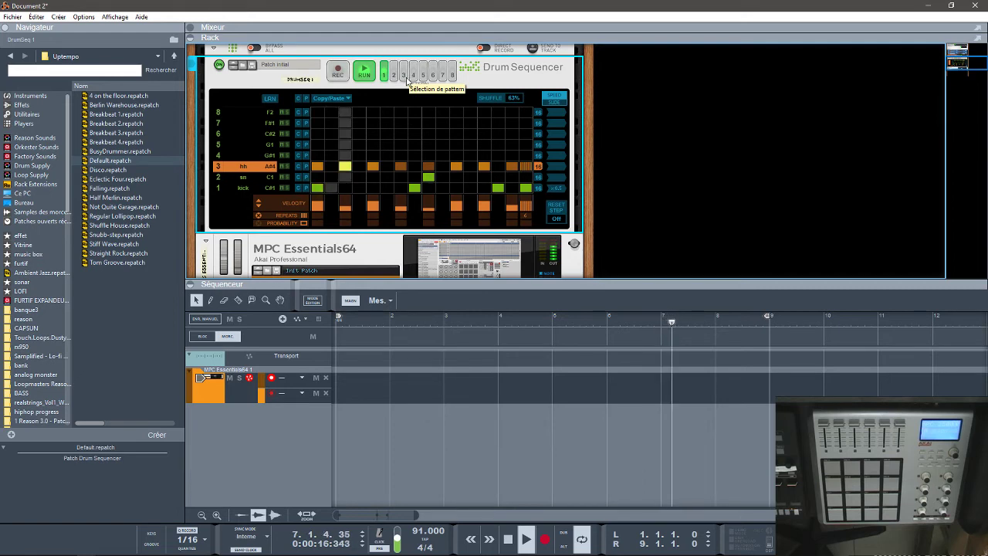
- In pattern 3, select the kick lane and give its step 8 hit repeats
left_click(404, 76)
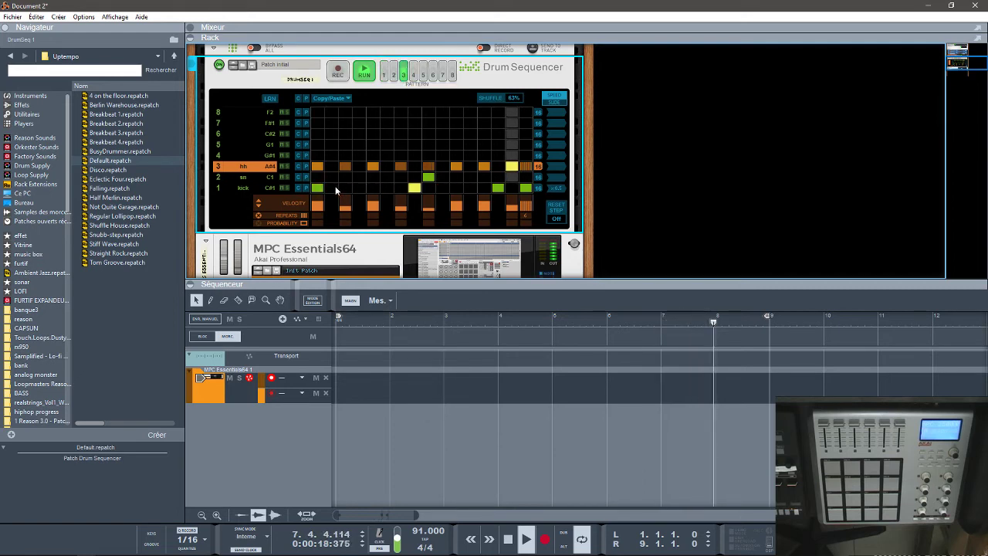
left_click(233, 189)
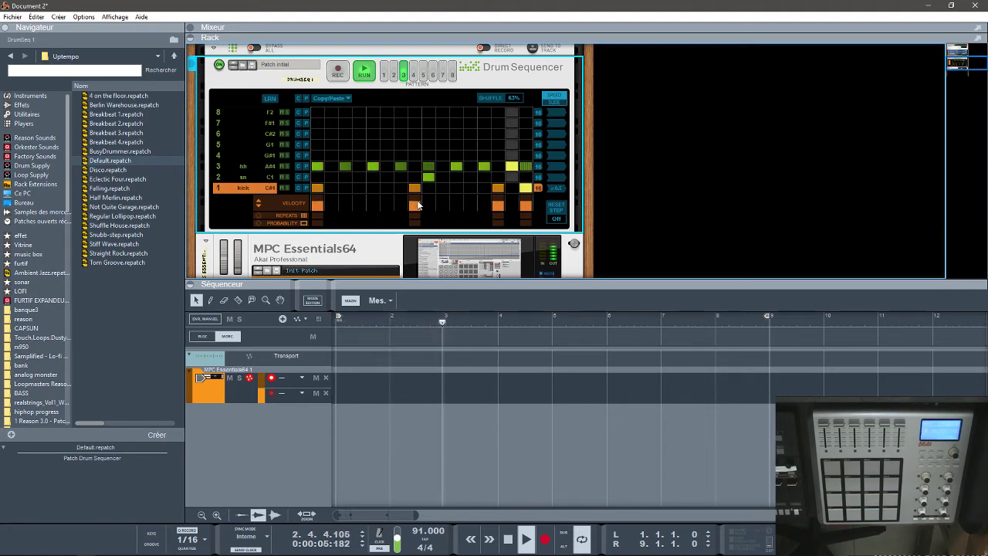
left_click_drag(416, 216, 415, 199)
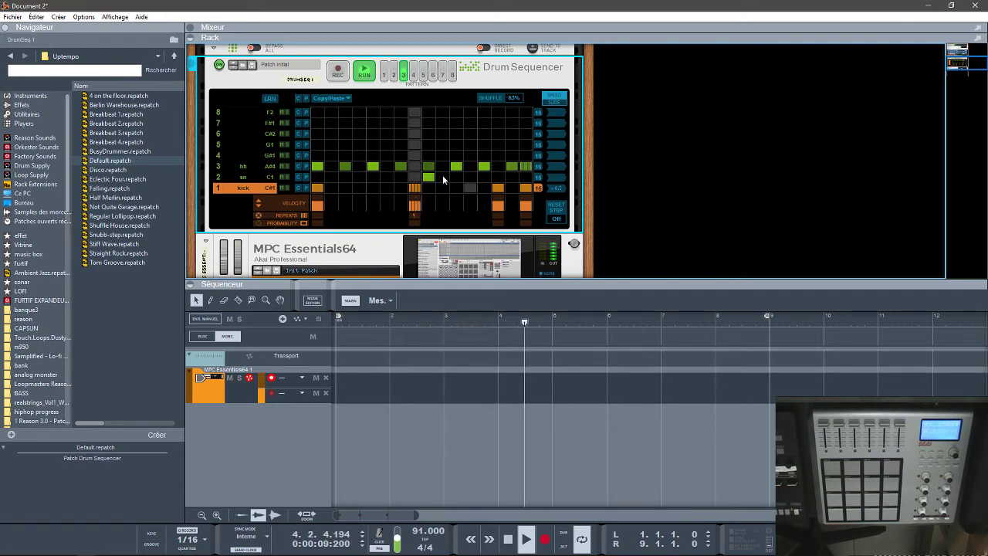
- Switch between patterns 2, 1 and 3 during playback to compare them, ending on pattern 1, and stop
left_click(393, 74)
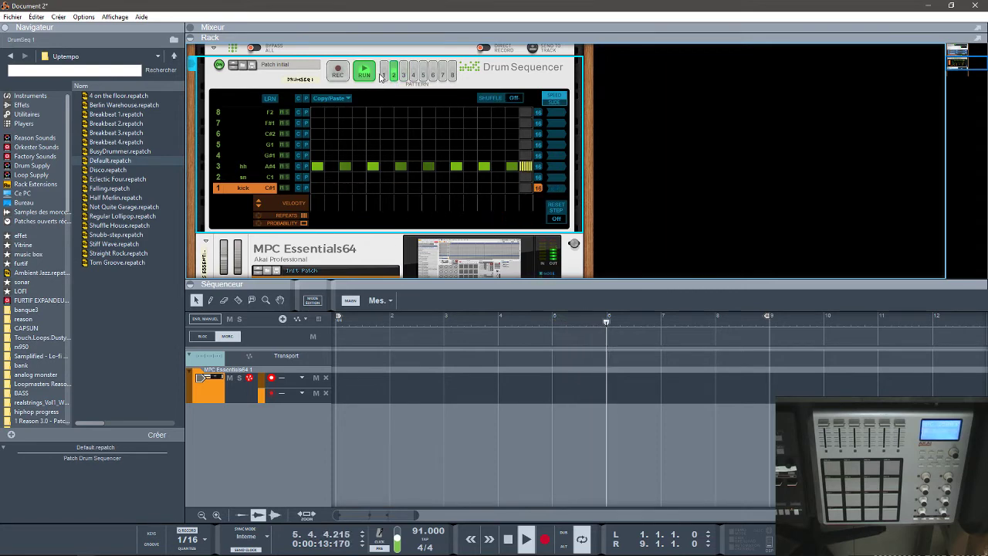
left_click(383, 74)
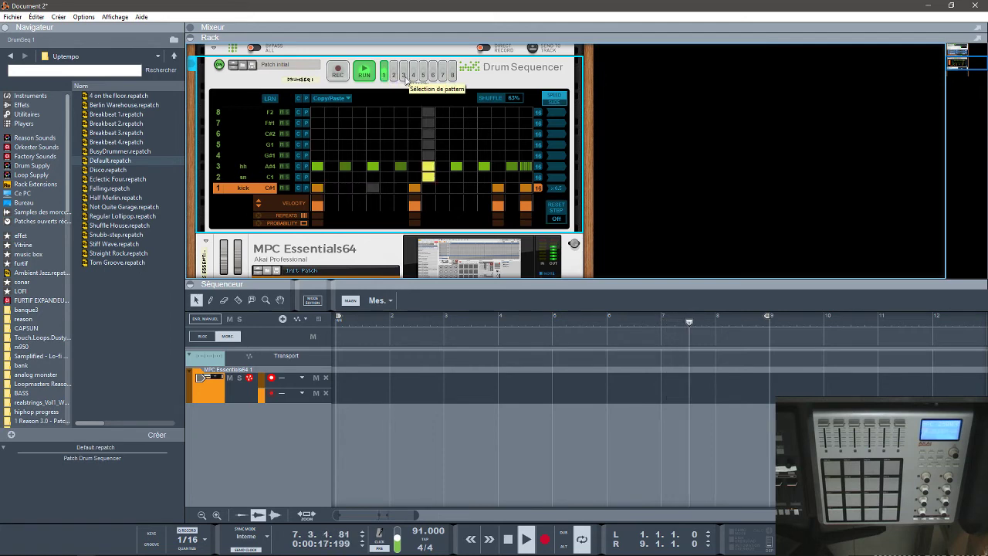
left_click(403, 75)
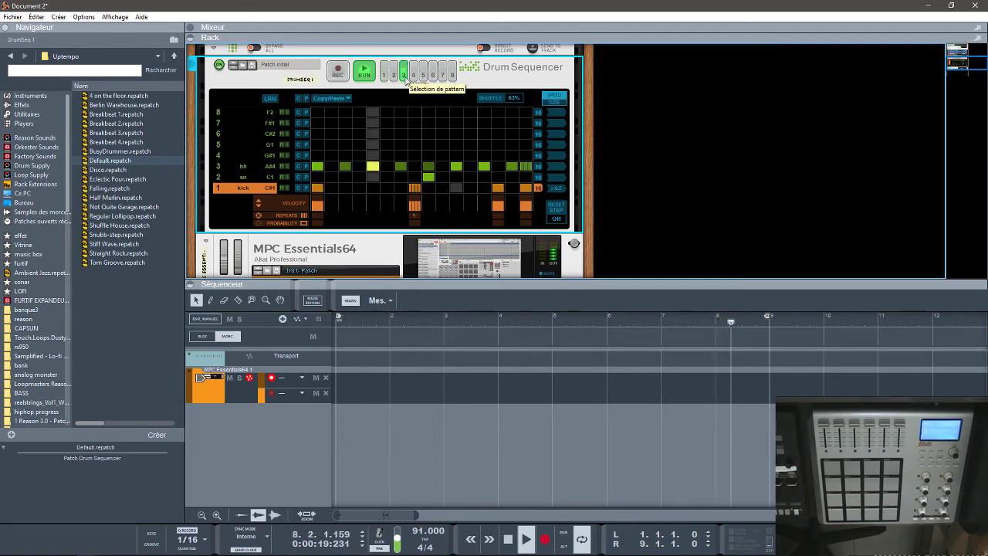
left_click(393, 75)
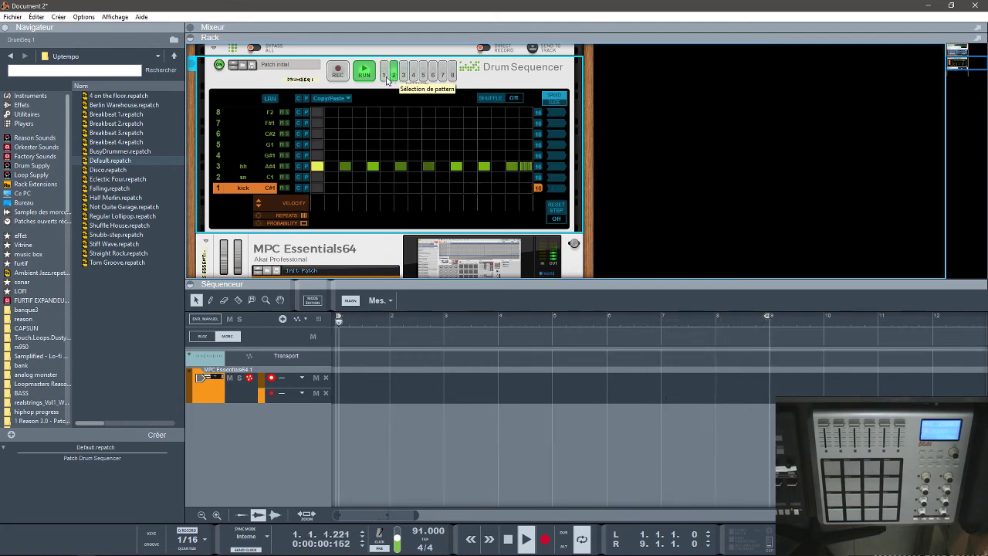
left_click(385, 77)
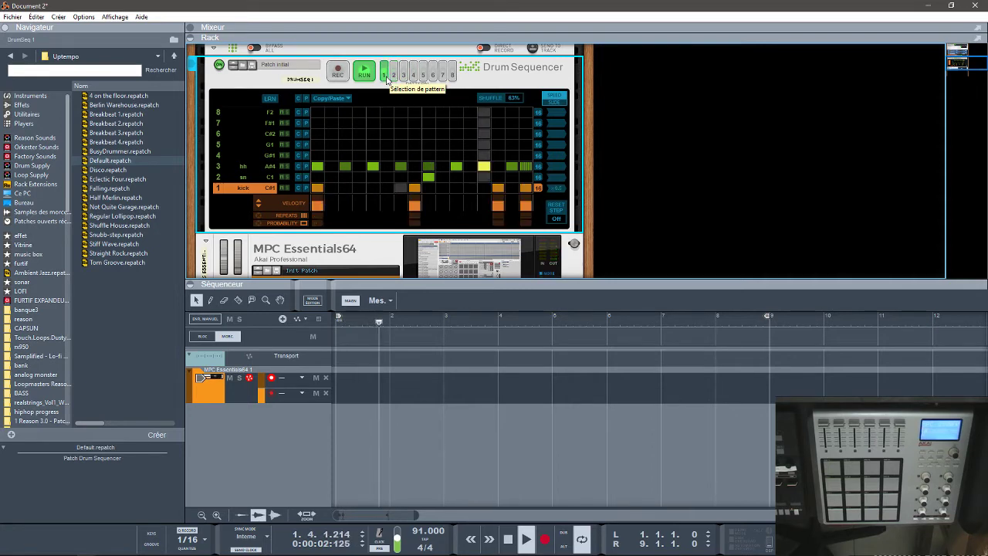
key("space")
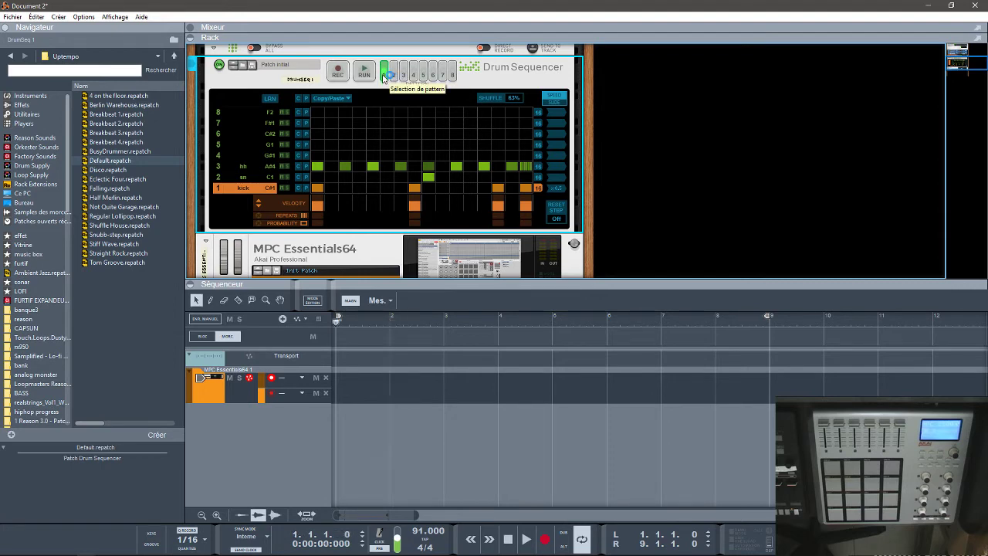
- Try to record the switches from pattern 1 to 2 and 3 with the MPC Essentials64 track armed
key("ctrl+Return")
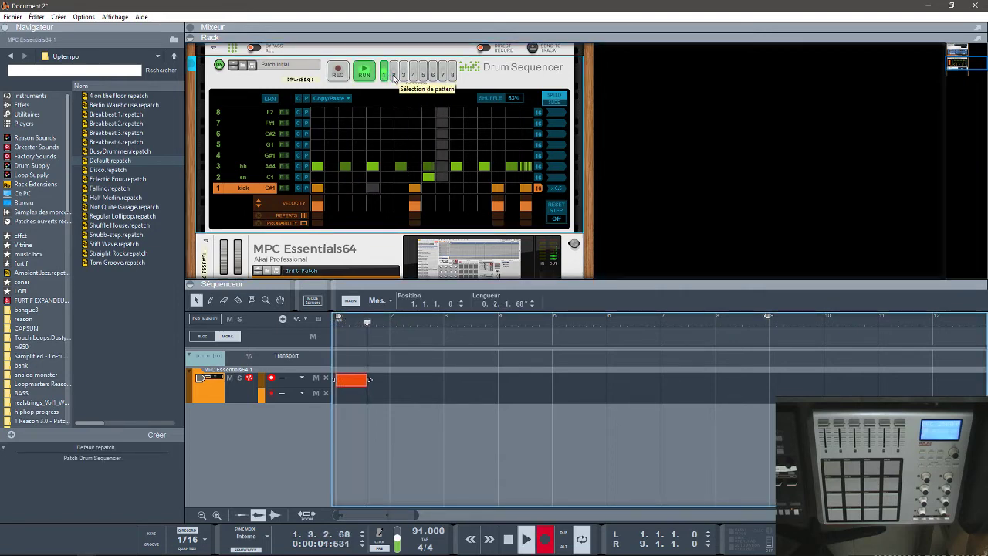
left_click(393, 74)
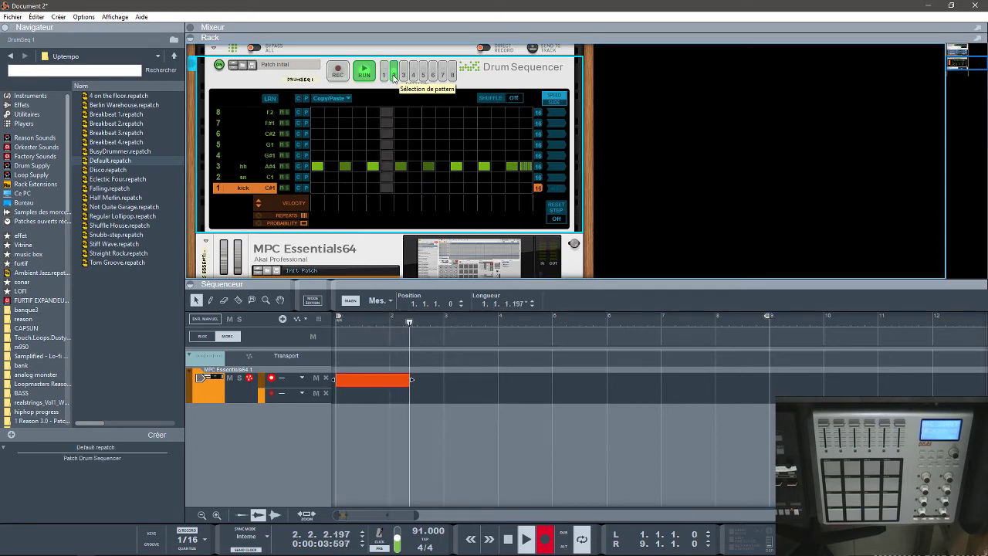
left_click(403, 74)
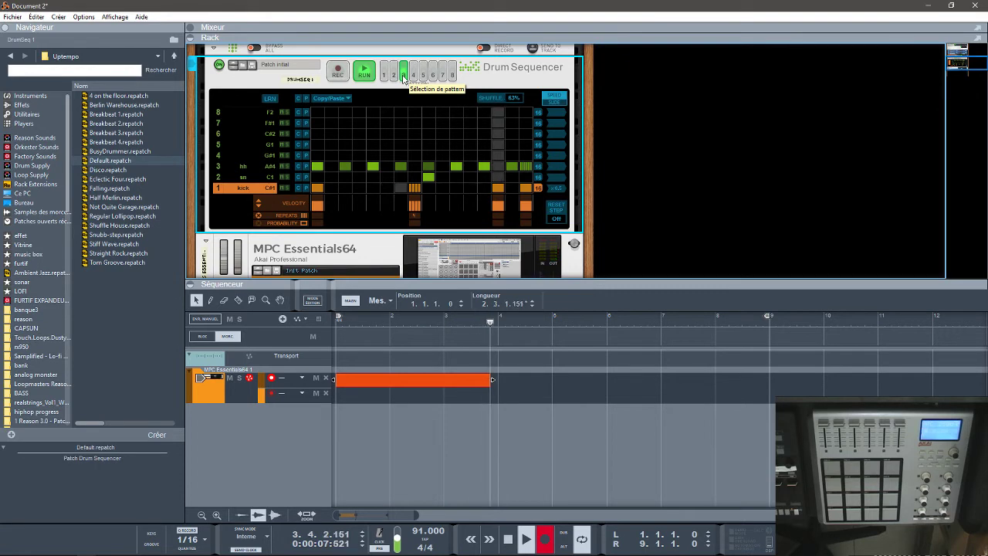
key("space")
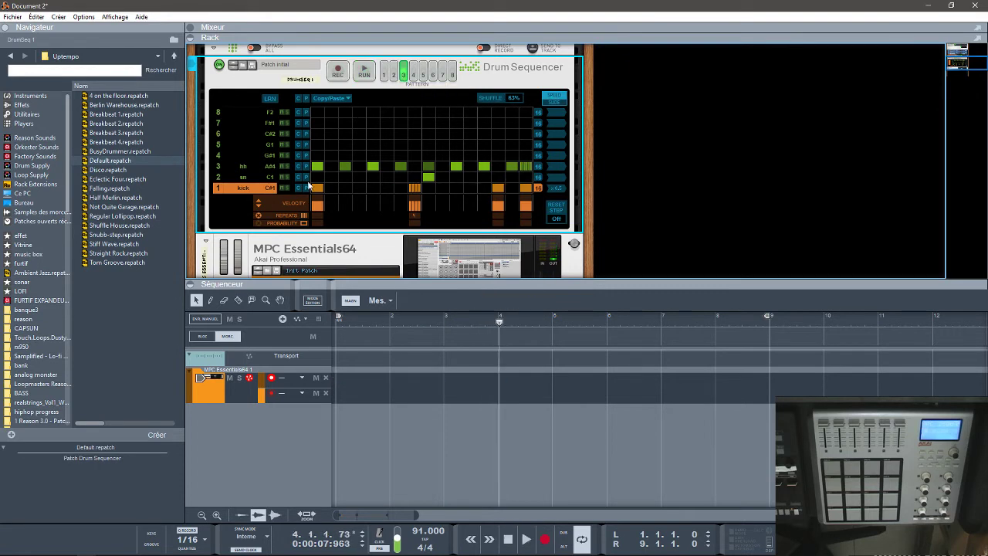
- Create a sequencer track for the DrumSeq 1 player and return it to pattern 1
right_click(261, 82)
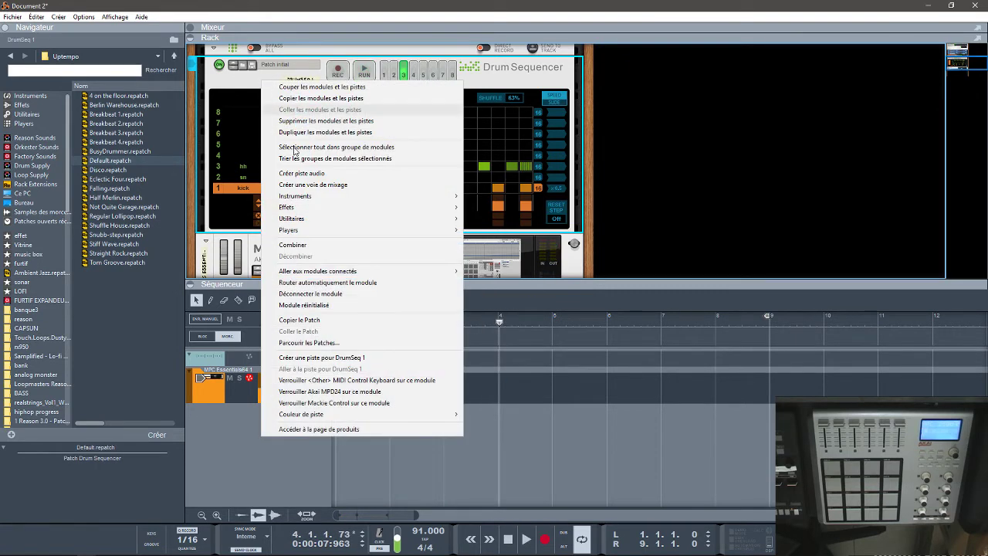
left_click(338, 357)
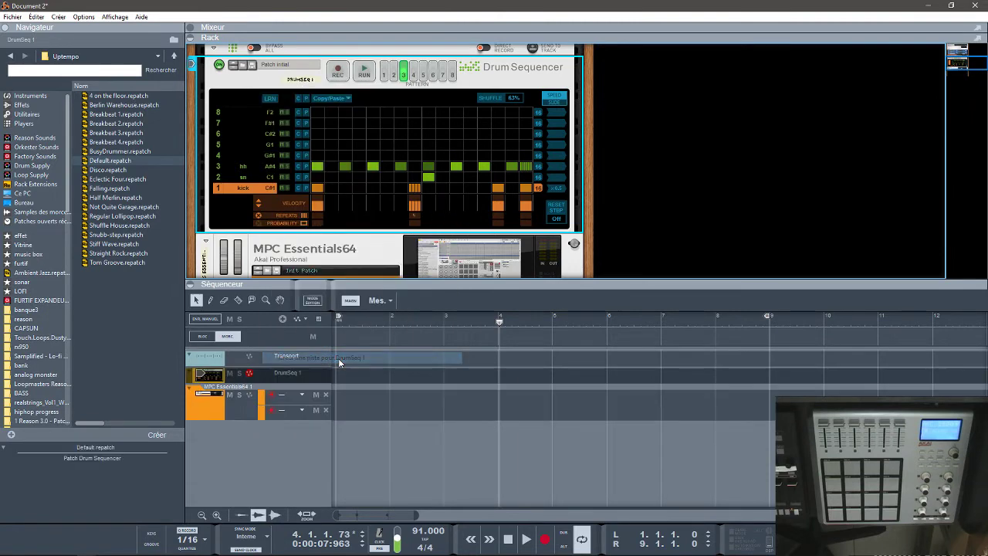
left_click(383, 75)
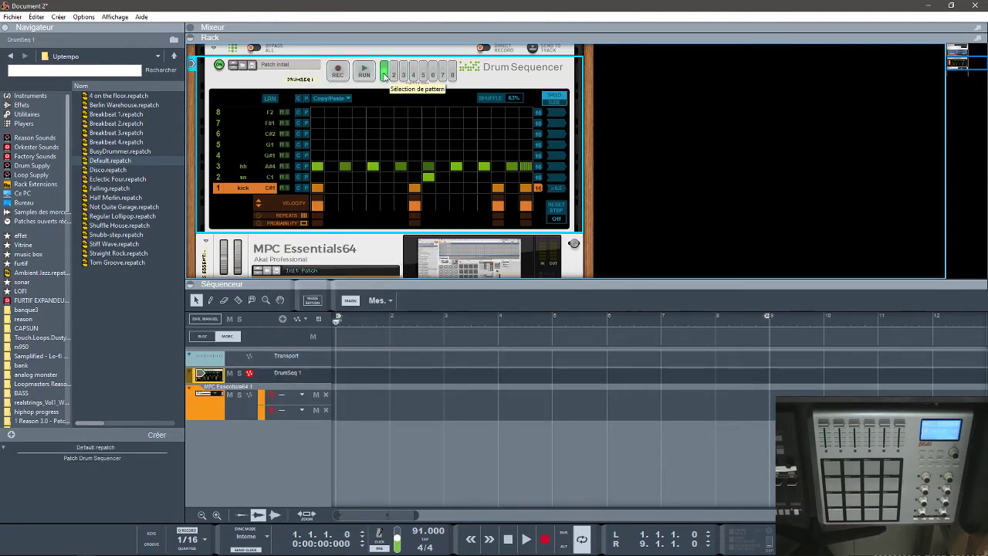
- Record pattern changes 1, 2, 3, 1, 2, 3, 1 onto the DrumSeq 1 track up to bar 9, then stop
key("ctrl+Return")
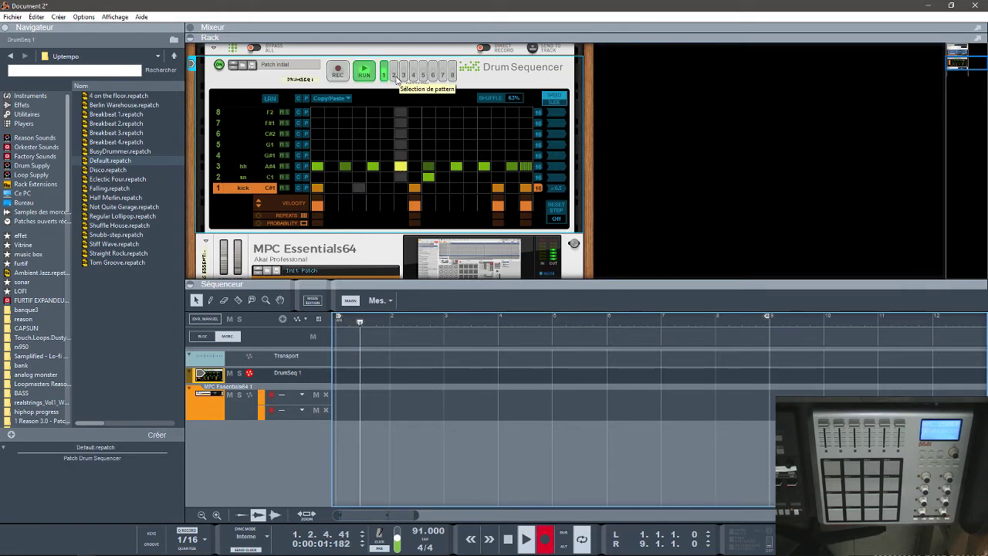
left_click(393, 75)
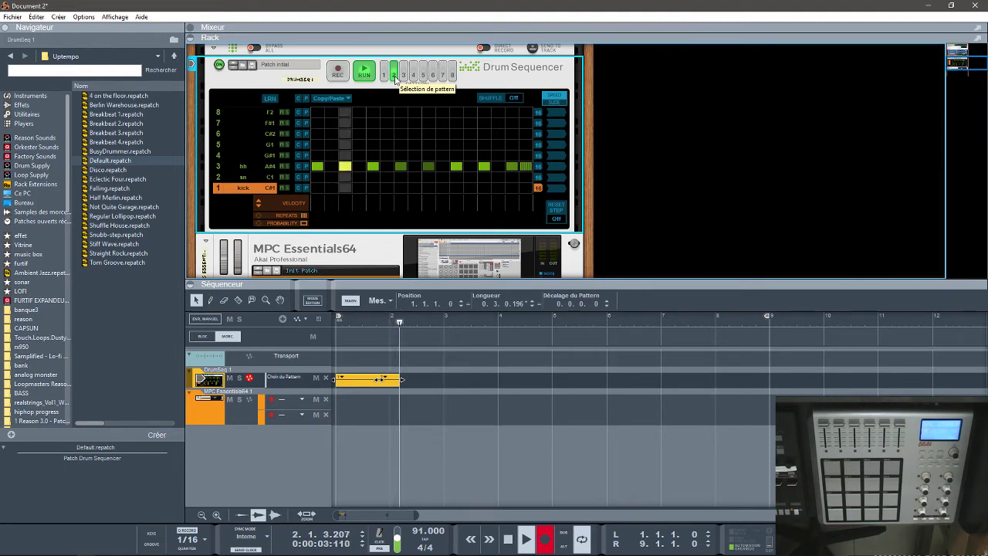
left_click(403, 75)
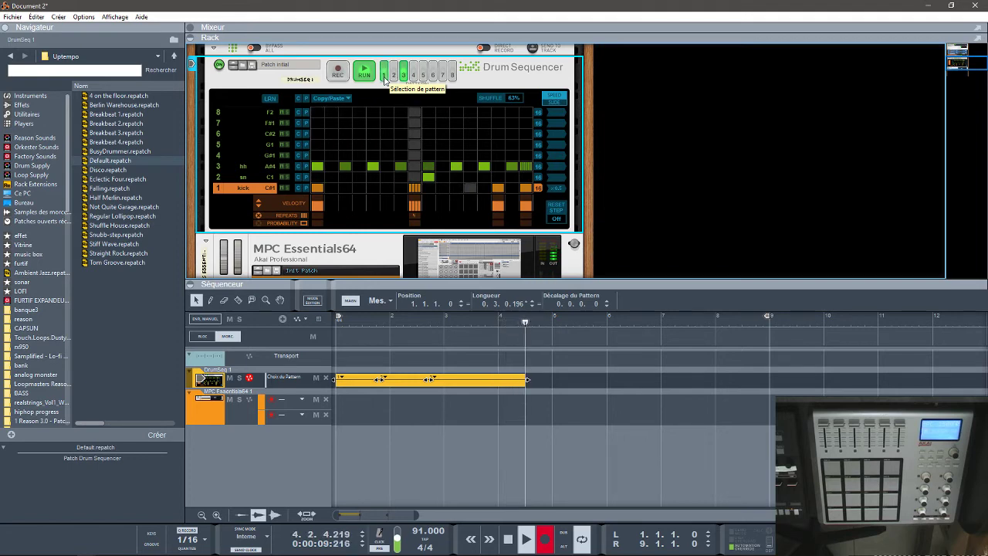
left_click(384, 75)
left_click(394, 75)
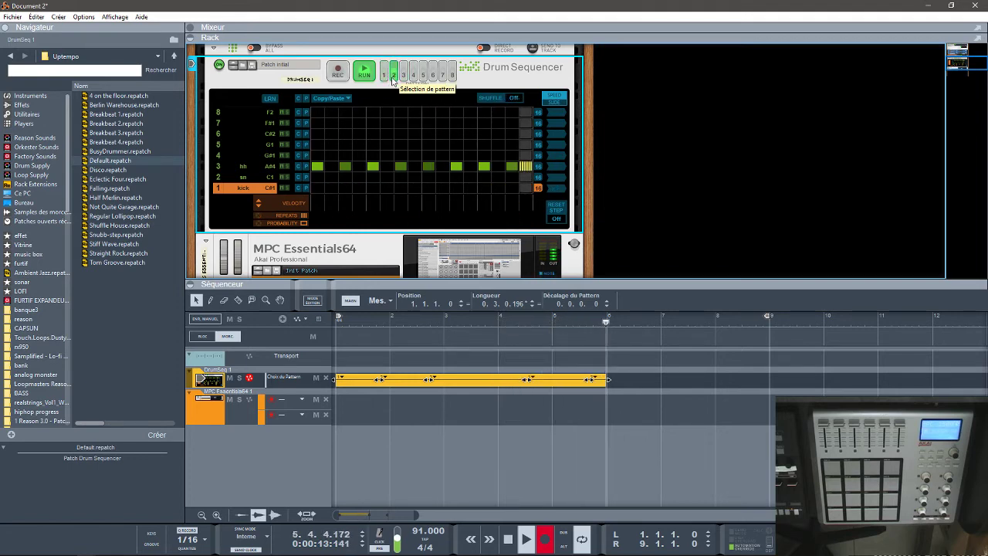
left_click(404, 76)
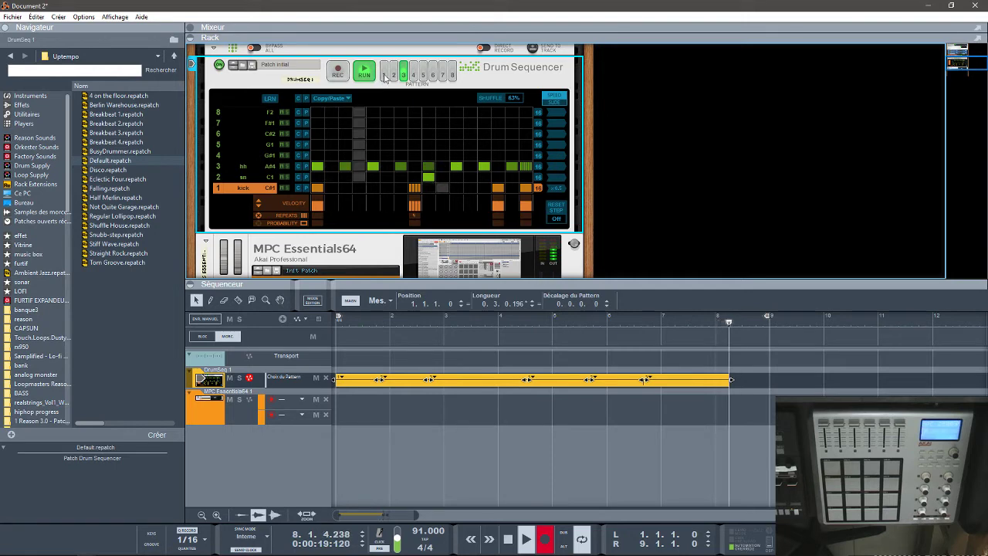
left_click(384, 76)
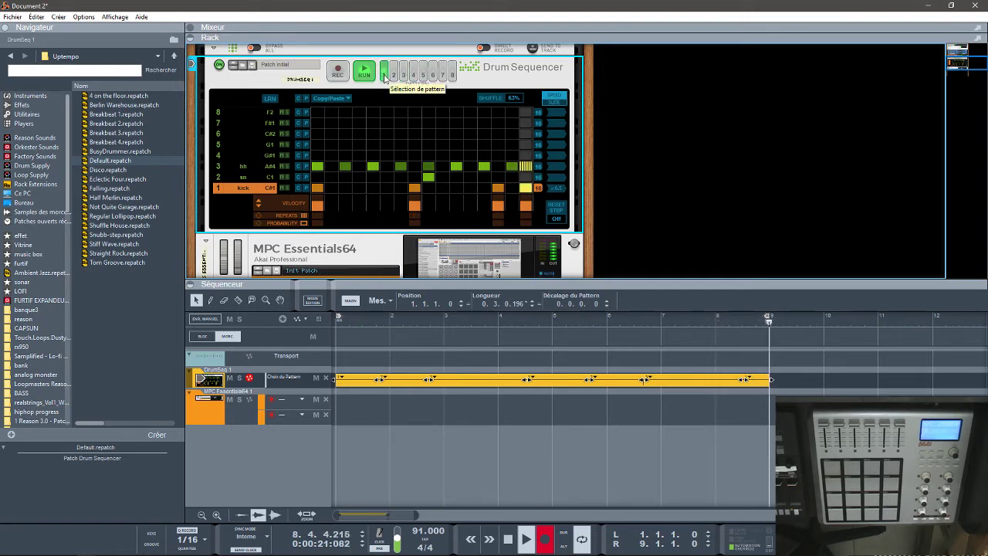
key("space")
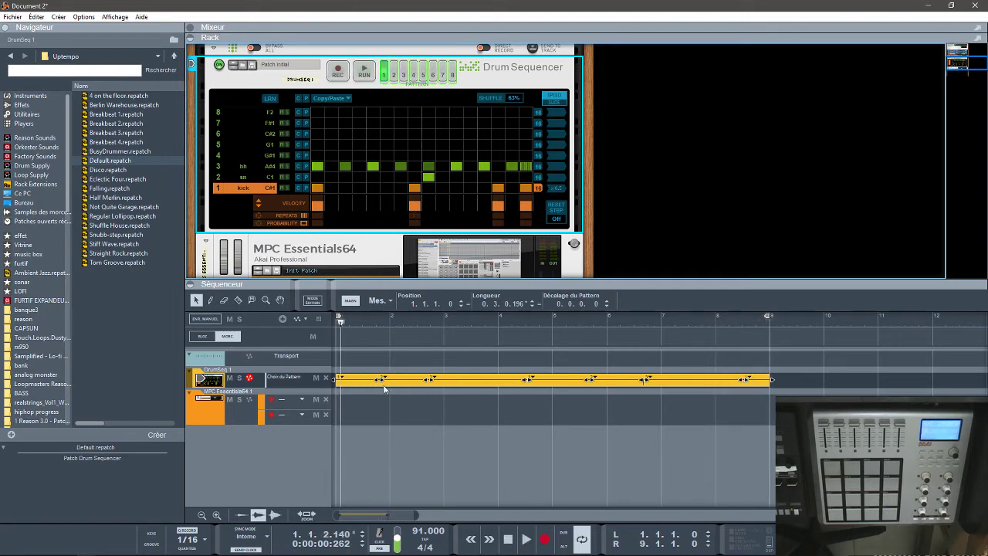
- Examine the recorded pattern selection clips one by one along the DrumSeq 1 track
left_click(364, 382)
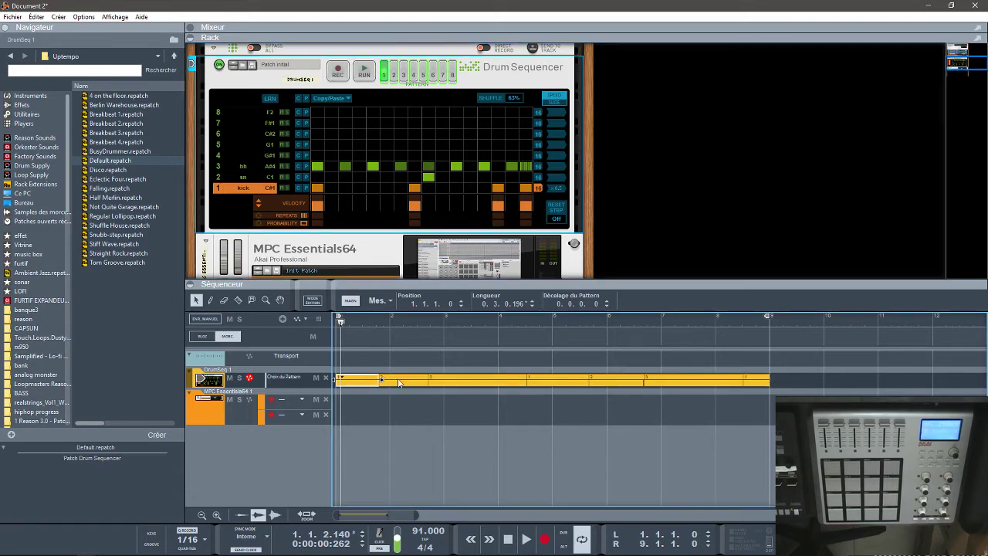
left_click(401, 382)
left_click(449, 381)
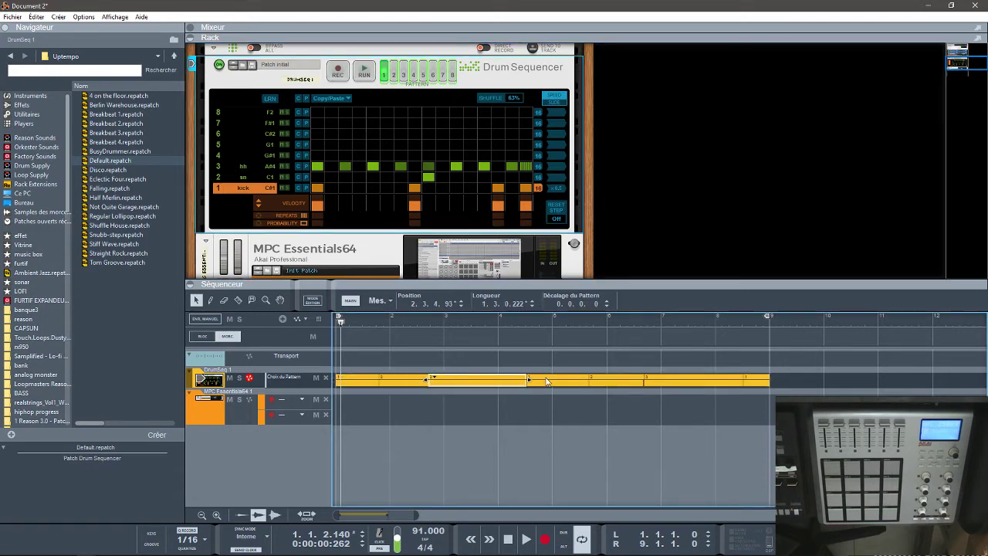
left_click(547, 380)
left_click(356, 385)
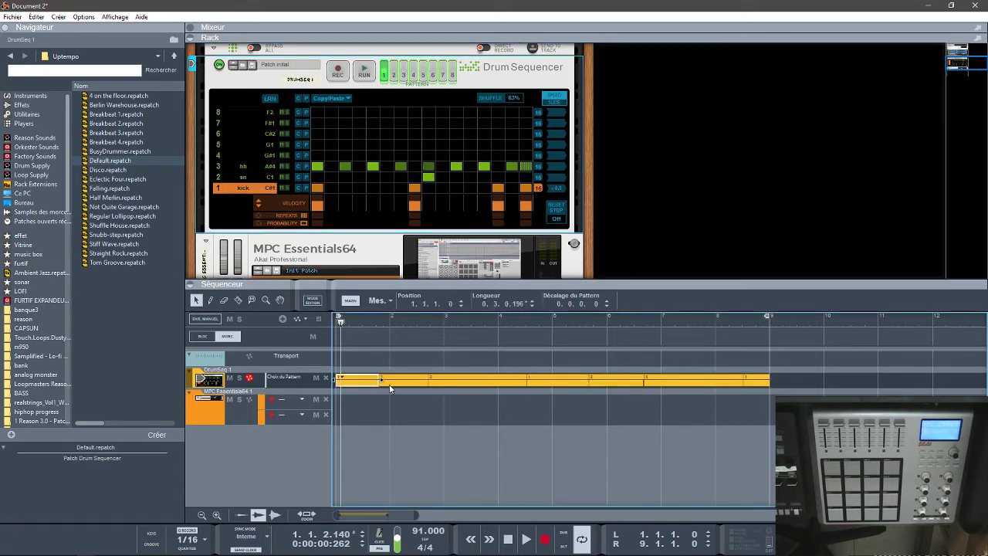
left_click(390, 385)
left_click(465, 380)
left_click(553, 380)
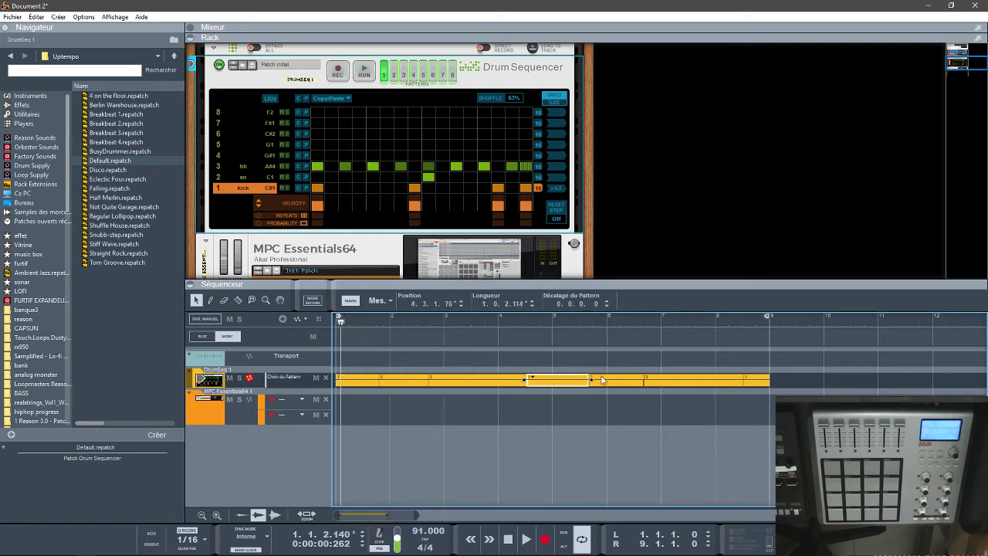
left_click(608, 380)
left_click(695, 380)
left_click(763, 384)
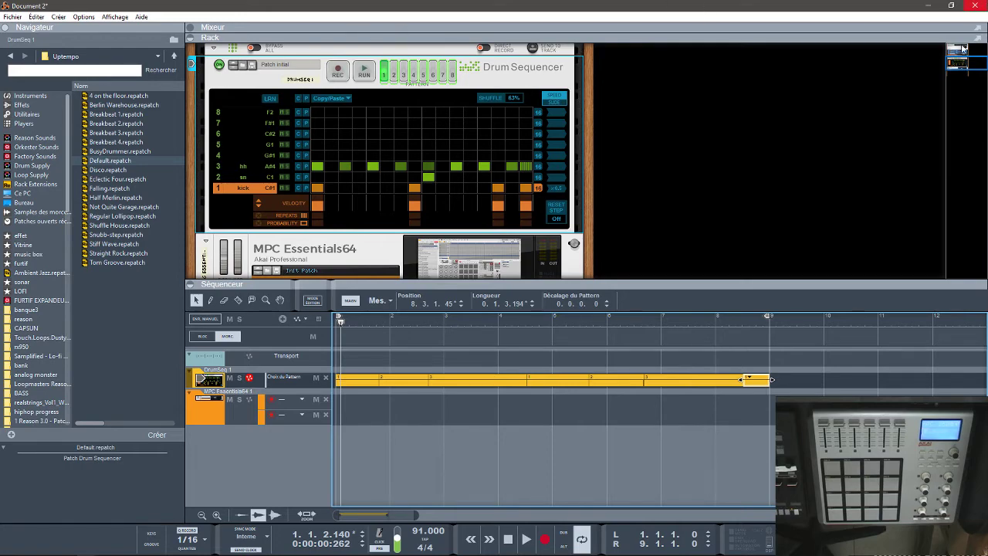
- Close Document 2 without saving and switch to the song tuto drum seq
left_click(976, 6)
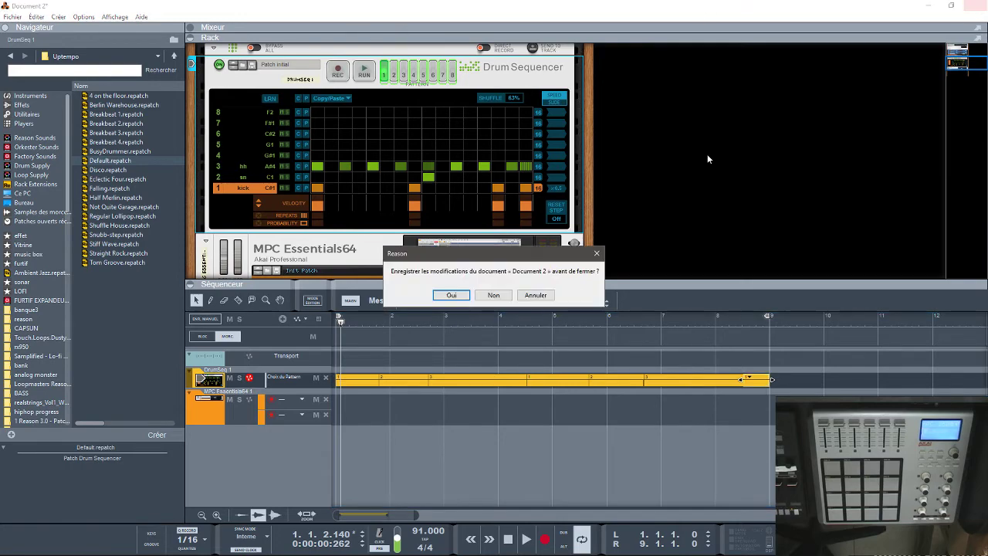
left_click(494, 298)
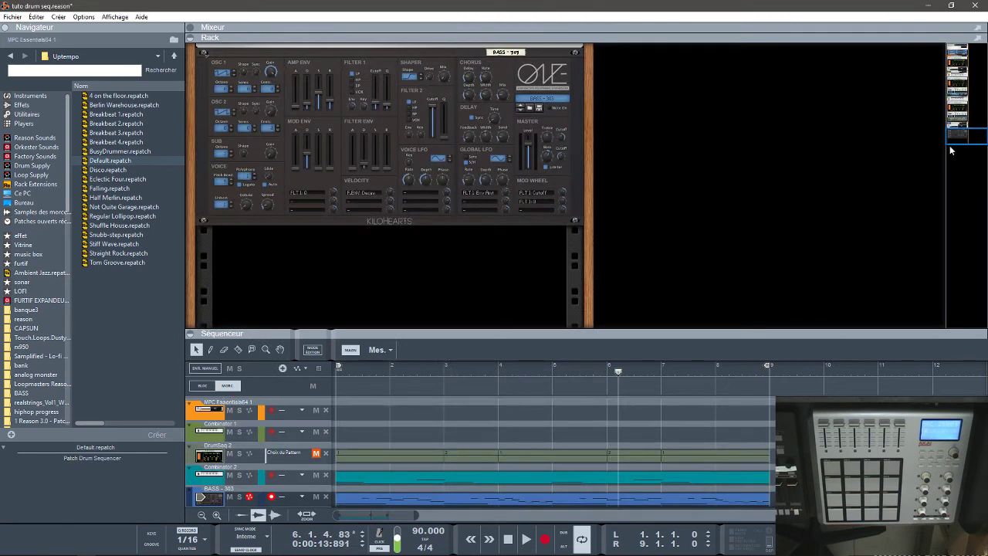
- Locate the Drum Sequencer above MPC Essentials64 in the rack, listen to its pattern 1 and examine its lanes
left_click(957, 117)
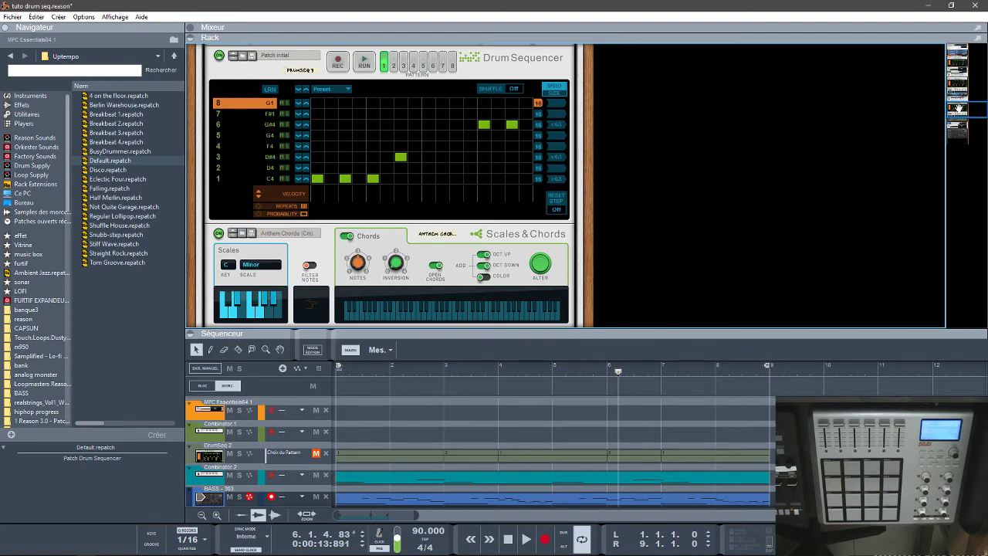
left_click_drag(957, 109, 958, 71)
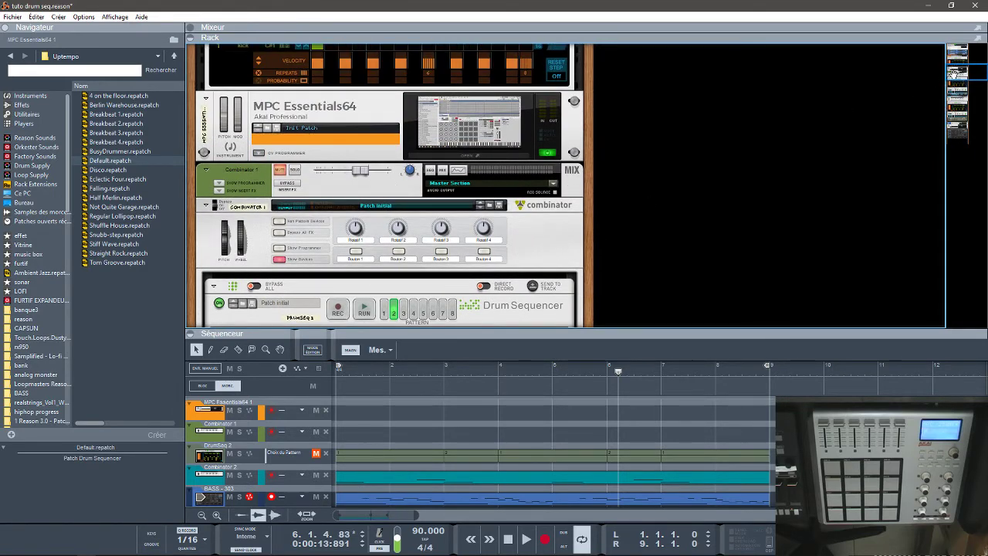
left_click_drag(956, 75, 957, 57)
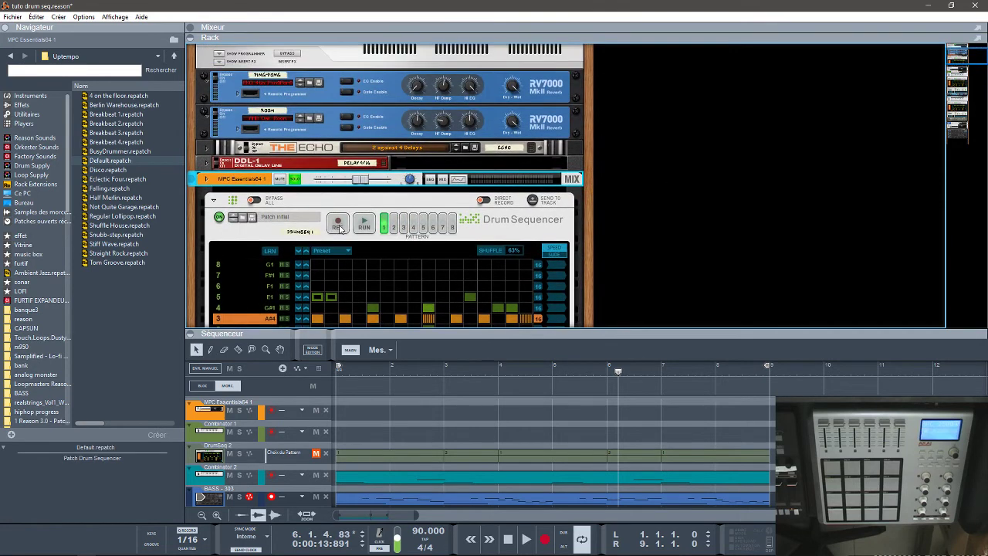
key("space")
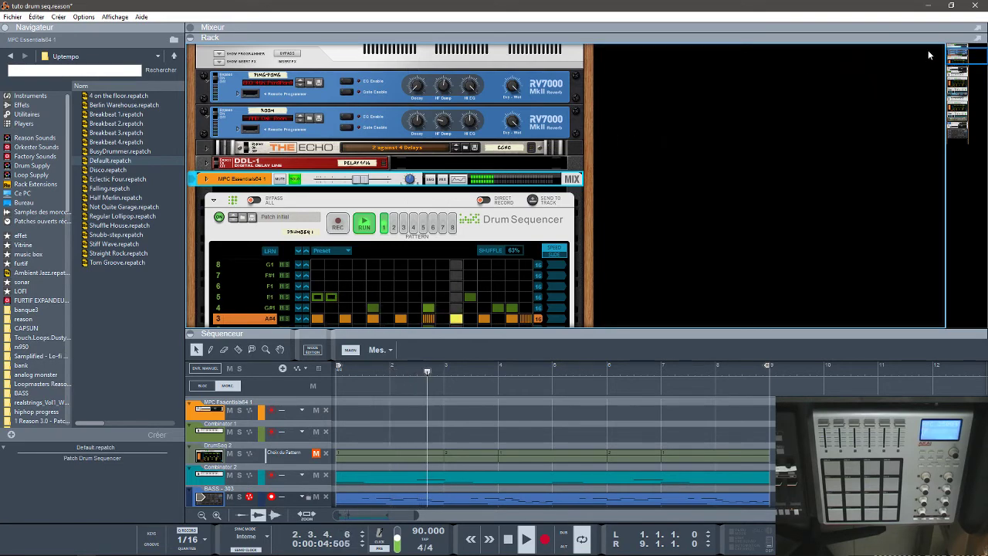
left_click_drag(960, 56, 959, 65)
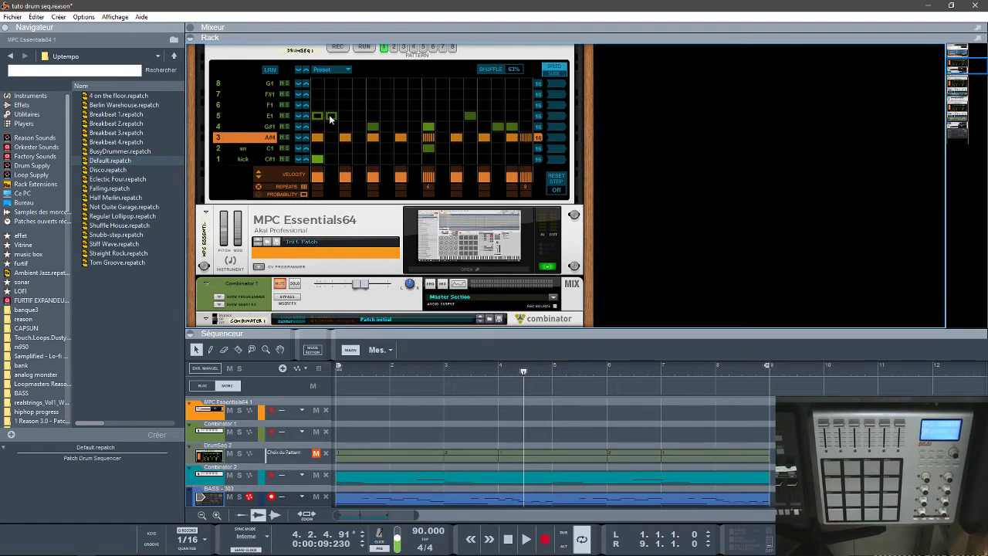
- Select lane 5 (E1) of the Drum Sequencer above MPC Essentials64 and examine its step velocities and probabilities
left_click(315, 113)
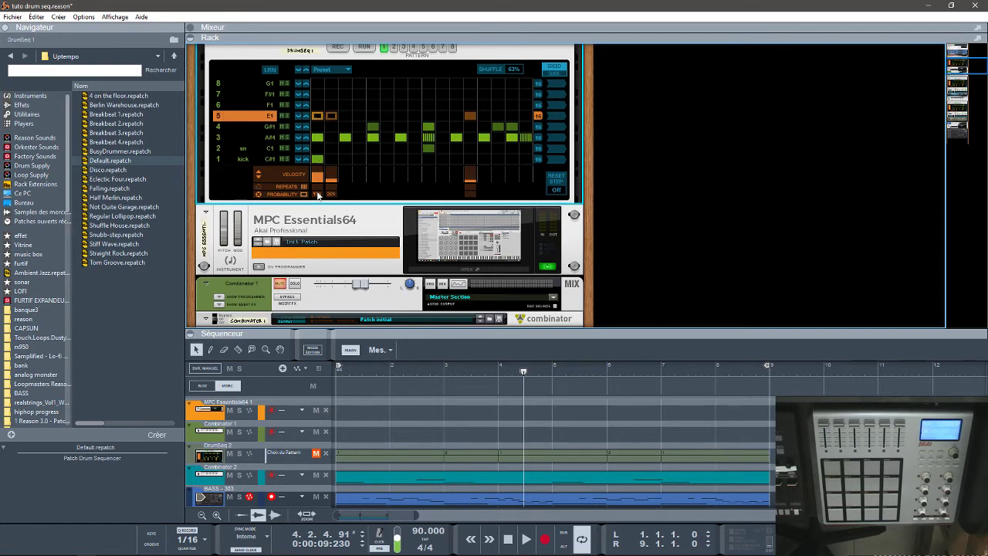
left_click_drag(317, 198, 317, 183)
mouse_move(954, 62)
left_mouse_down()
mouse_move(957, 77)
mouse_move(959, 58)
mouse_move(964, 72)
left_mouse_up()
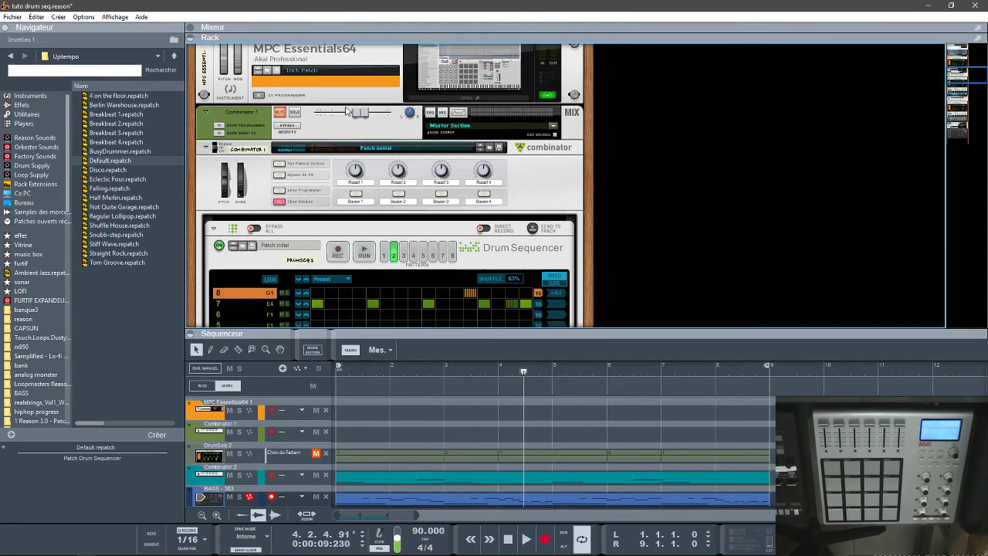
- Solo the Combinator 1 channel and turn off the solo on MPC Essentials64
left_click(294, 112)
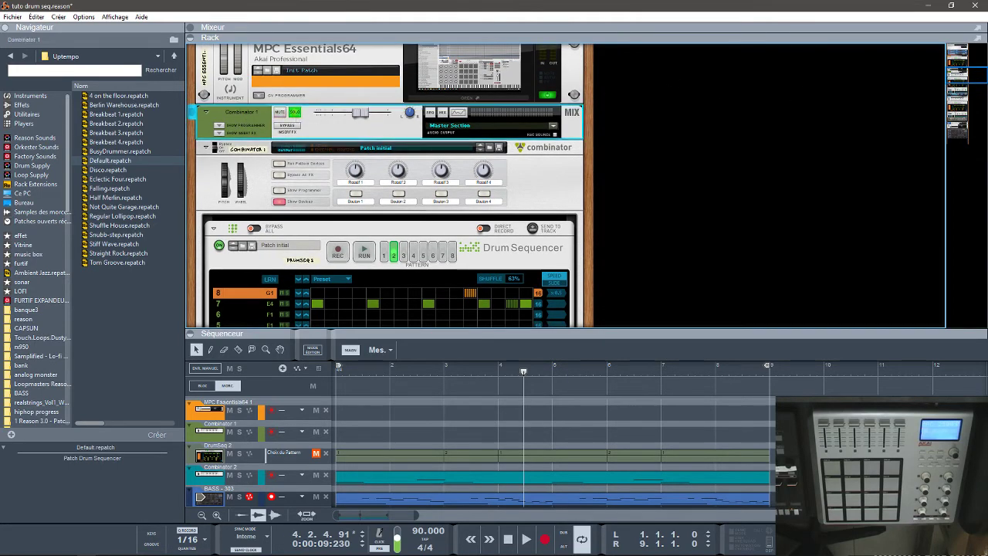
left_click_drag(962, 76, 949, 58)
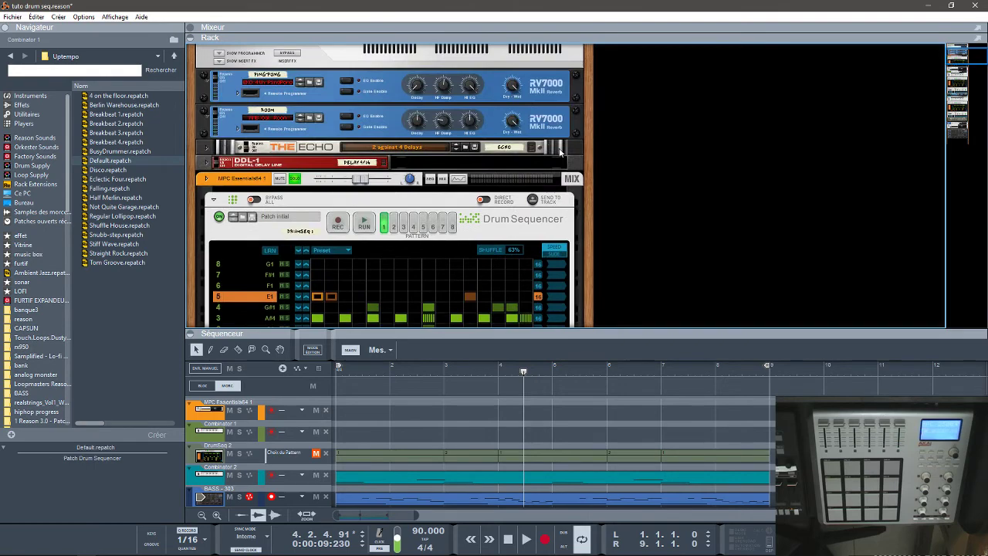
left_click(294, 178)
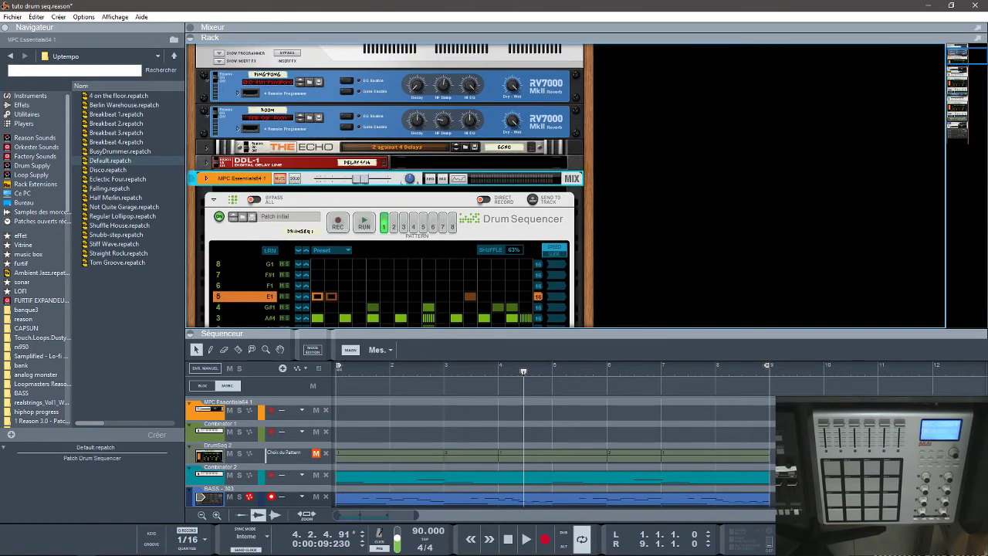
left_click_drag(955, 50, 956, 79)
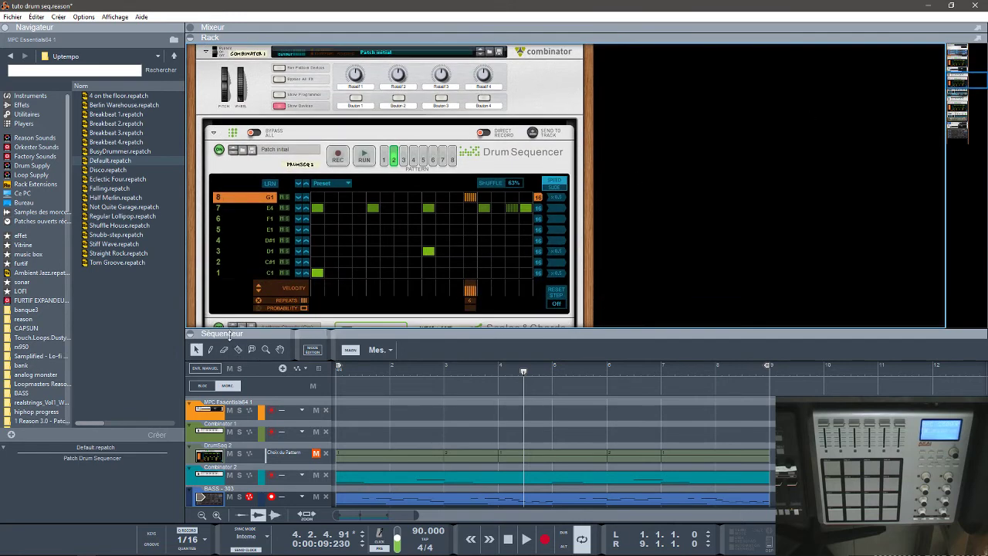
- Enlarge the rack and listen to Combinator 1's pattern 2 driving Scales & Chords and the ID8 piano
left_click(193, 334)
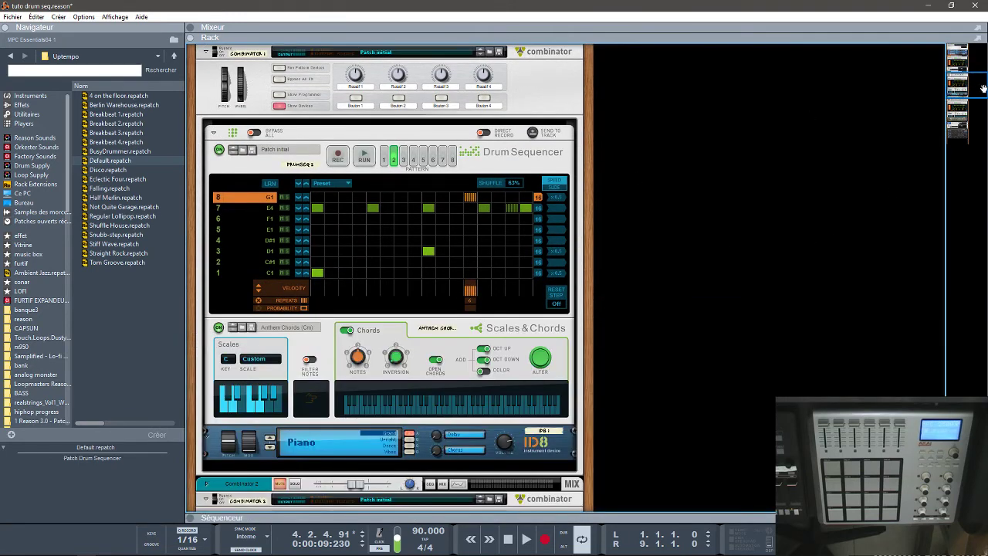
left_click_drag(958, 89, 957, 89)
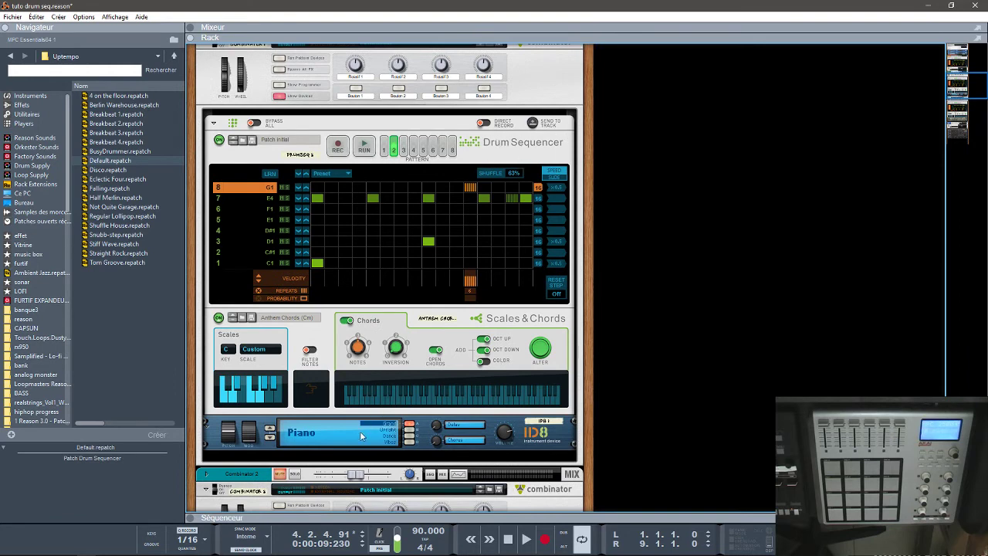
key("KP_0")
key("space")
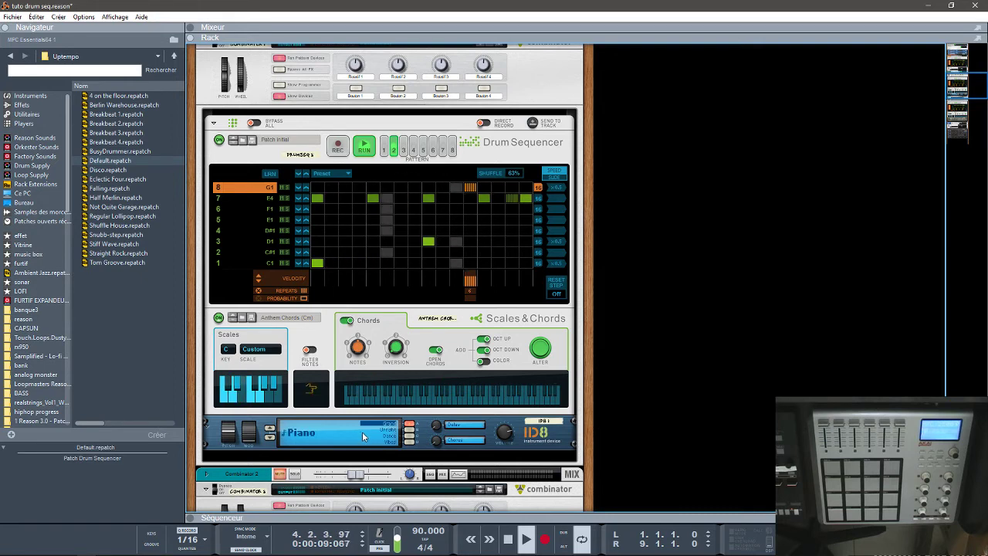
key("space")
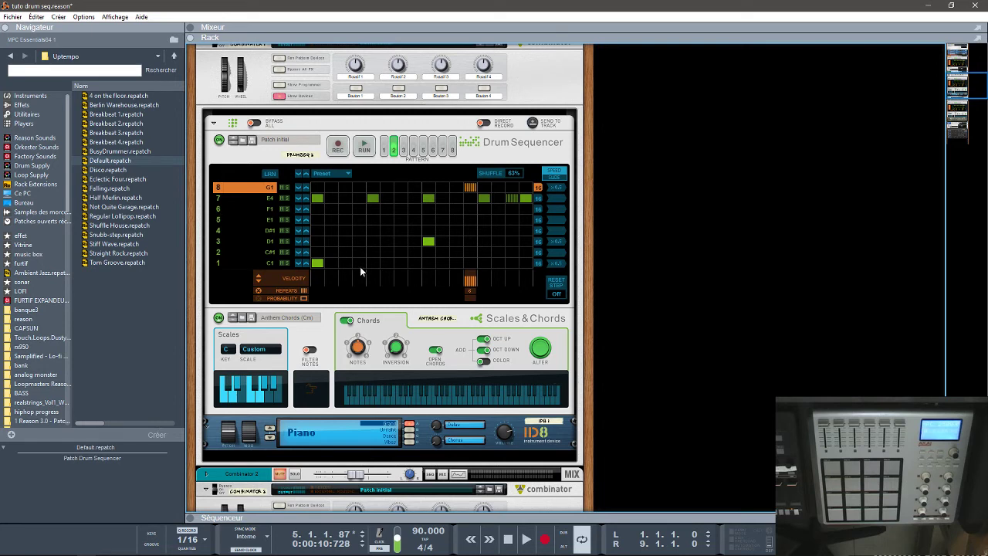
key("space")
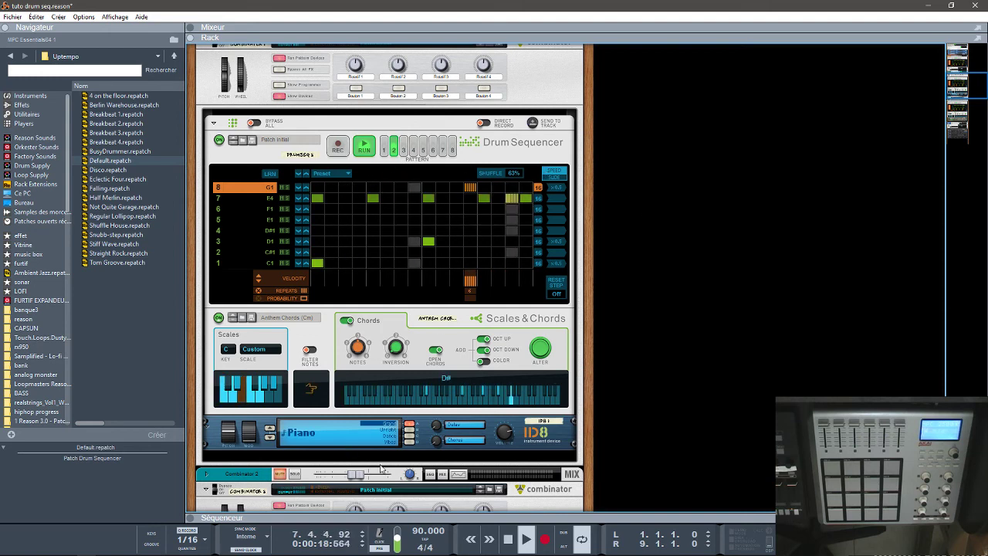
key("space")
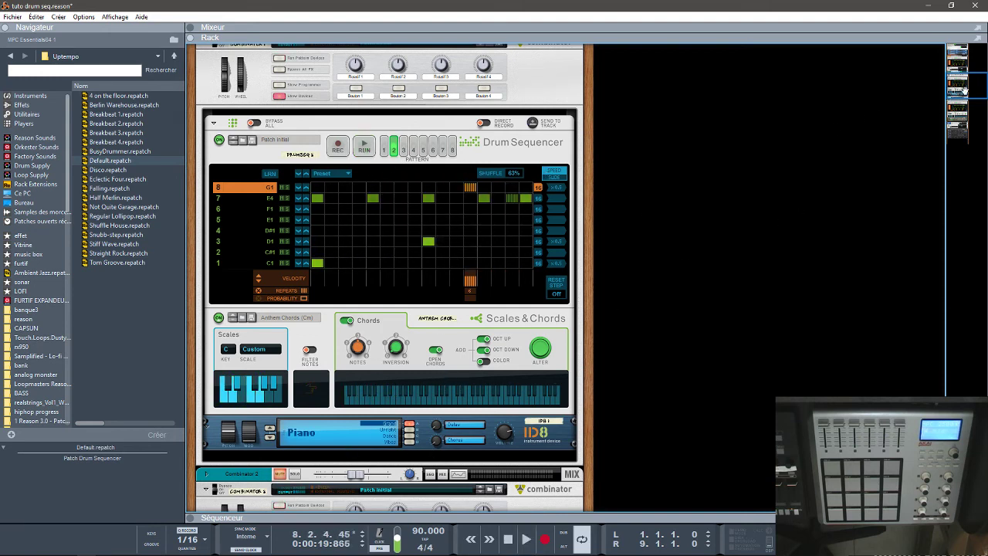
- Switch the solo from Combinator 1 to Combinator 2, listen to its NN-XT chord sequence and show the song sequencer again
left_click_drag(963, 90, 960, 82)
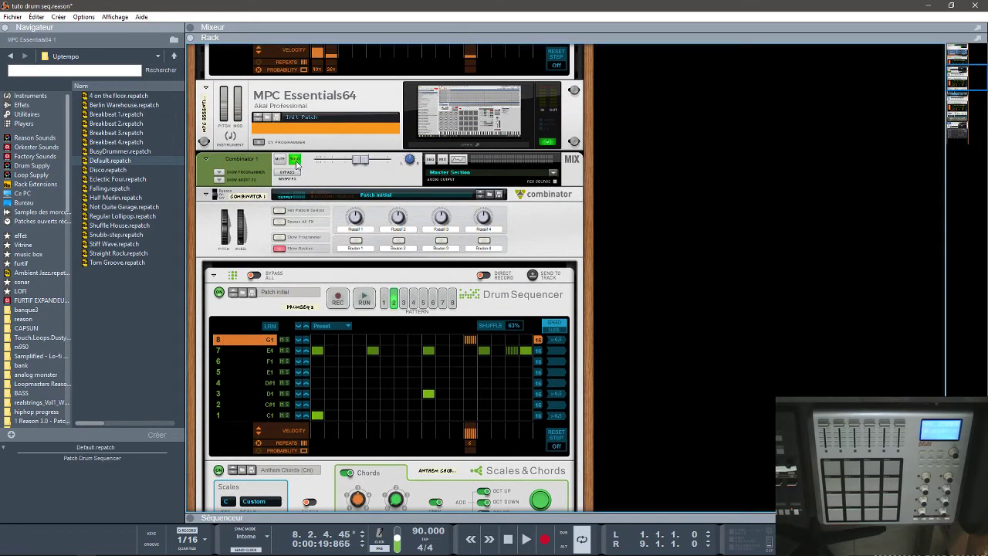
left_click(295, 161)
left_click_drag(964, 71, 970, 103)
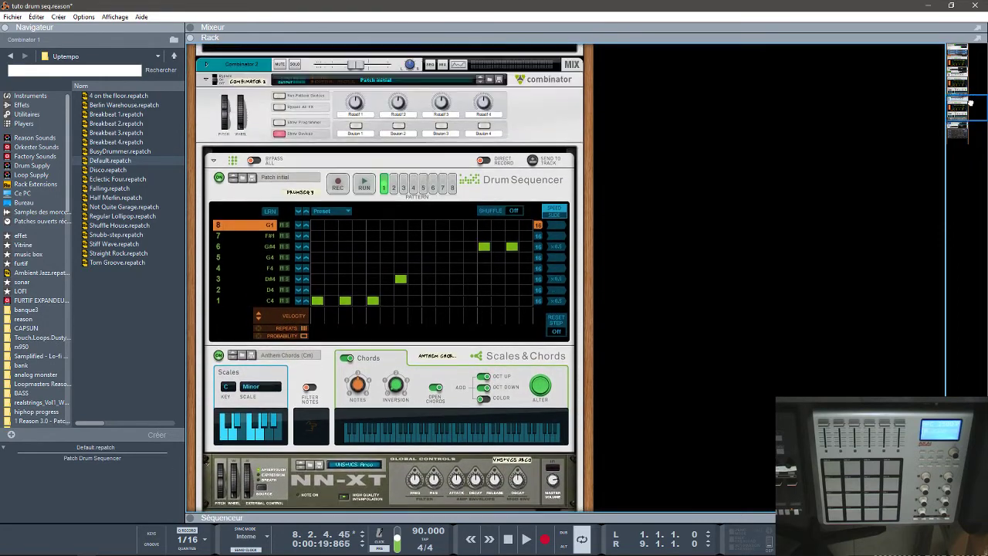
left_click(299, 66)
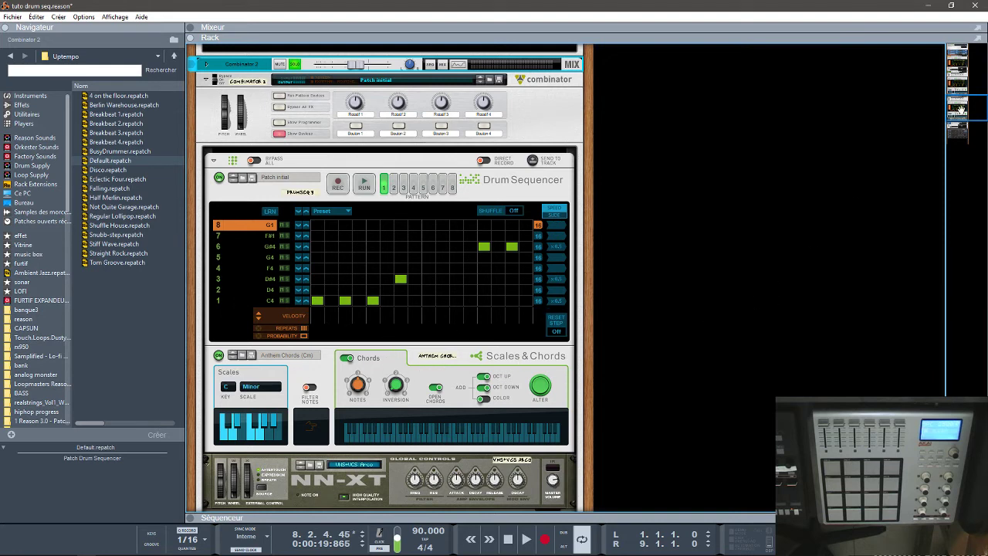
left_click_drag(959, 108, 958, 118)
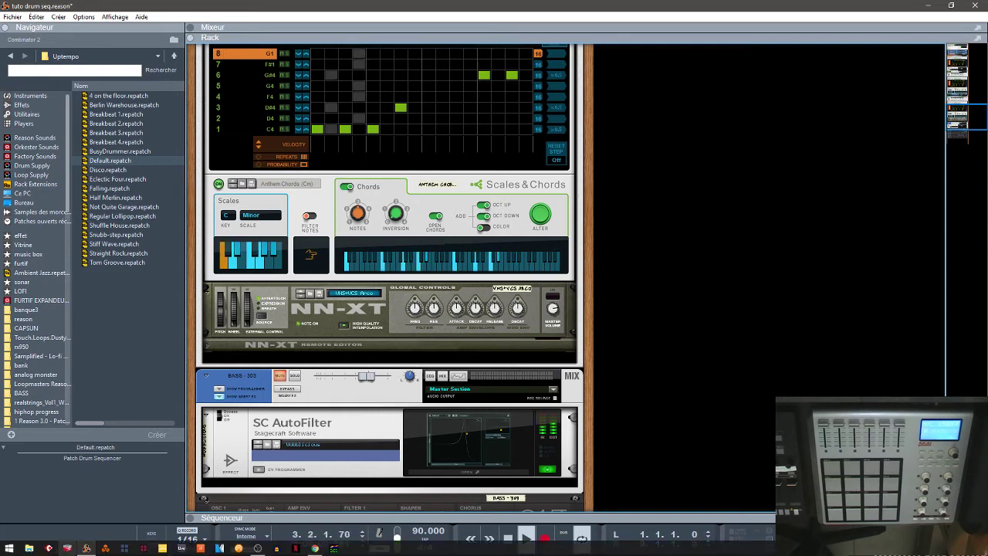
left_click(191, 518)
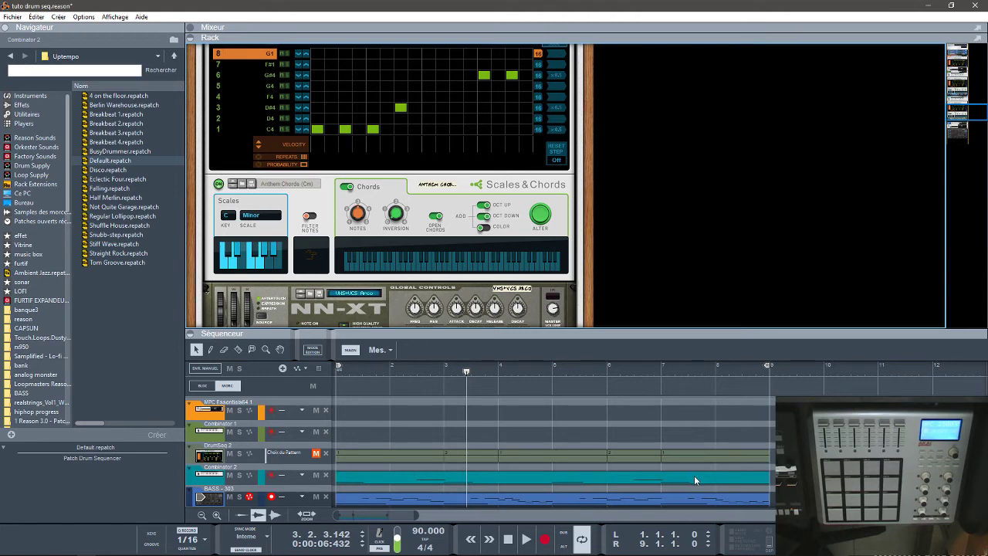
- Play the song and bring in MPC Essentials64, Combinator 1 and BASS - 303 by soloing them alongside Combinator 2
key("space")
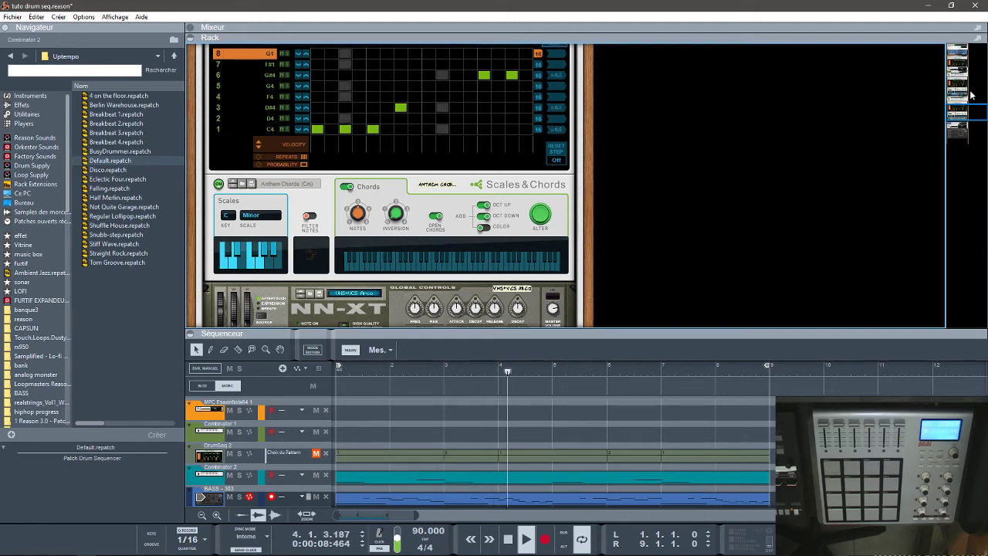
left_click_drag(959, 109, 951, 50)
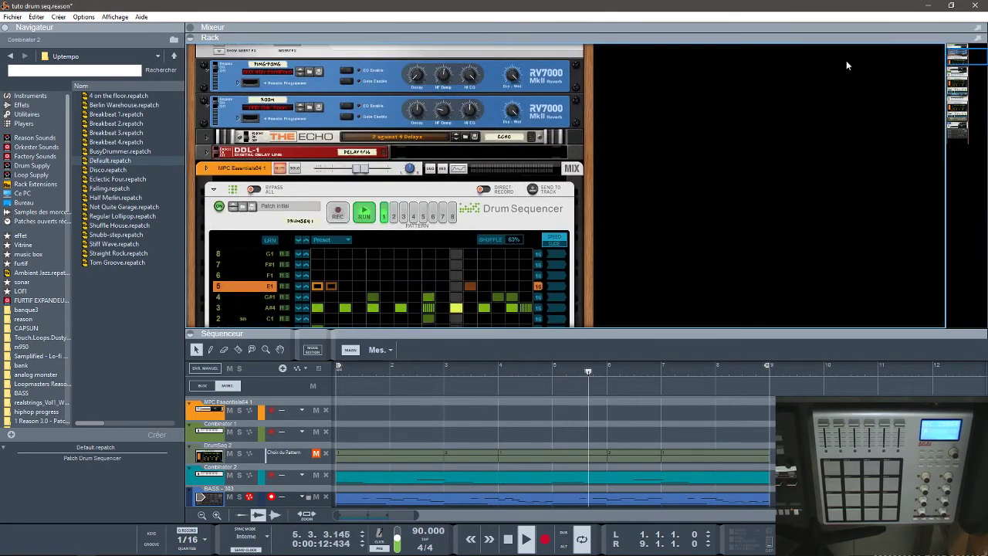
left_click(318, 172)
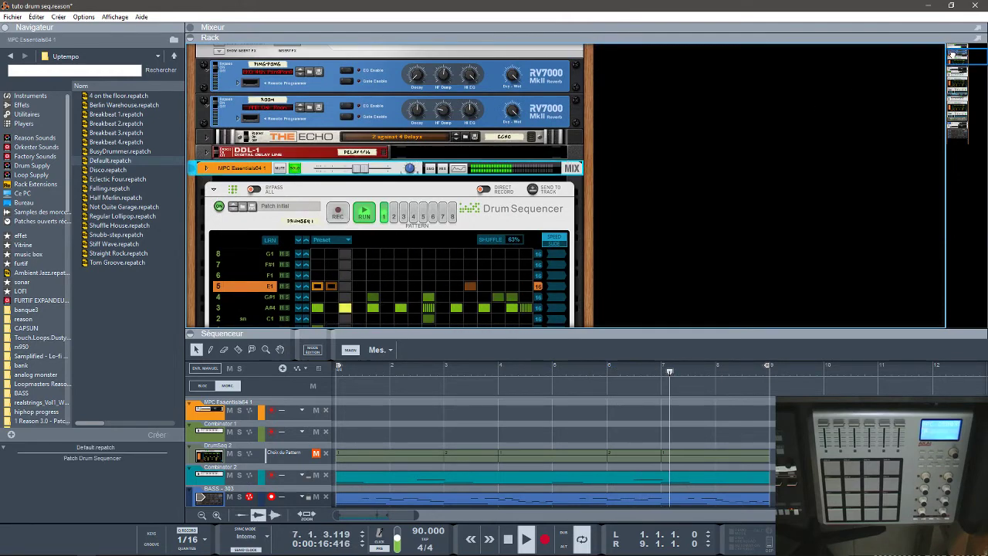
left_click_drag(955, 54, 954, 73)
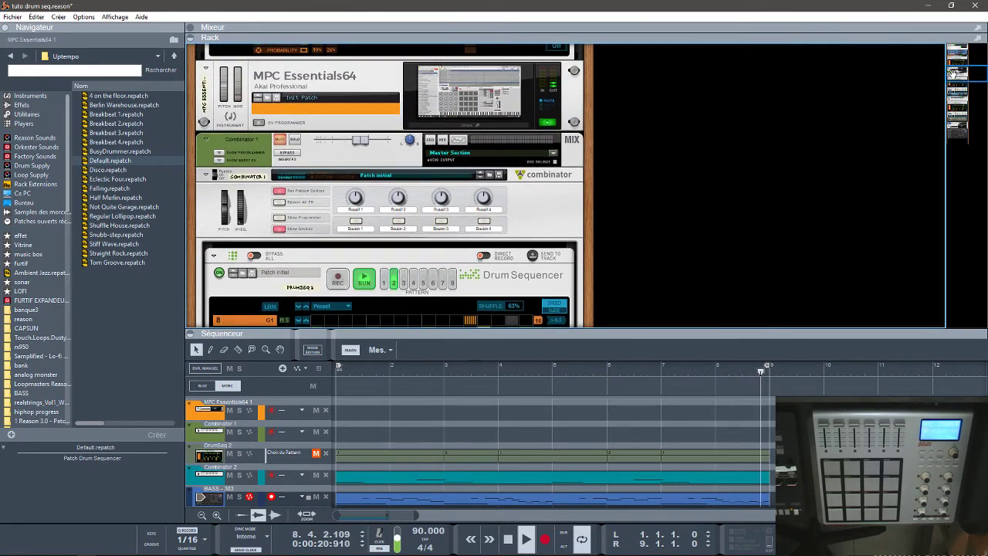
left_click(294, 141)
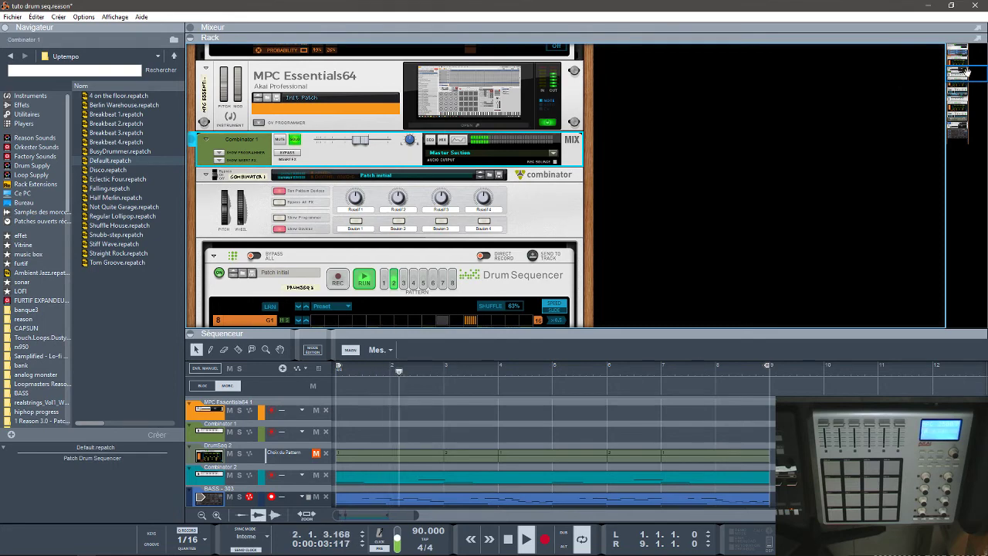
left_click_drag(966, 71, 966, 88)
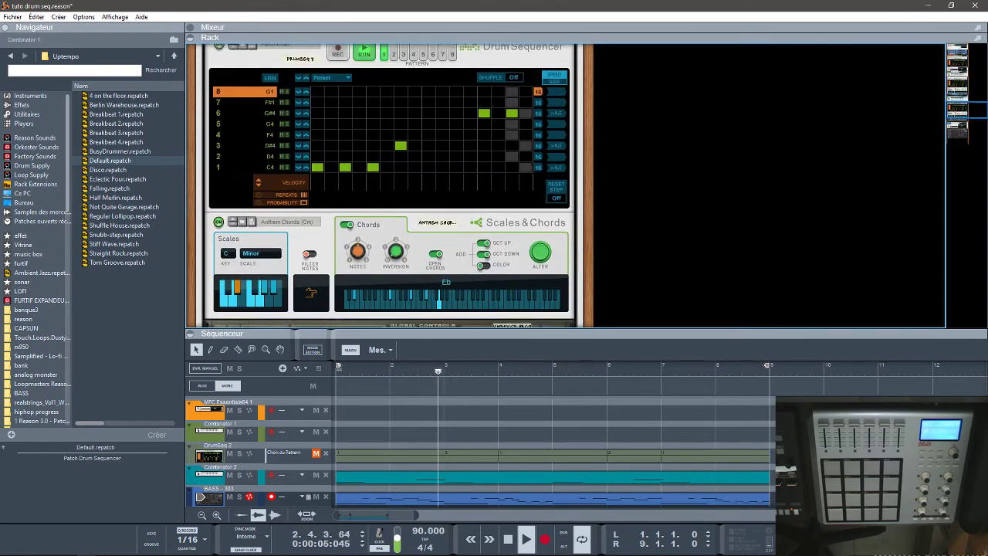
scroll(390, 186, "down", 7)
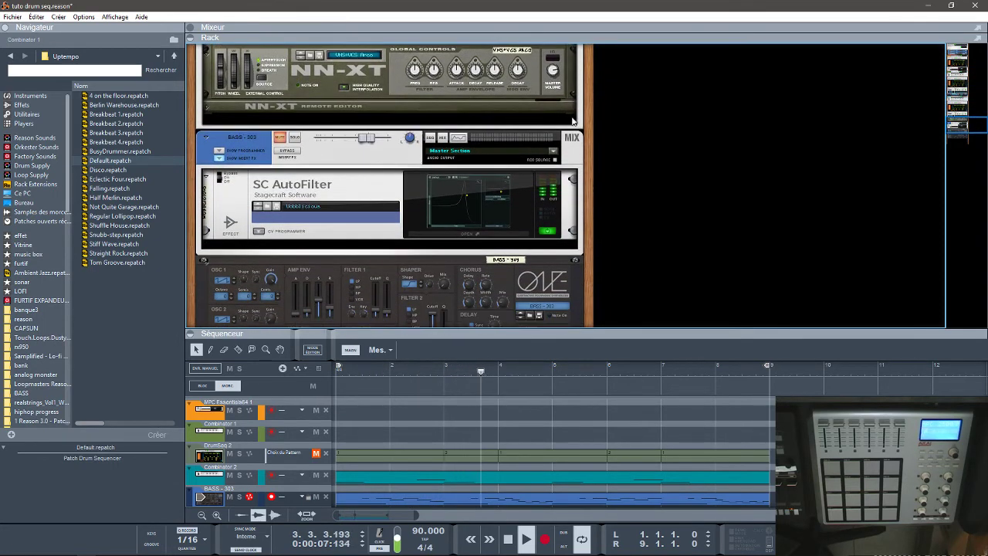
left_click(293, 139)
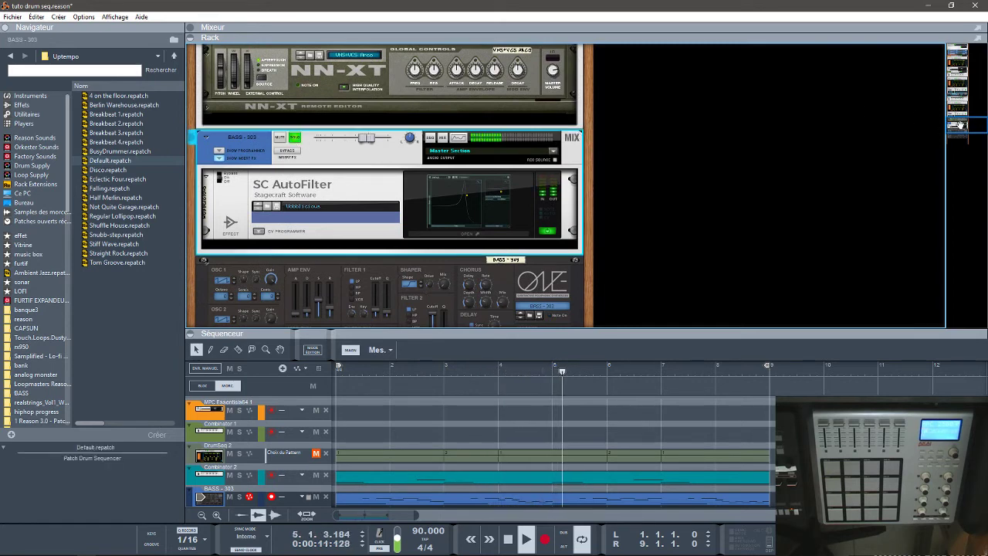
- Turn off all channel solos at once from the mixer's master section, with the mixer shown only for this
left_click(191, 29)
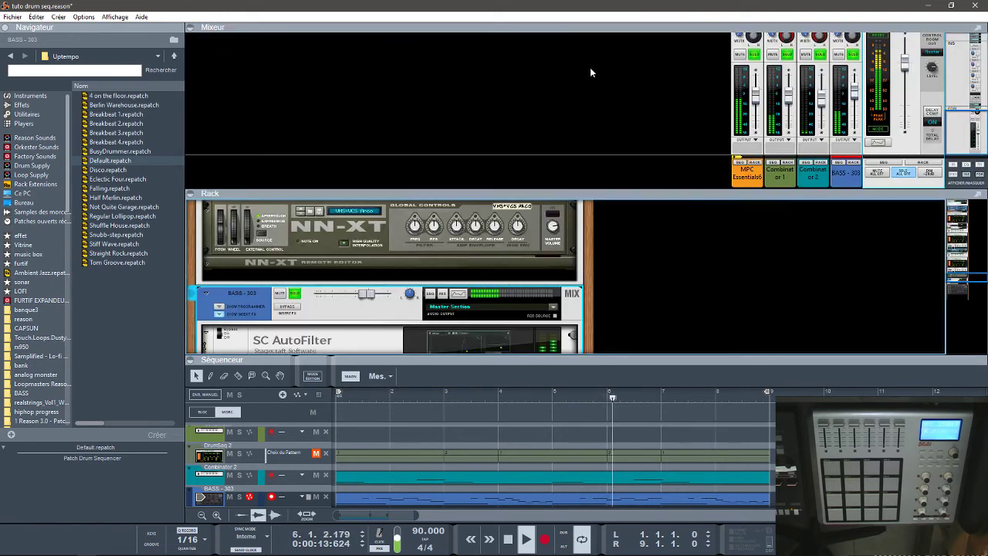
left_click(904, 175)
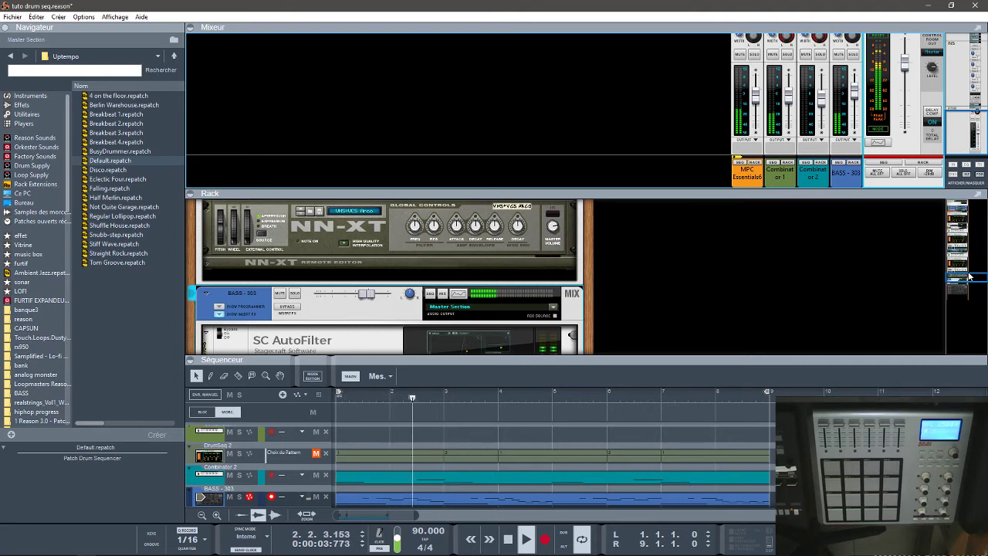
left_click_drag(970, 276, 972, 287)
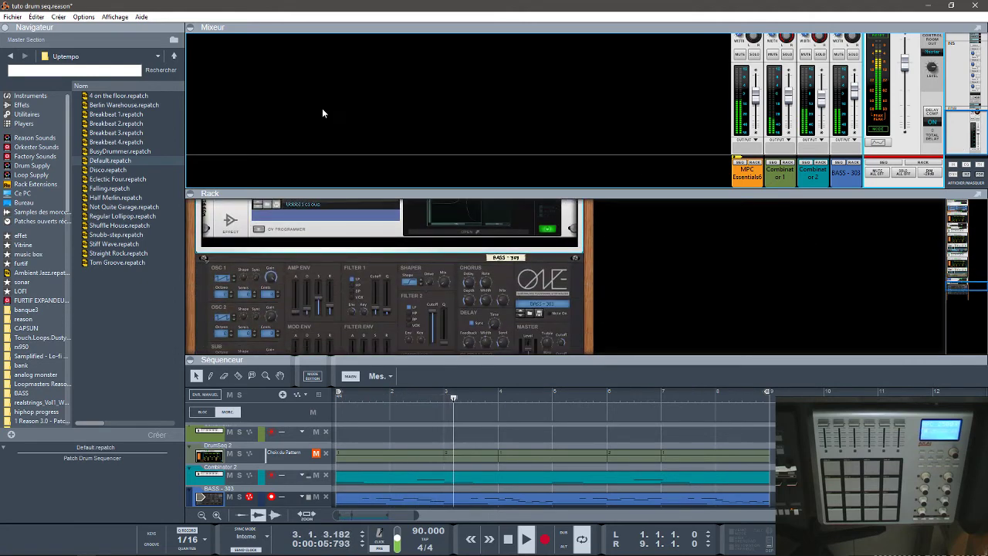
left_click(191, 28)
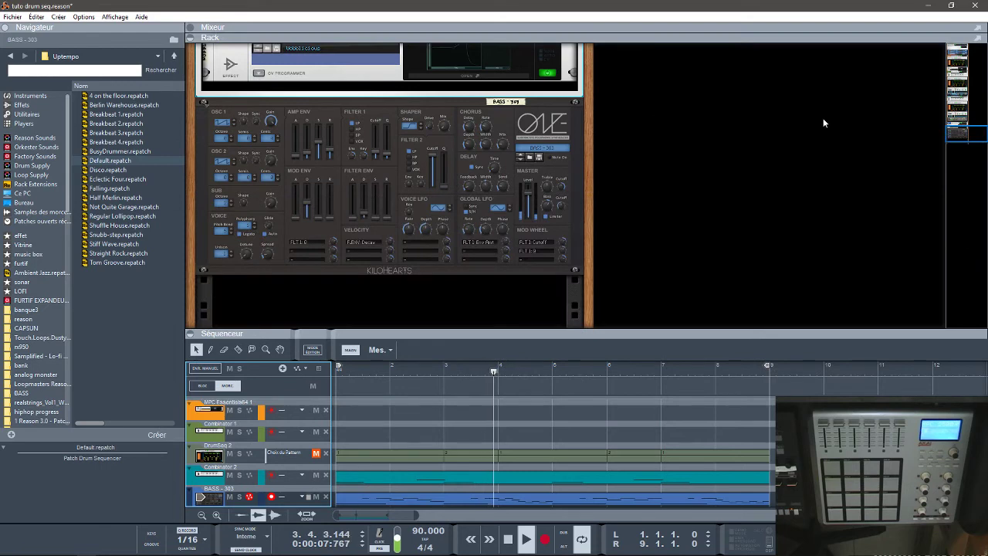
- Enlarge the rack to view the BASS - 303 devices, and solo Combinator 2 and Combinator 1 during playback
left_click_drag(952, 135, 957, 129)
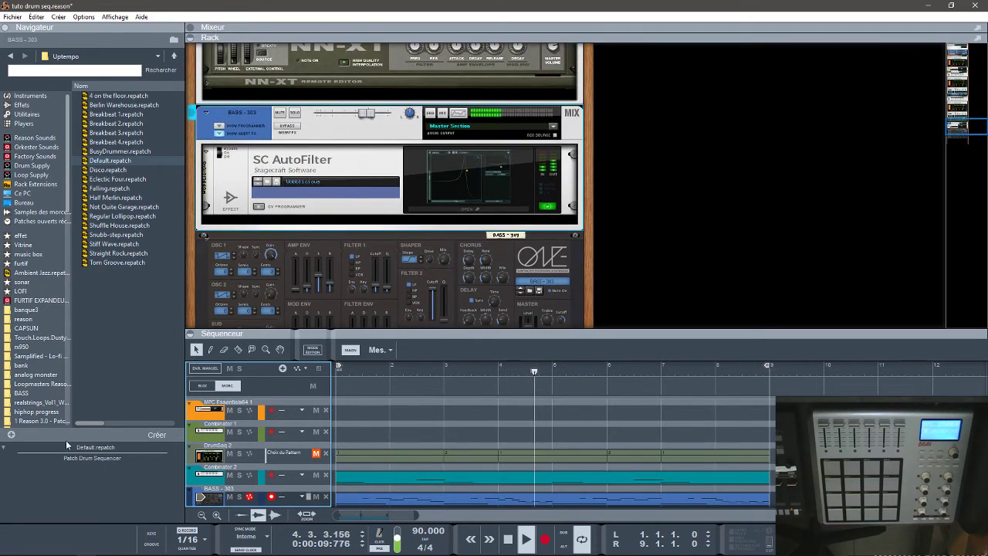
left_click(190, 334)
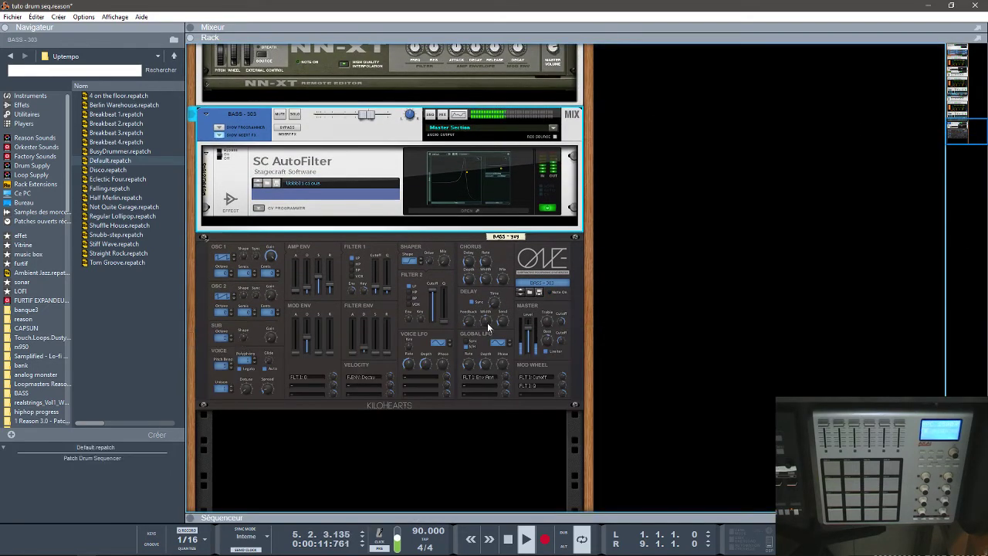
left_click_drag(970, 136, 956, 117)
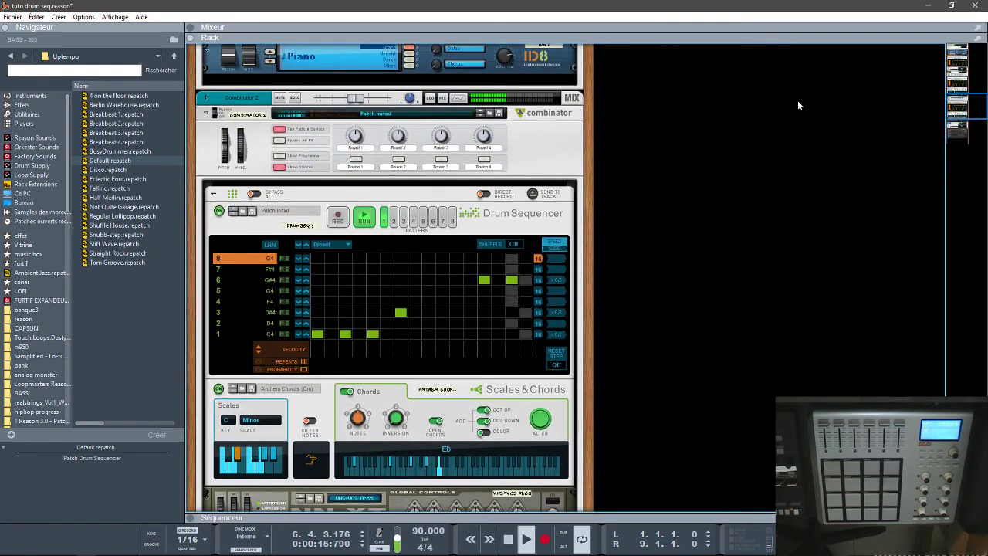
left_click(294, 98)
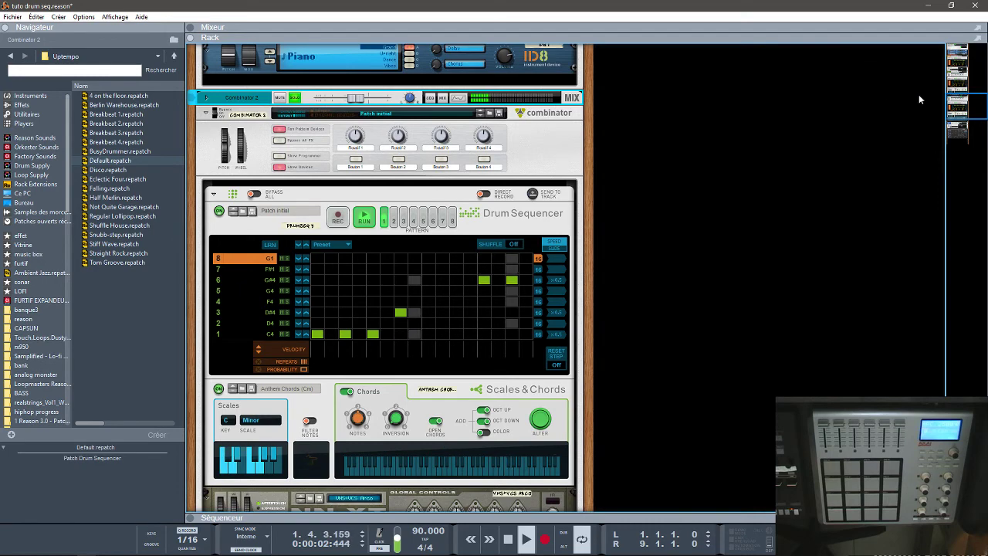
left_click(955, 100)
left_click_drag(956, 100, 938, 86)
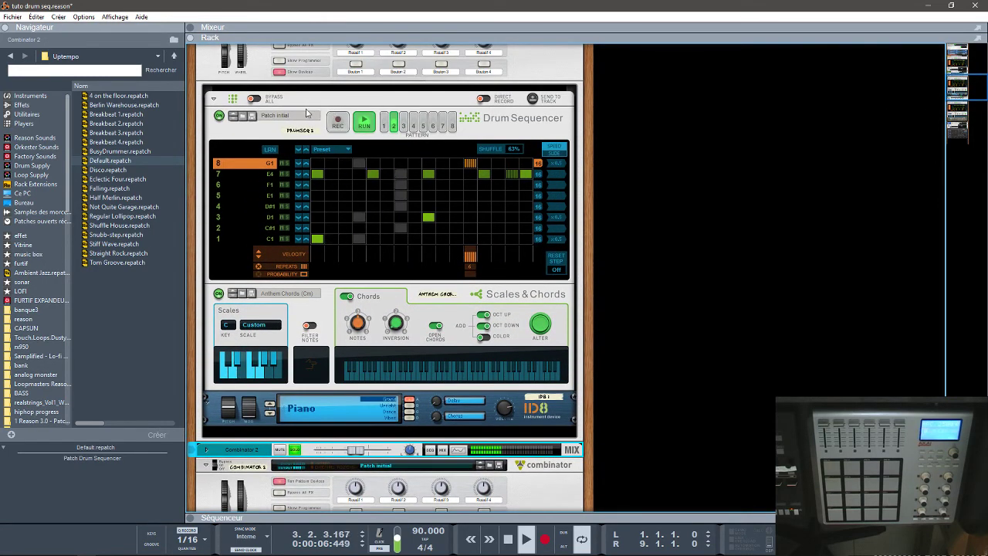
left_click_drag(970, 75, 957, 68)
left_click(295, 163)
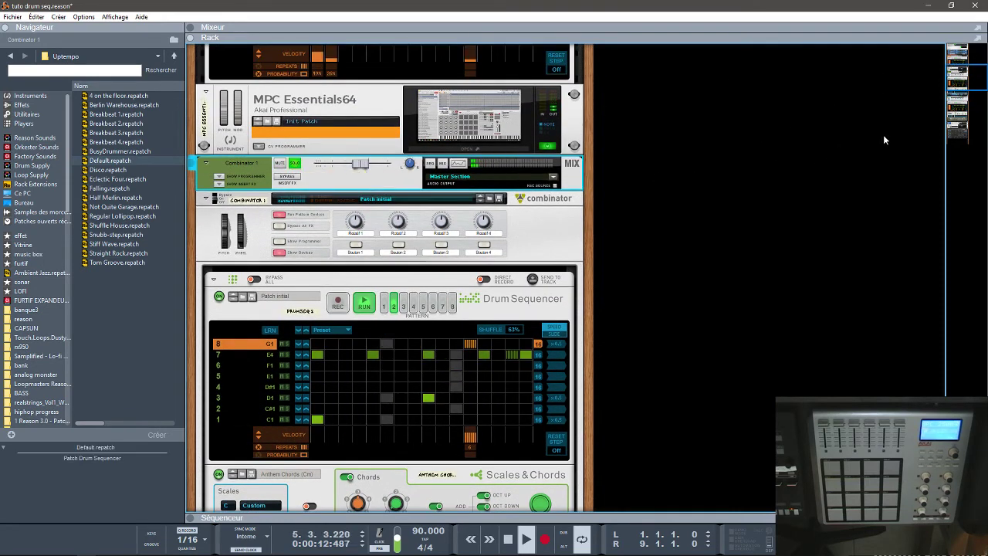
- Solo MPC Essentials64 alongside the combinators and switch Combinator 1's Drum Sequencer to pattern 1 during playback
left_click_drag(951, 114, 950, 67)
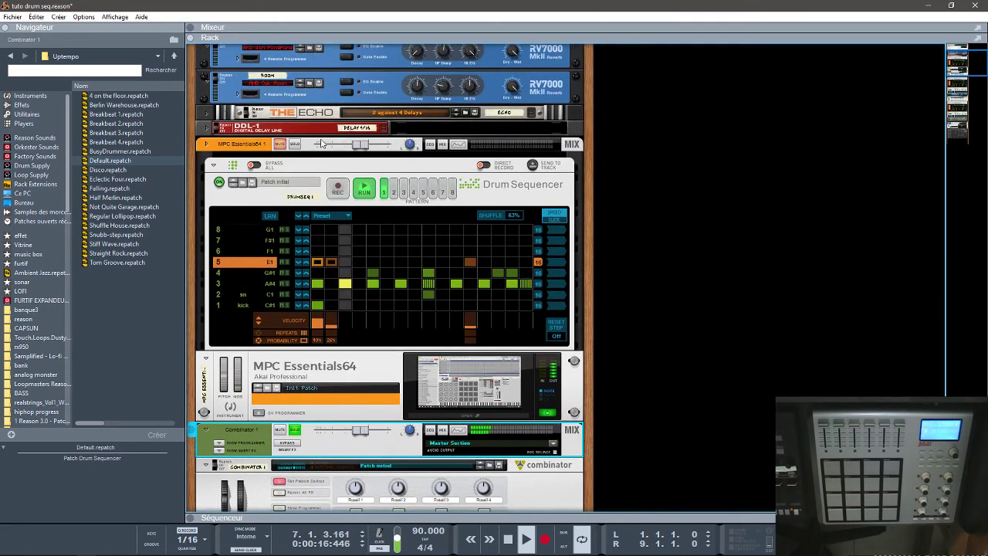
left_click(293, 145)
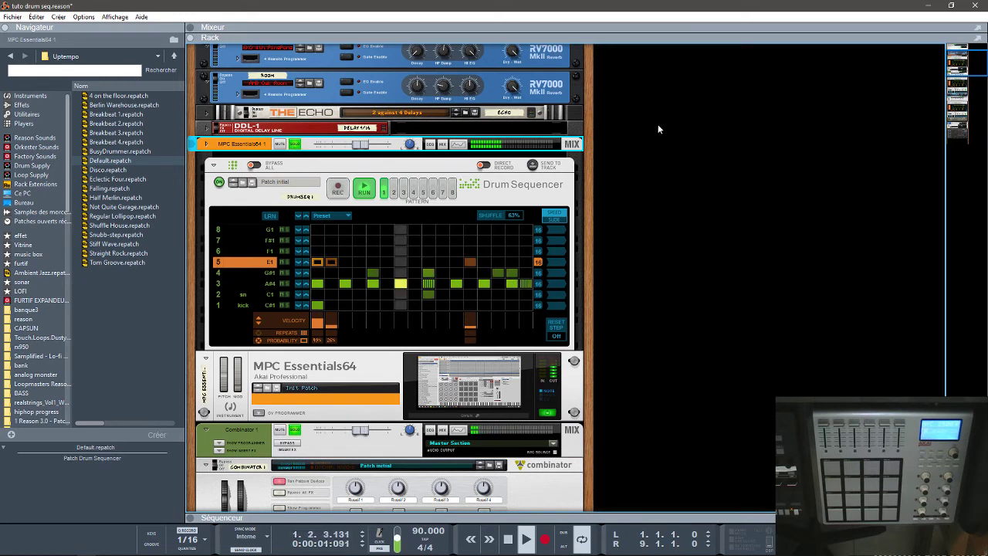
left_click_drag(945, 73, 968, 91)
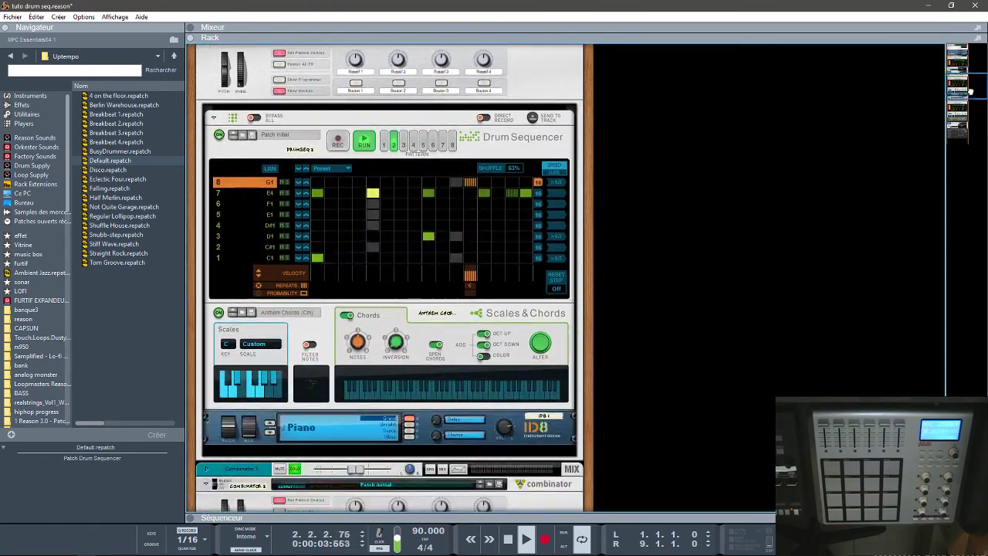
left_click(384, 145)
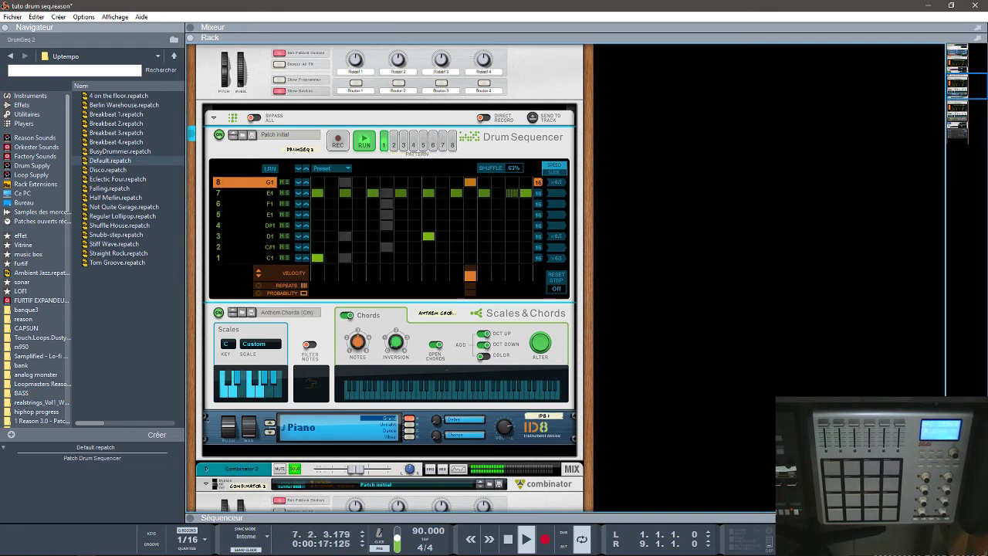
- Show the mixer above the rack and turn off all channel solos at once from the master section
left_click_drag(950, 85, 950, 76)
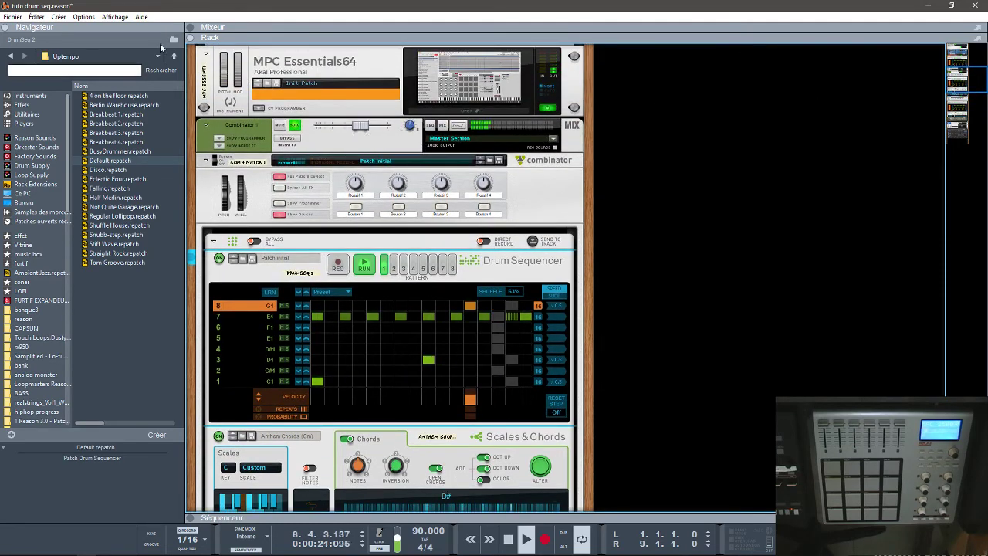
left_click(191, 28)
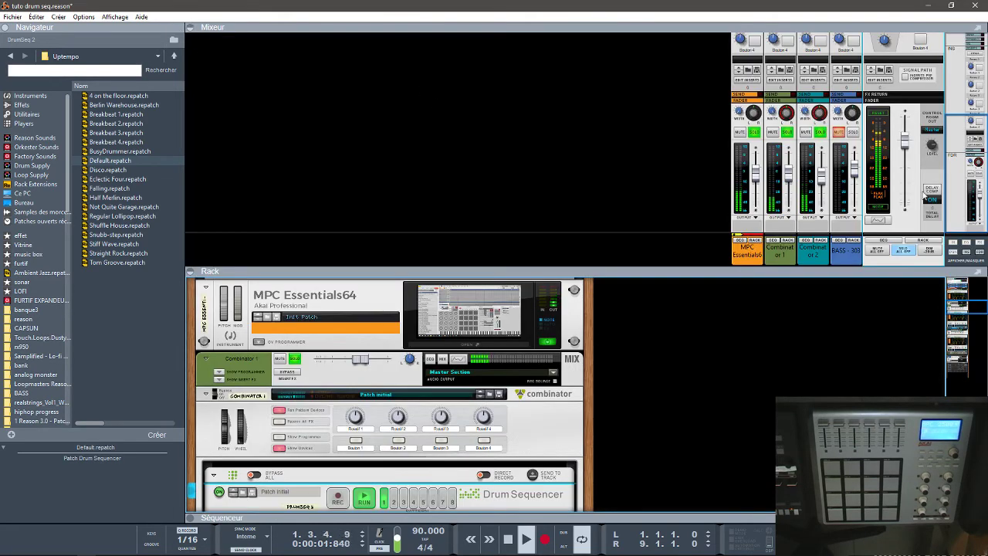
left_click(899, 251)
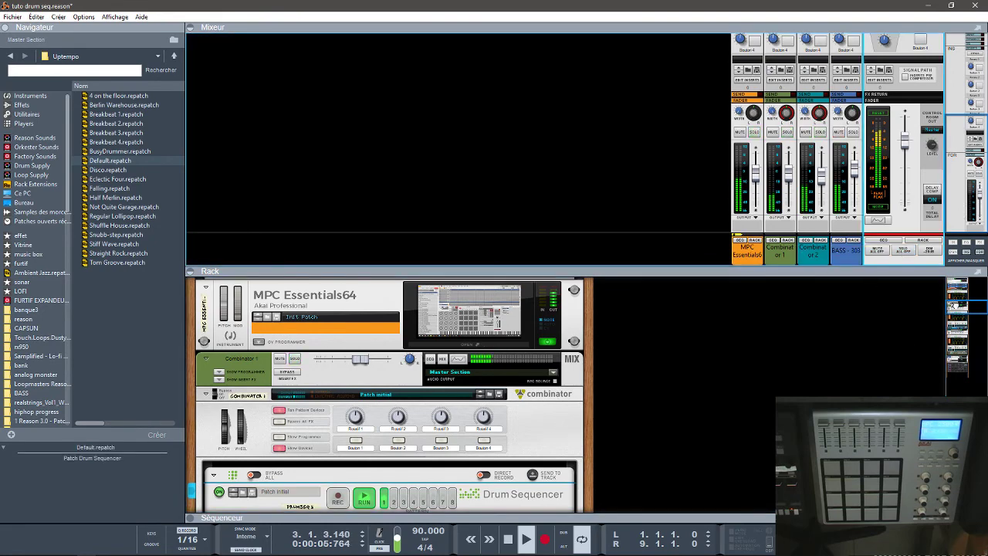
- Solo Combinator 1 and alternate its Drum Sequencer between patterns 2 and 1 during playback, ending on pattern 2
mouse_move(953, 306)
left_mouse_down()
mouse_move(963, 332)
mouse_move(953, 310)
left_mouse_up()
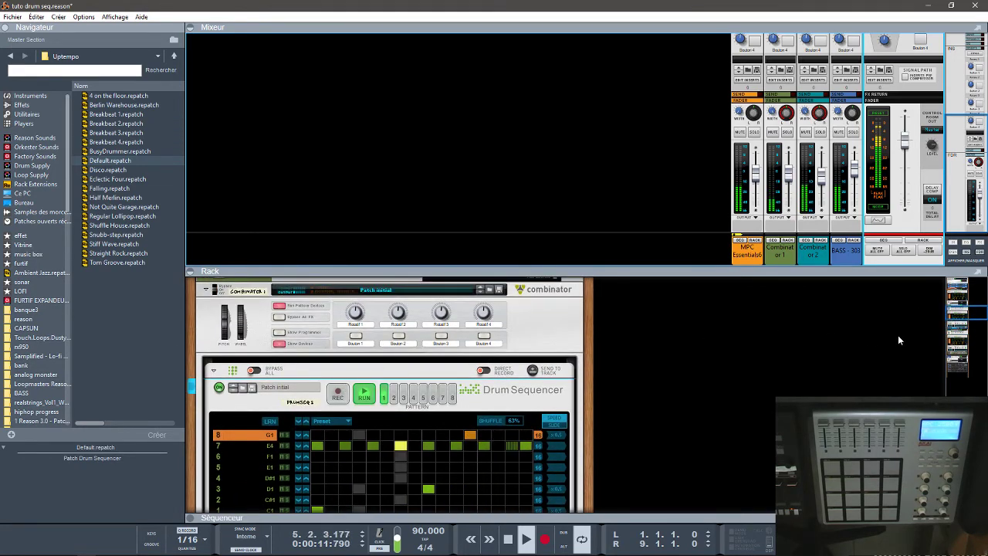
scroll(864, 324, "up", 2)
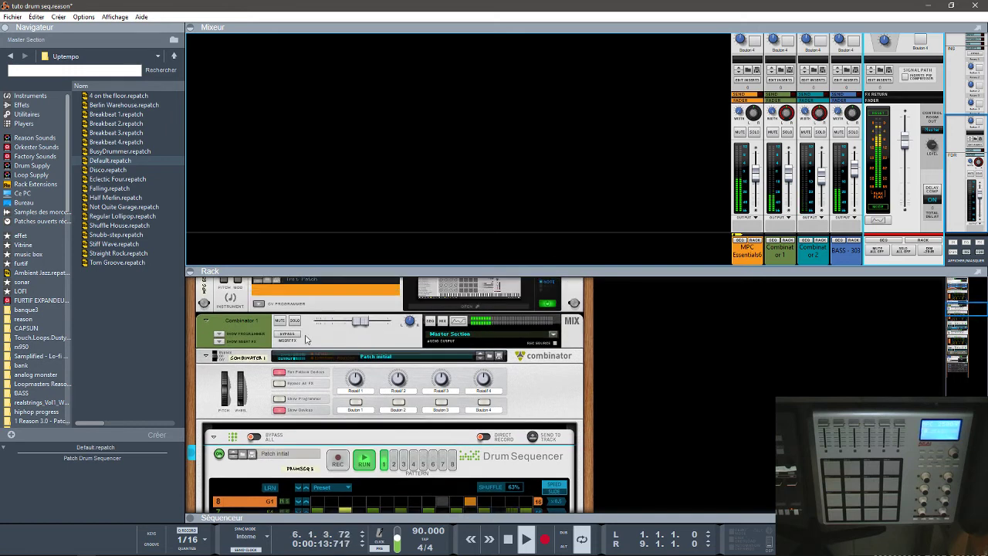
left_click(294, 321)
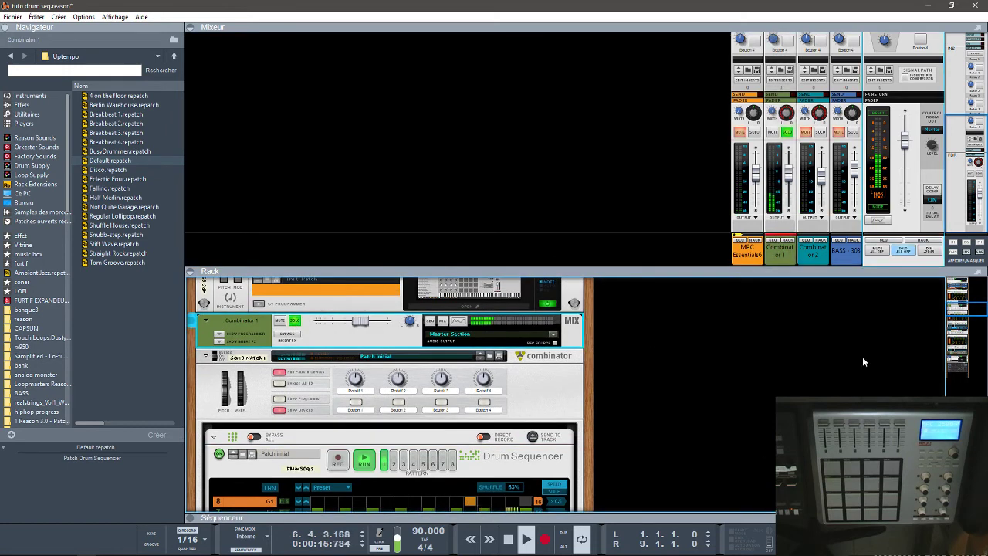
scroll(595, 357, "down", 4)
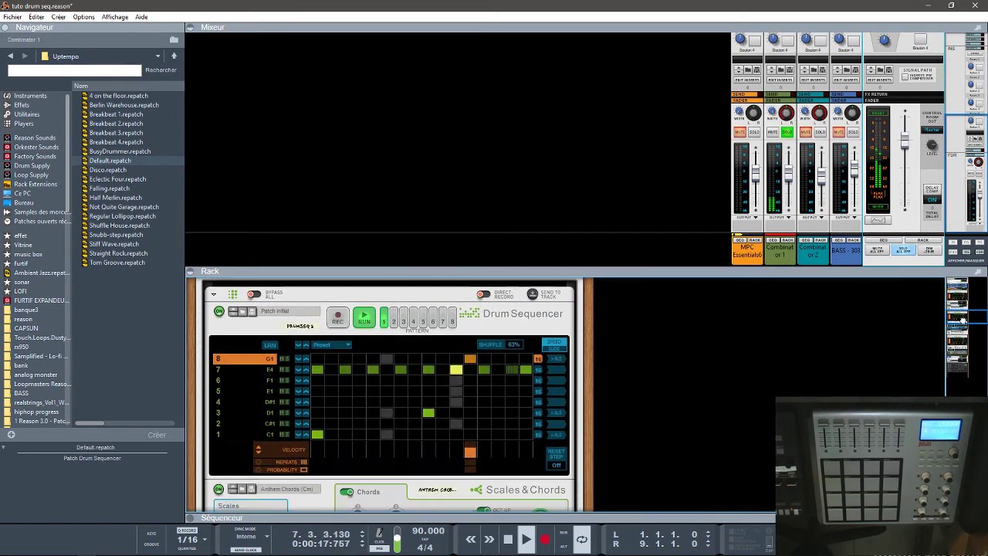
left_click(393, 321)
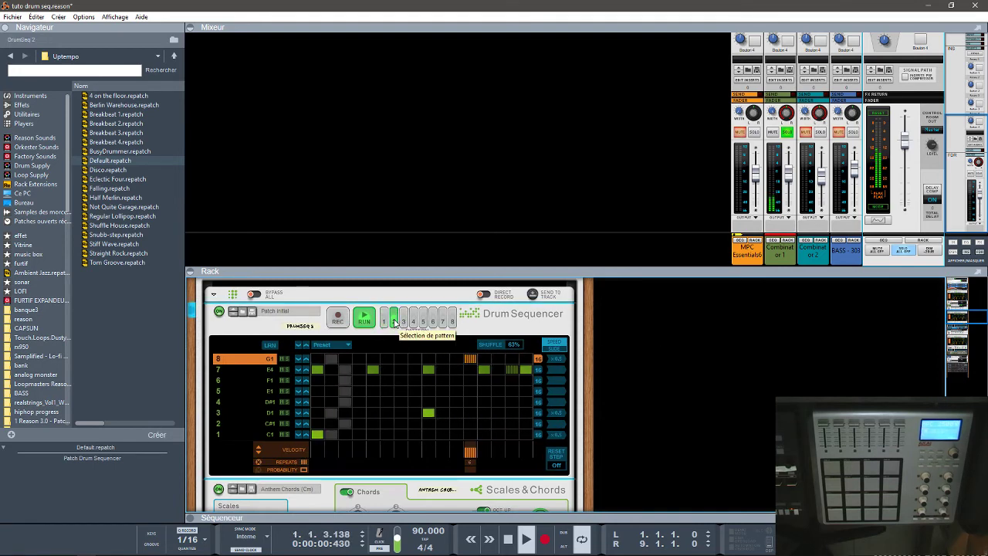
left_click(383, 322)
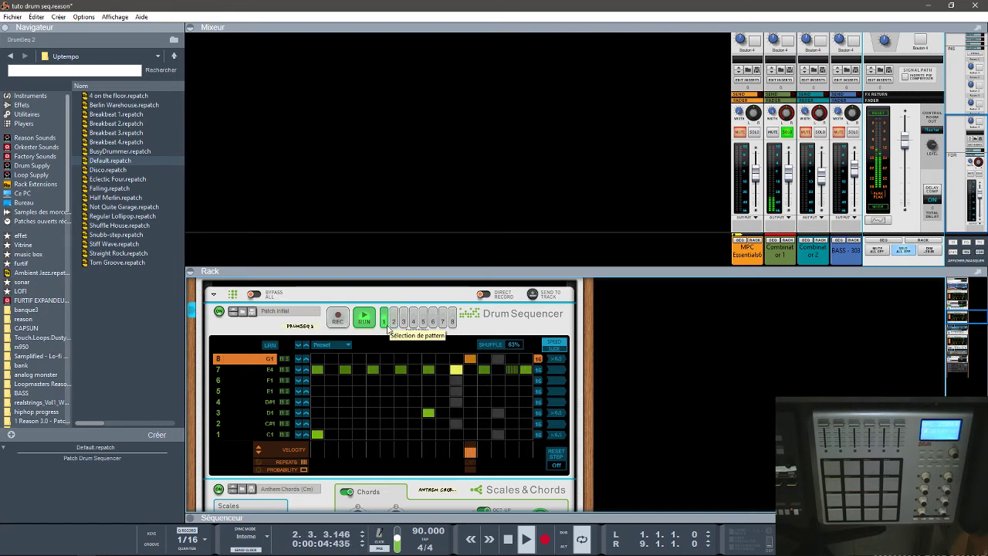
left_click(394, 321)
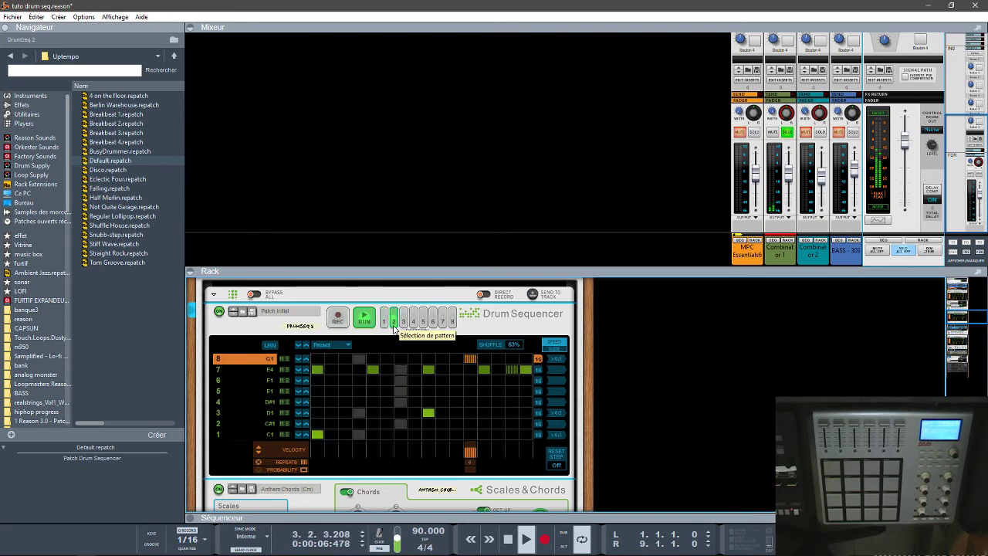
- Turn off Combinator 1's solo in the mixer, and hide the mixer and rack so that only the song sequencer is shown
left_click(190, 28)
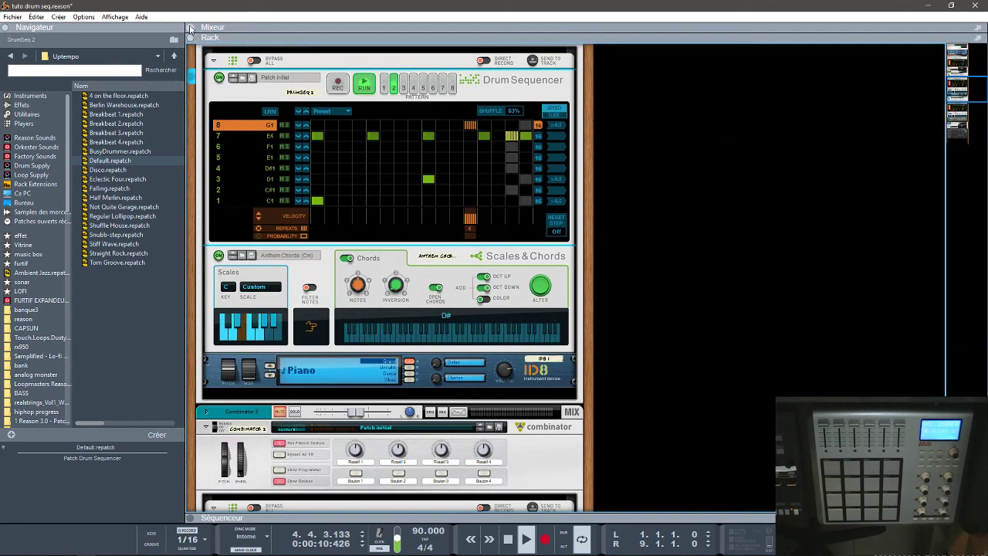
left_click(190, 28)
left_click(787, 132)
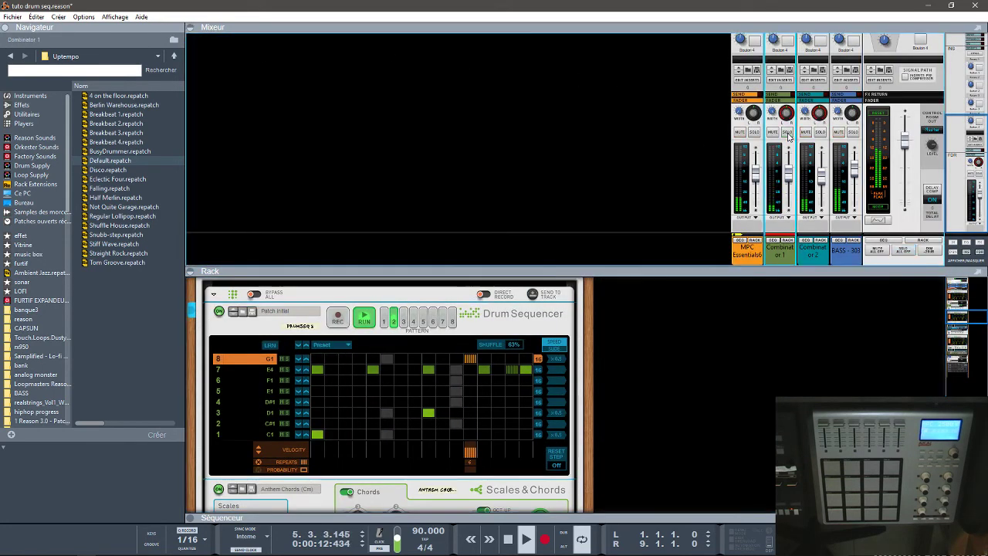
left_click(191, 30)
left_click(193, 37)
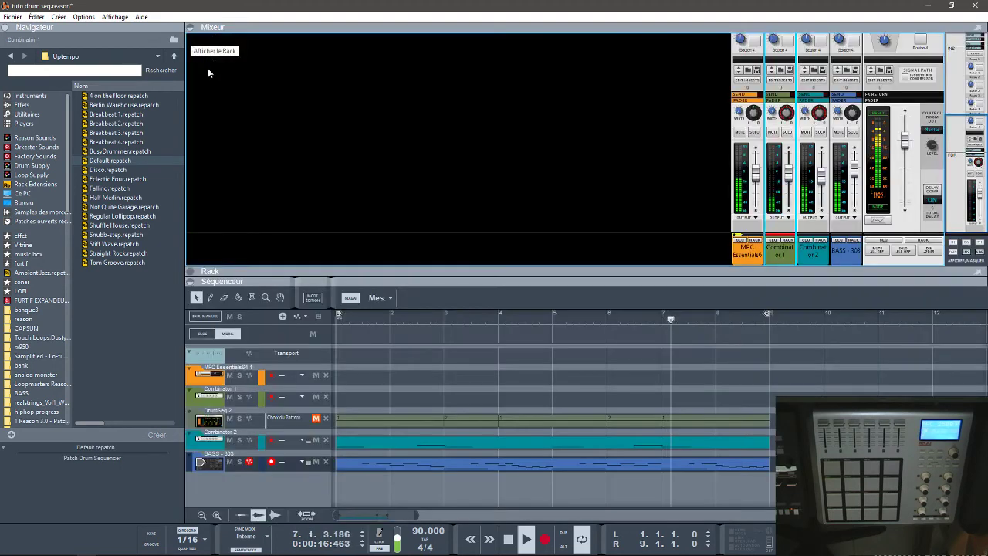
left_click(192, 29)
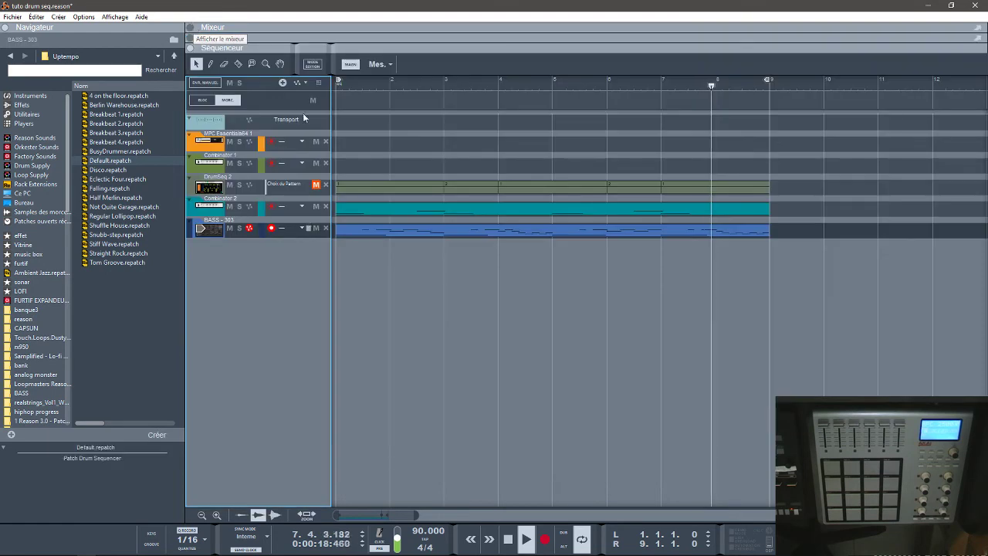
- Stop playback, return to the start of the song and play the full arrangement with its pattern automation
key("space")
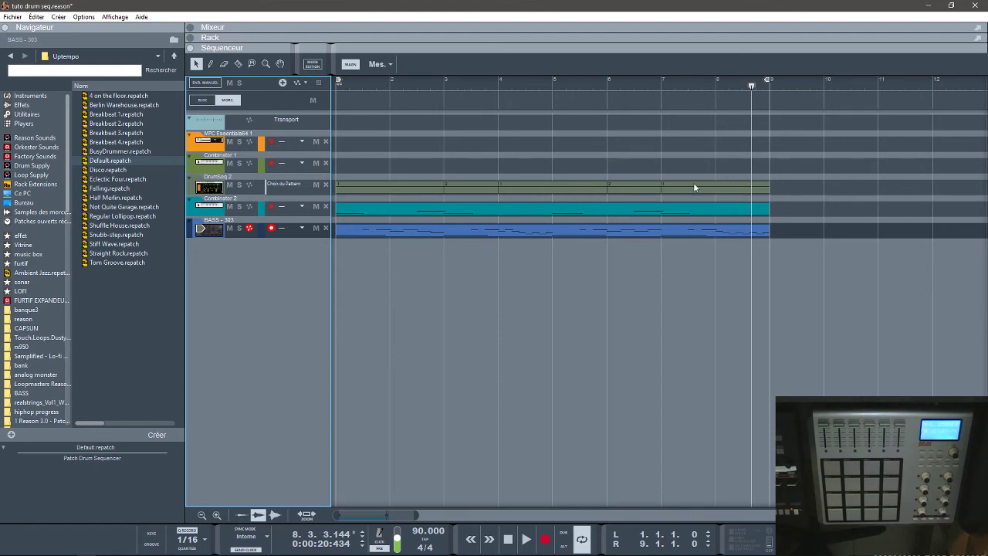
key("shift+Return")
key("space")
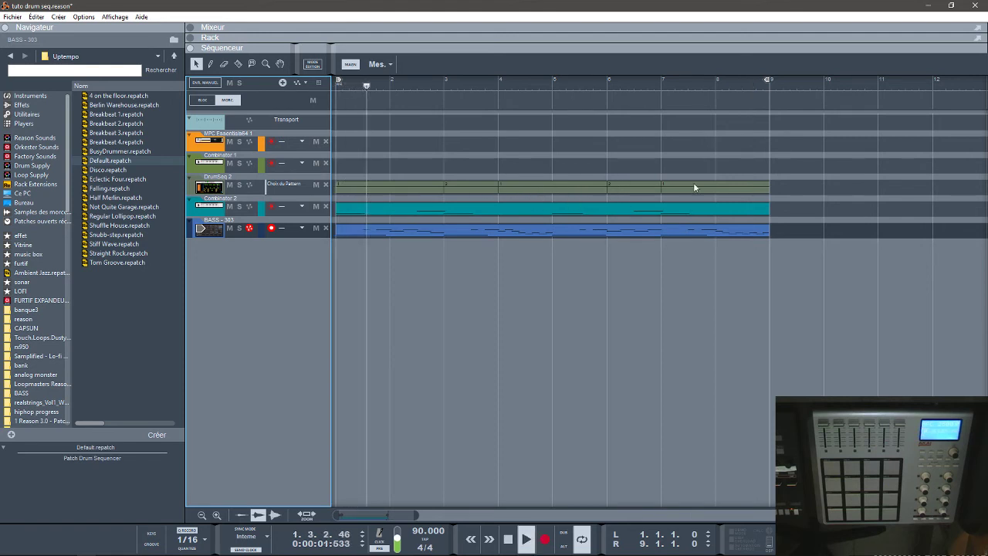
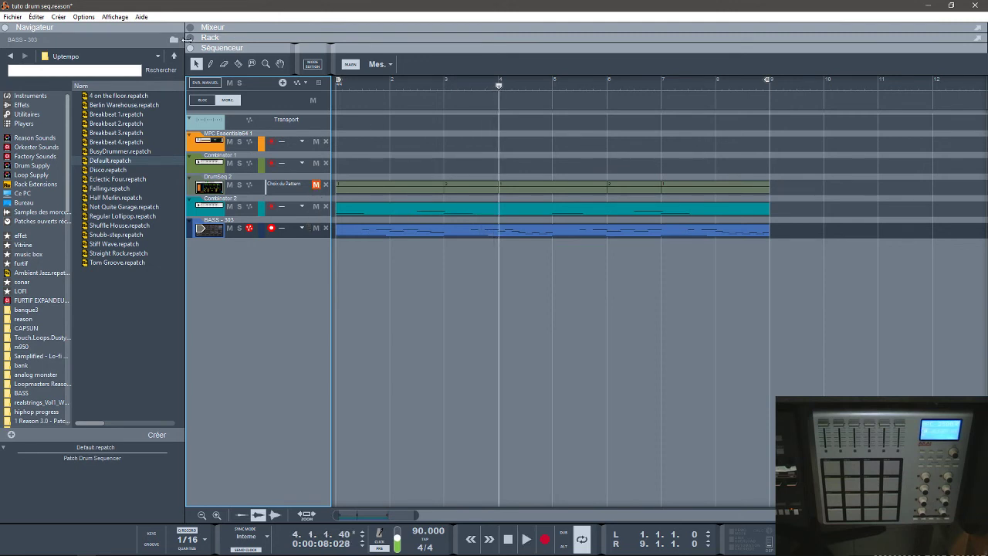
- Show the rack full size and examine the rear wiring of Combinator 1's Drum Sequencer and Scales & Chords, ending on the front view
left_click(189, 39)
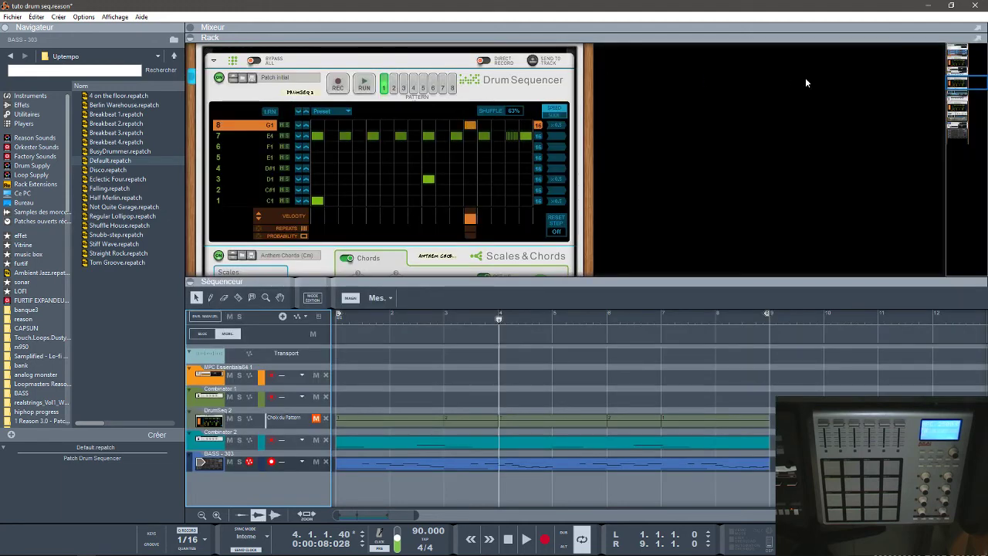
left_click_drag(961, 81, 960, 90)
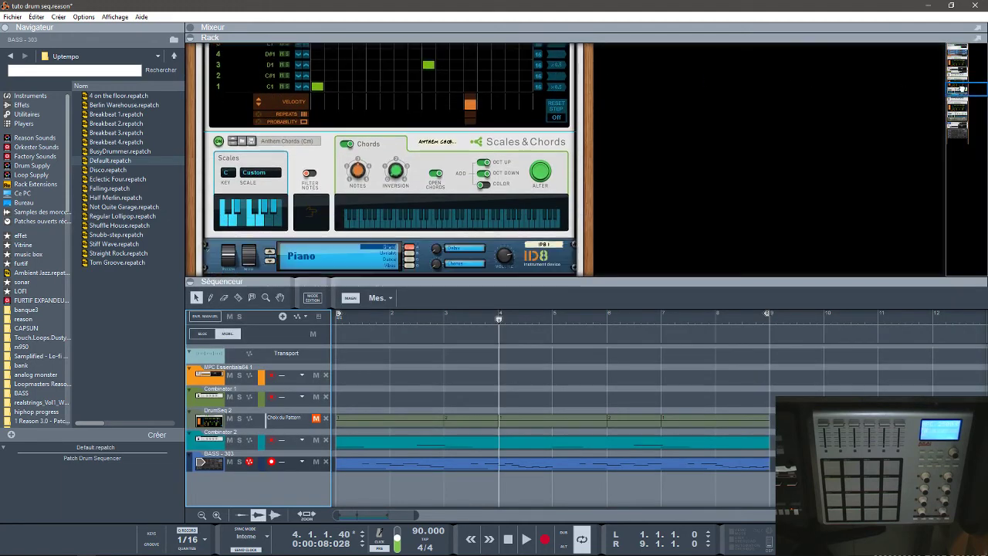
left_click(193, 283)
key("Tab")
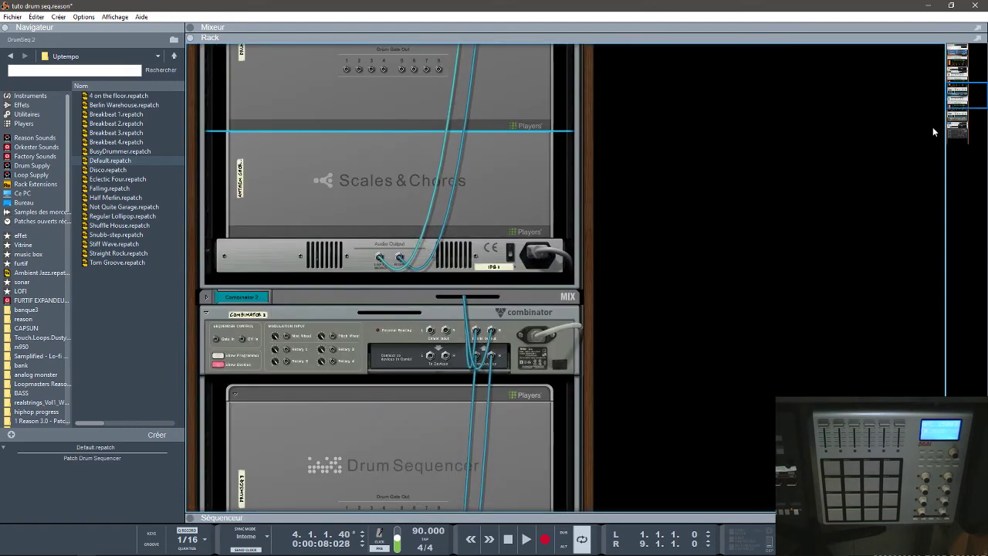
left_click_drag(957, 99, 956, 90)
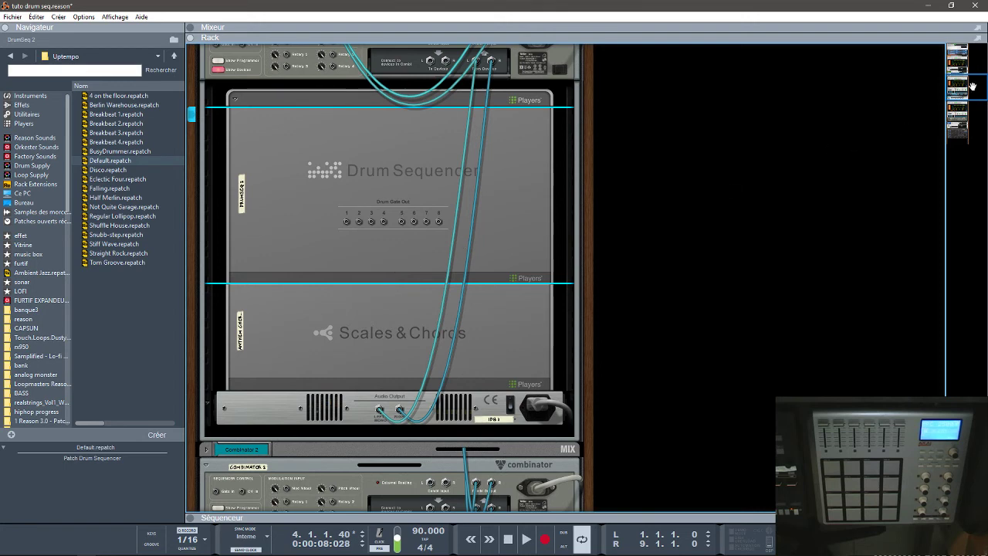
mouse_move(970, 85)
left_mouse_down()
mouse_move(980, 125)
mouse_move(977, 80)
left_mouse_up()
key("Tab")
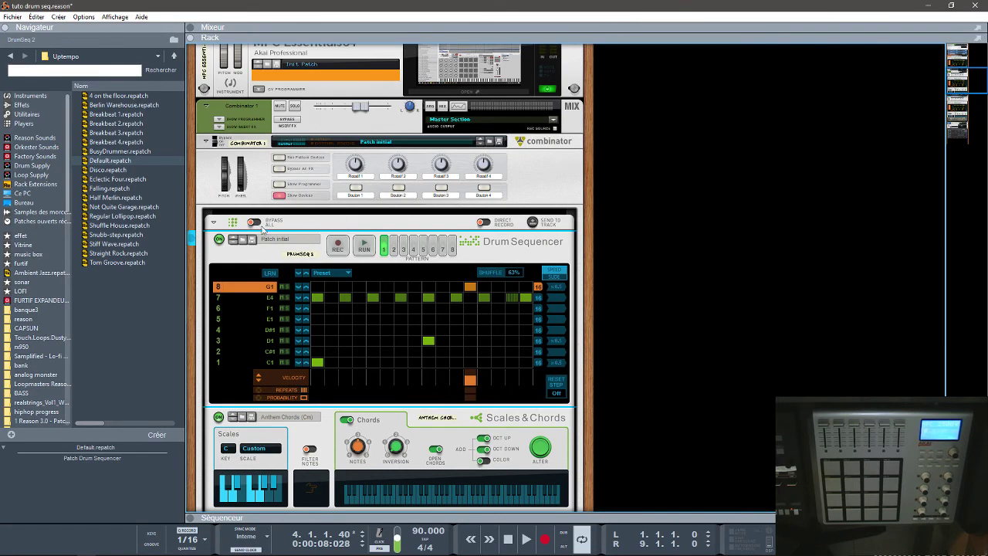
- Browse the Drum Sequencer patches among the Rack Extensions, expanding the -Combi Patches, Complex and -Minidrums folders, with the rack's empty end in view
left_click_drag(959, 90, 974, 176)
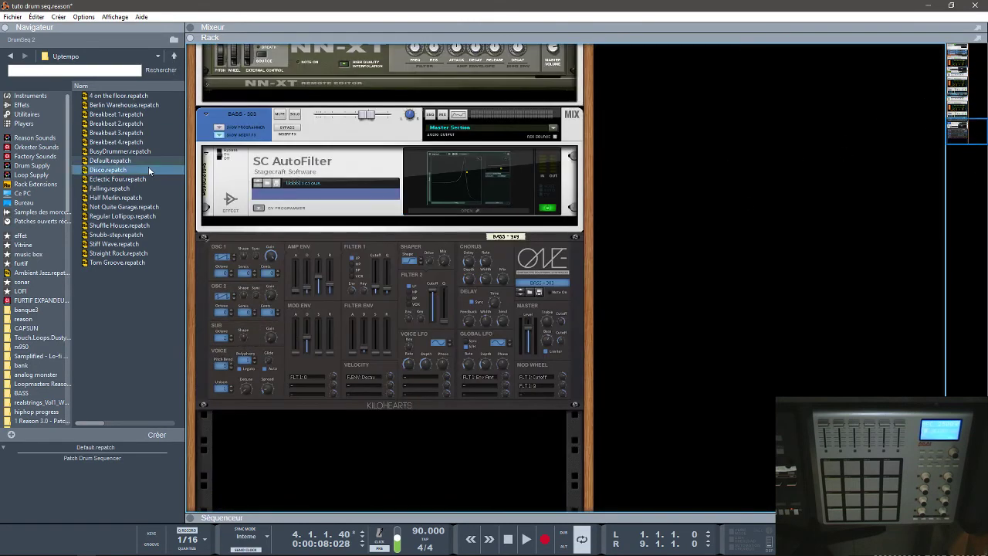
left_click(35, 184)
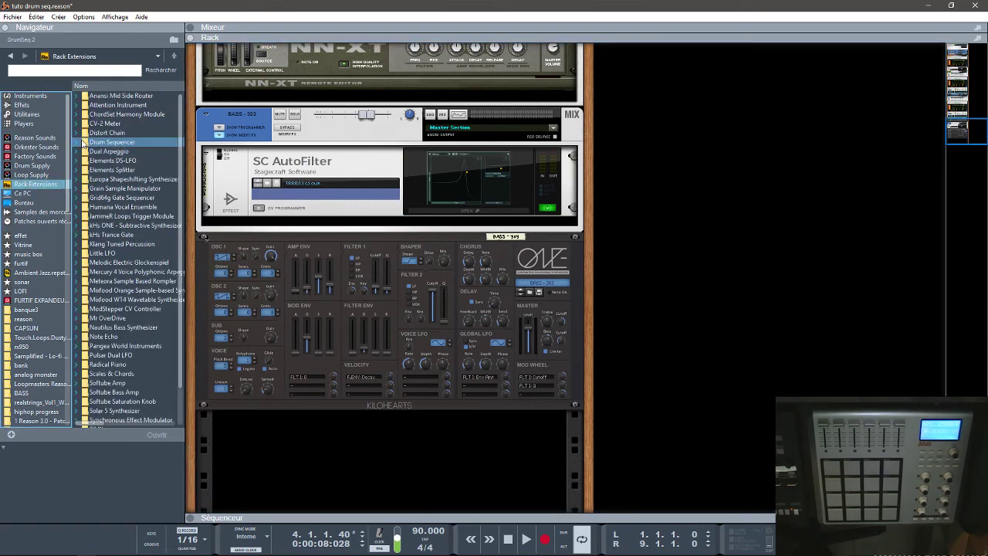
left_click(83, 142)
left_click(77, 142)
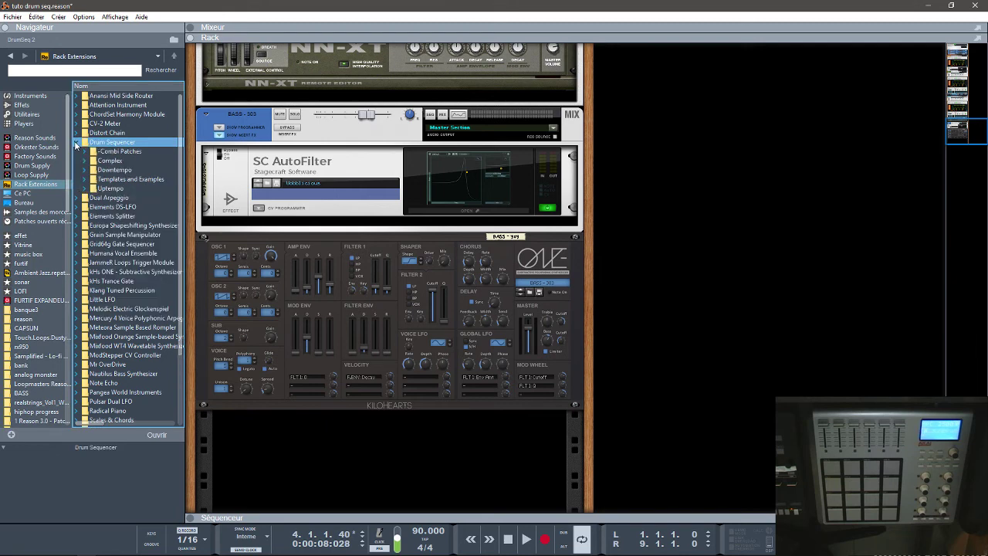
left_click(86, 152)
left_click(86, 152)
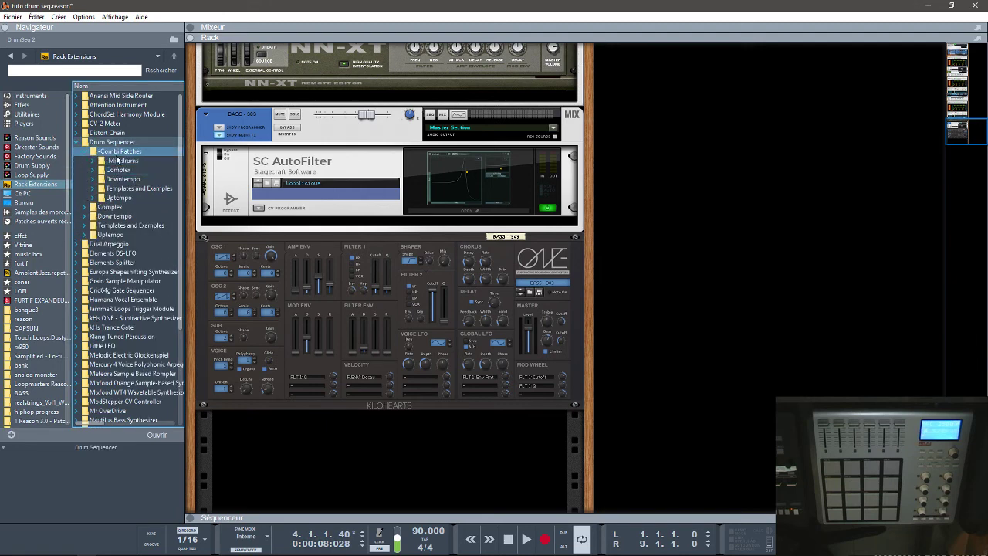
left_click(85, 208)
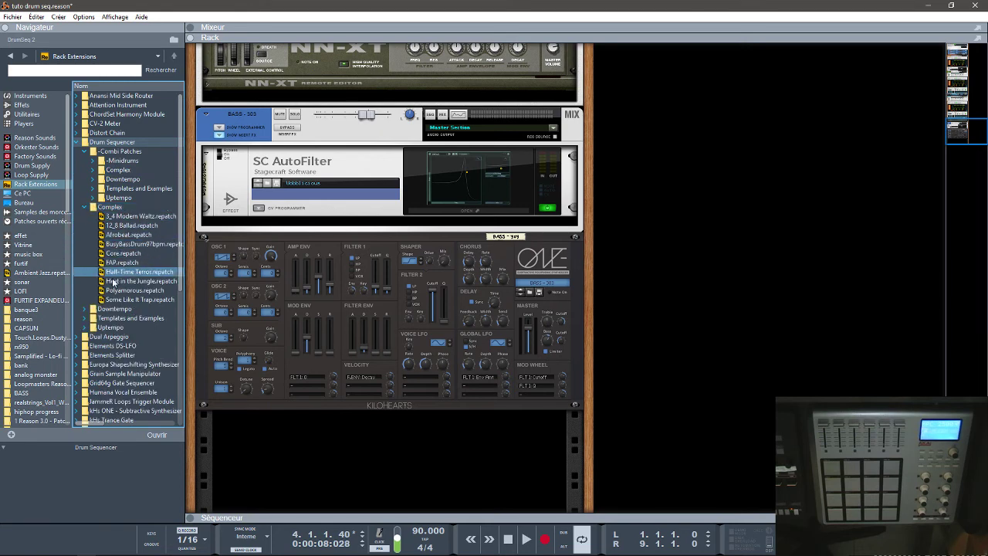
left_click(90, 162)
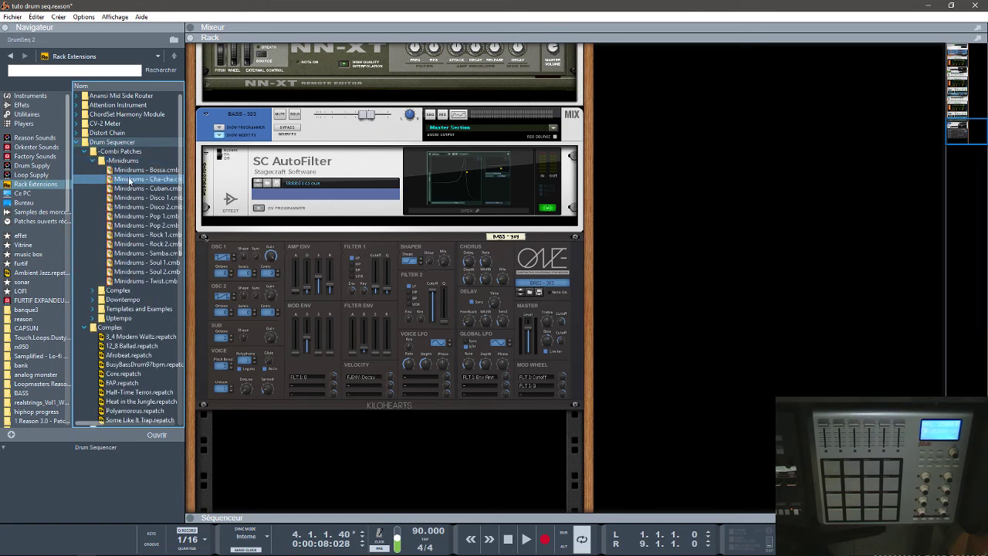
- Add the Minidrums - Bossa combinator patch below the BASS - 303 devices and show its contained devices down to Kong and Scream 4
left_click_drag(145, 169, 354, 438)
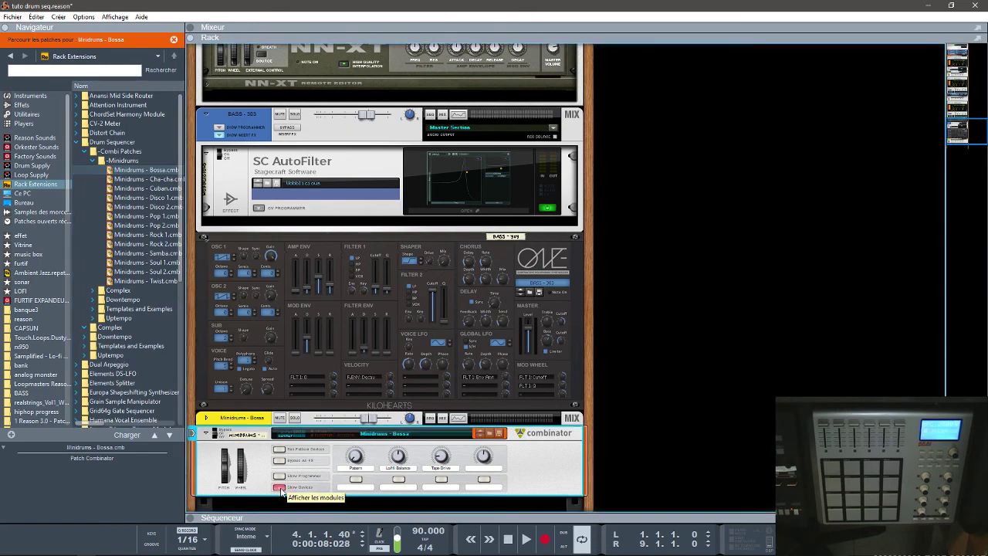
left_click(284, 486)
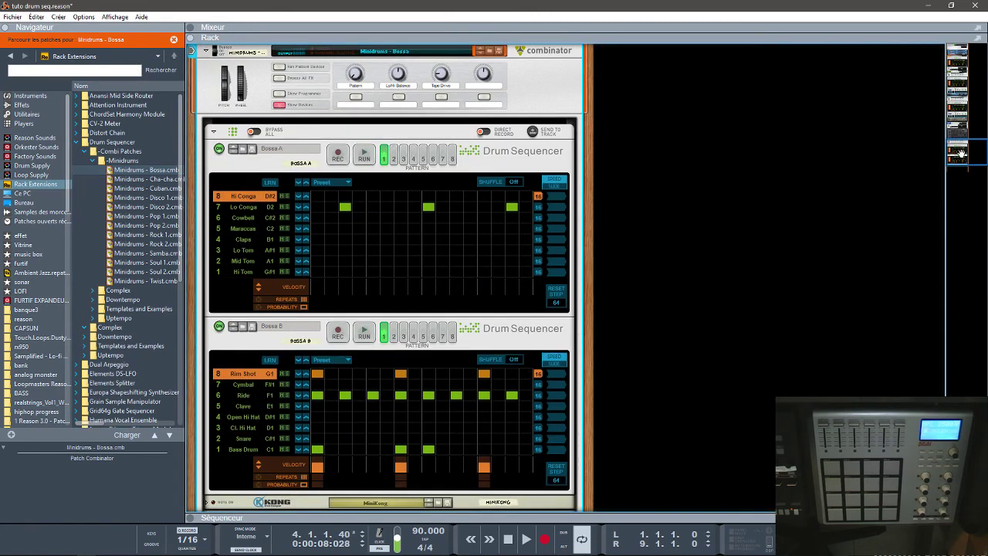
left_click_drag(960, 154, 962, 166)
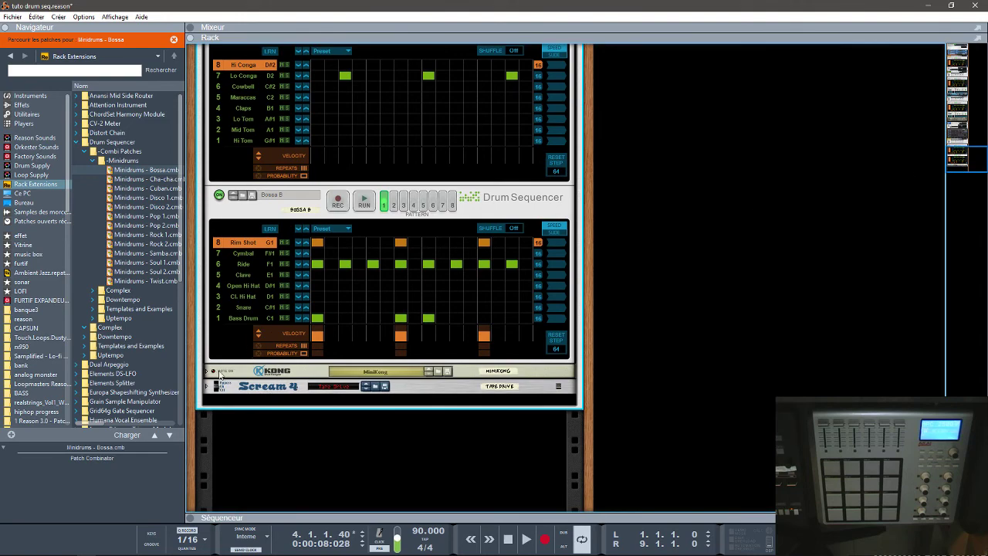
- Unfold Kong inside the Minidrums - Bossa combinator, solo the combinator's mix channel during playback and view its contained devices
left_click(206, 371)
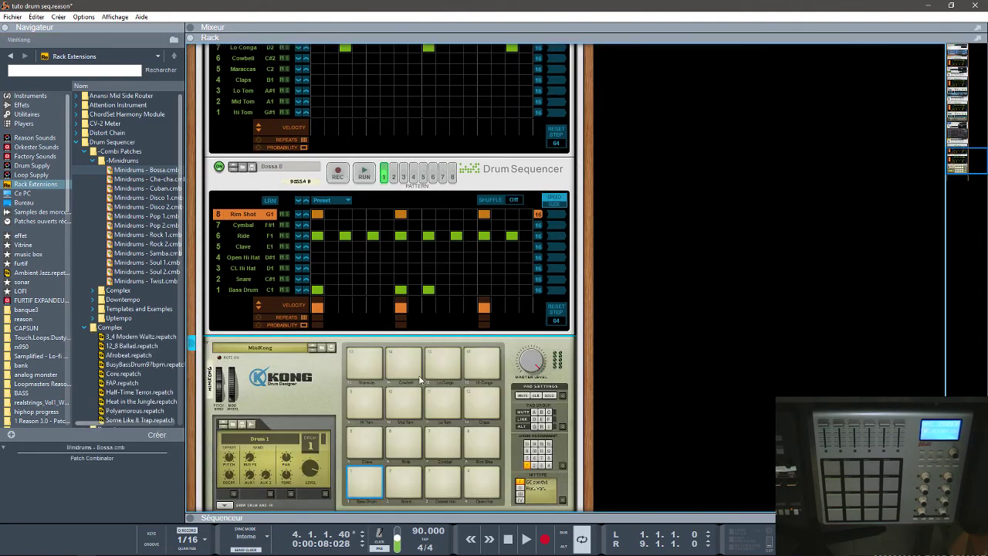
left_click(957, 147)
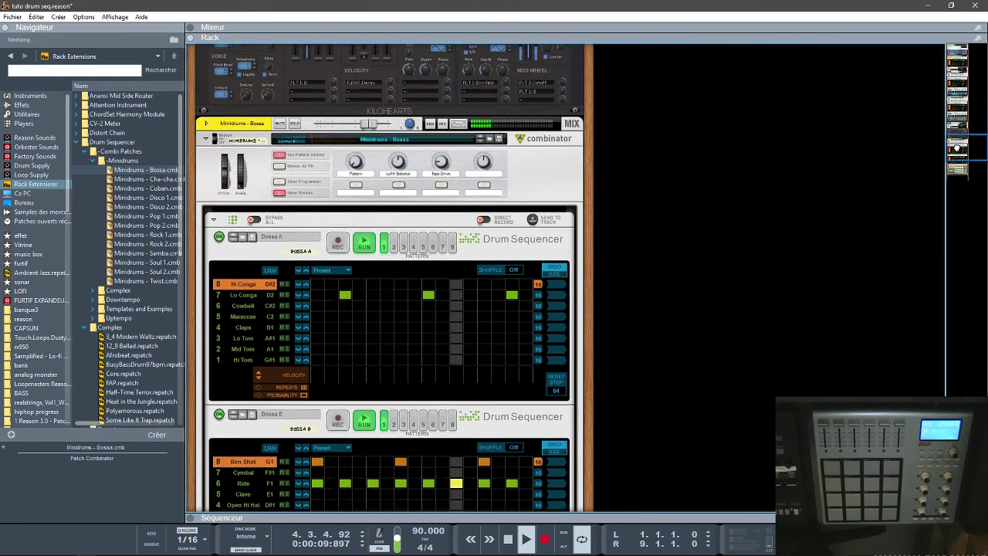
left_click_drag(957, 147, 957, 142)
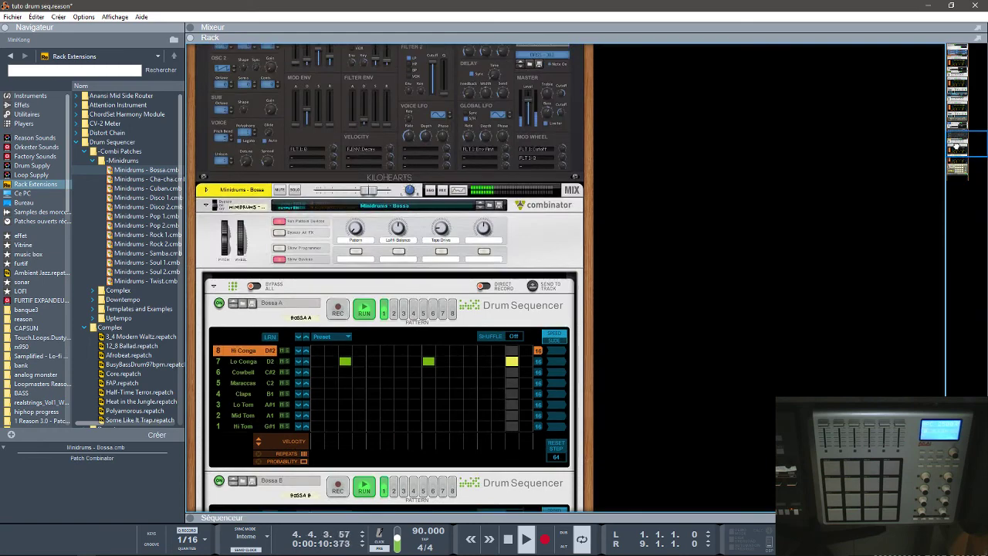
left_click(295, 191)
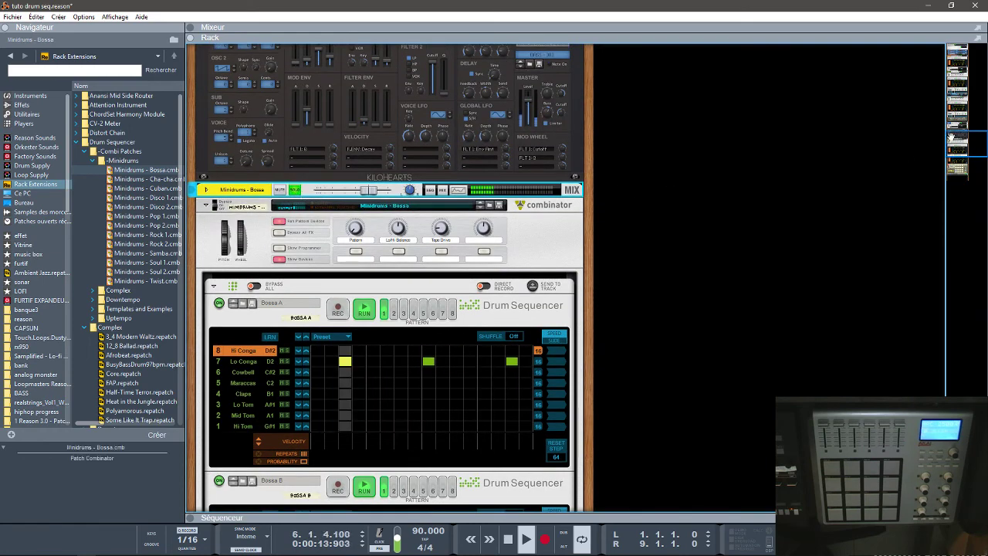
left_click_drag(951, 137, 880, 162)
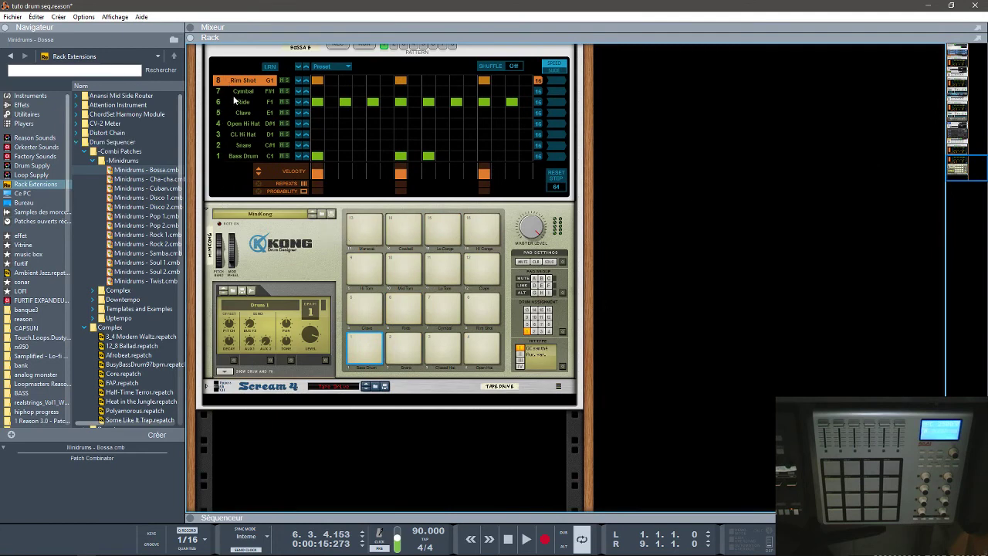
mouse_move(964, 158)
left_mouse_down()
mouse_move(963, 148)
mouse_move(964, 165)
left_mouse_up()
mouse_move(963, 167)
left_mouse_down()
mouse_move(959, 149)
mouse_move(957, 158)
left_mouse_up()
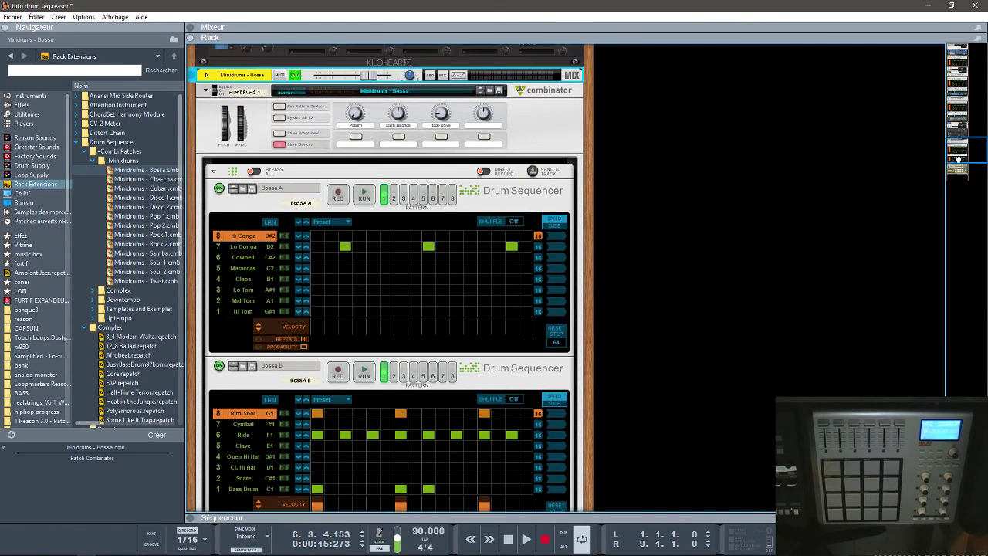
- Browse the remaining -Combi Patches, expanding the Complex, Downtempo and Templates and Examples folders
left_click(154, 264)
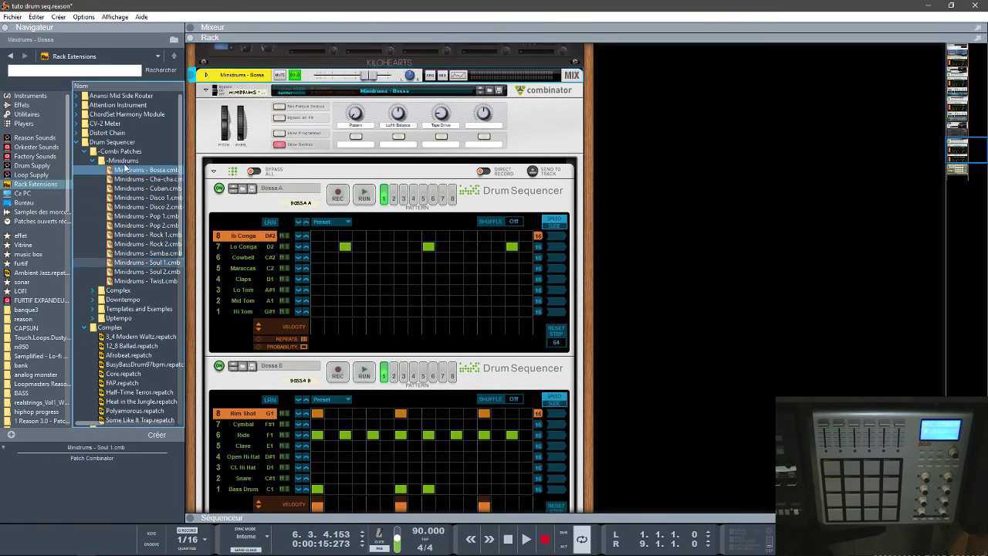
left_click(93, 294)
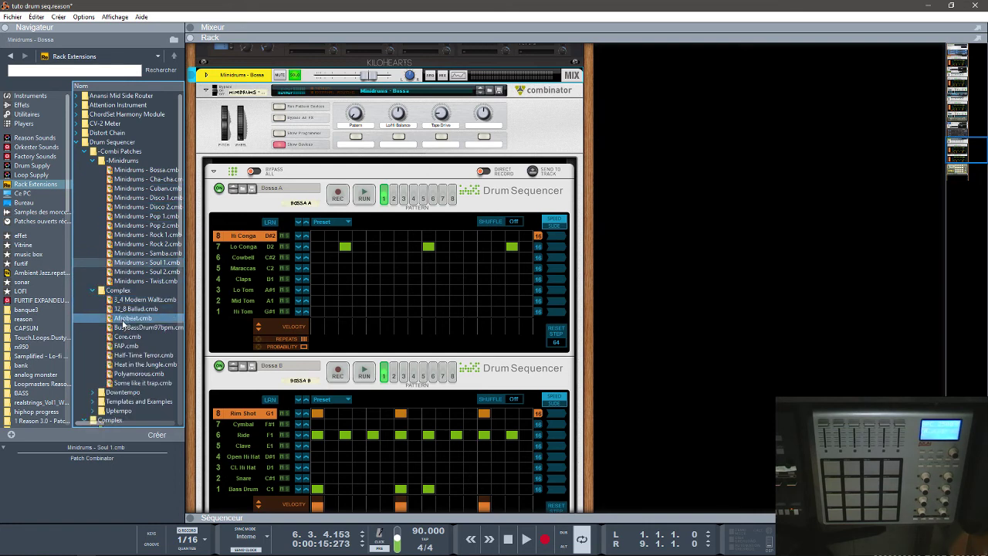
left_click(130, 356)
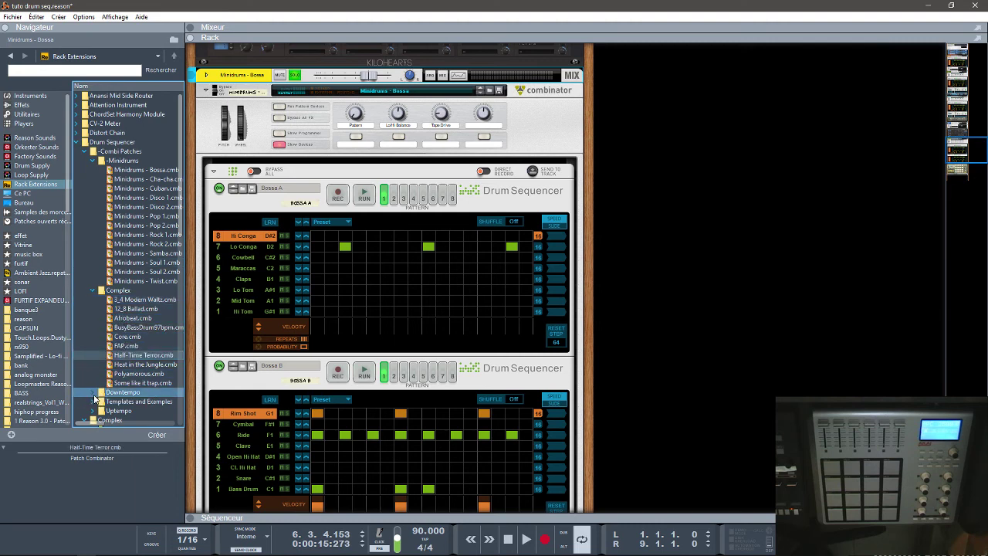
left_click(93, 395)
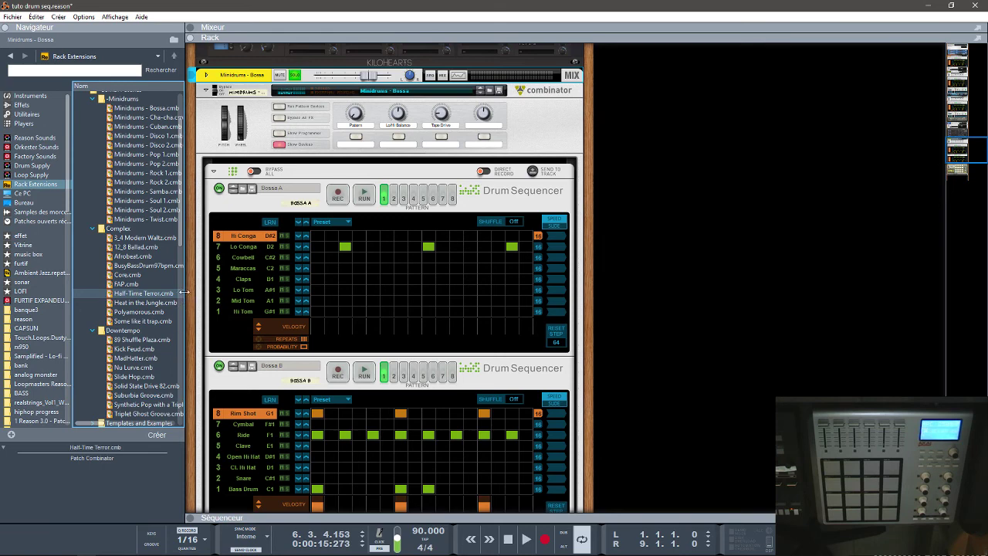
left_click_drag(183, 242, 186, 282)
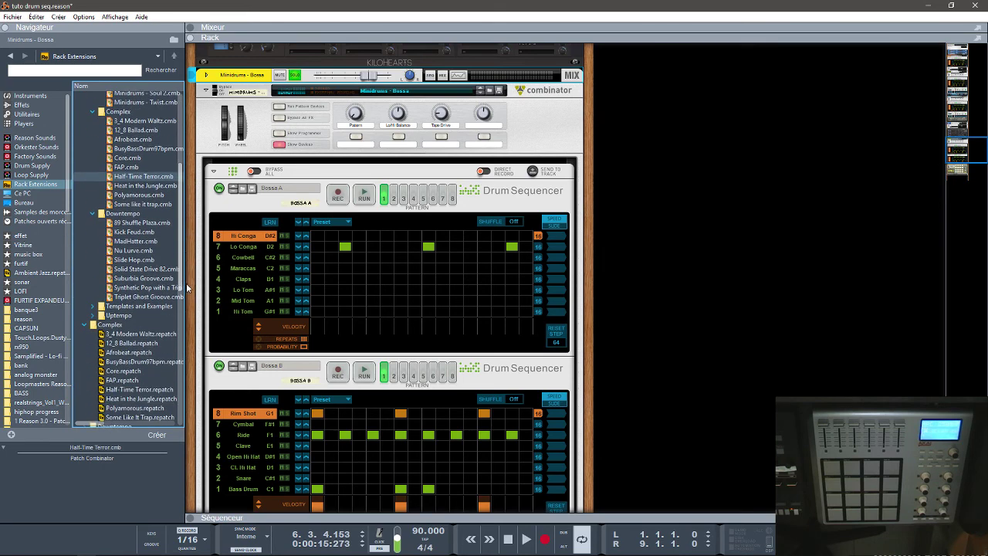
left_click(95, 307)
- Replace the Minidrums - Bossa patch in the combinator with C Minor Melodies from Templates and Examples and play it
mouse_move(139, 315)
left_mouse_down()
mouse_move(330, 237)
mouse_move(332, 117)
left_mouse_up()
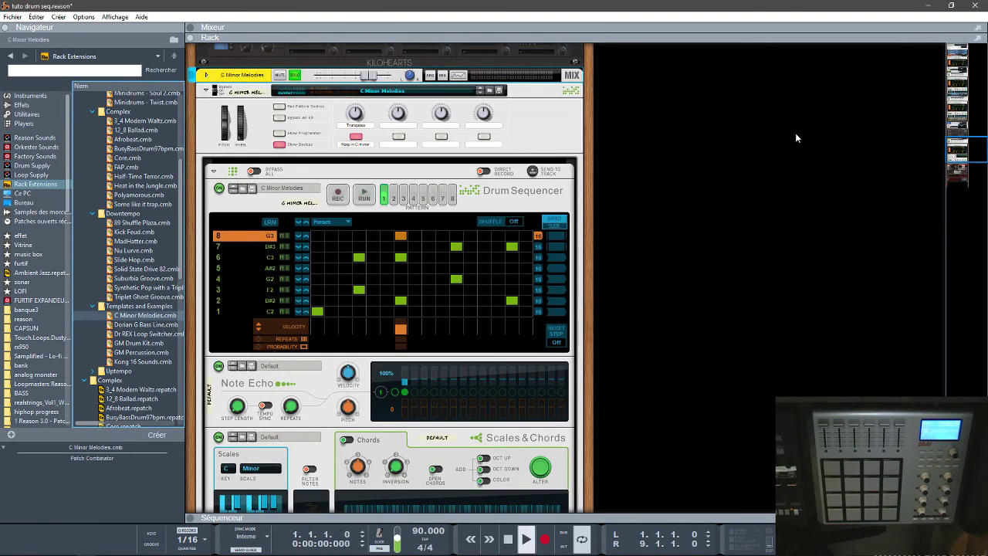
key("space")
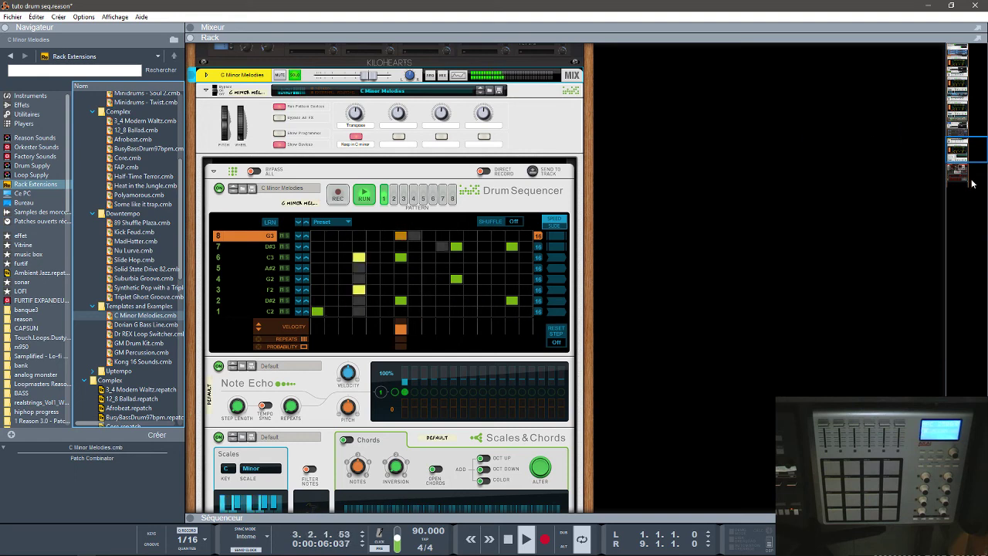
left_click_drag(965, 152, 965, 158)
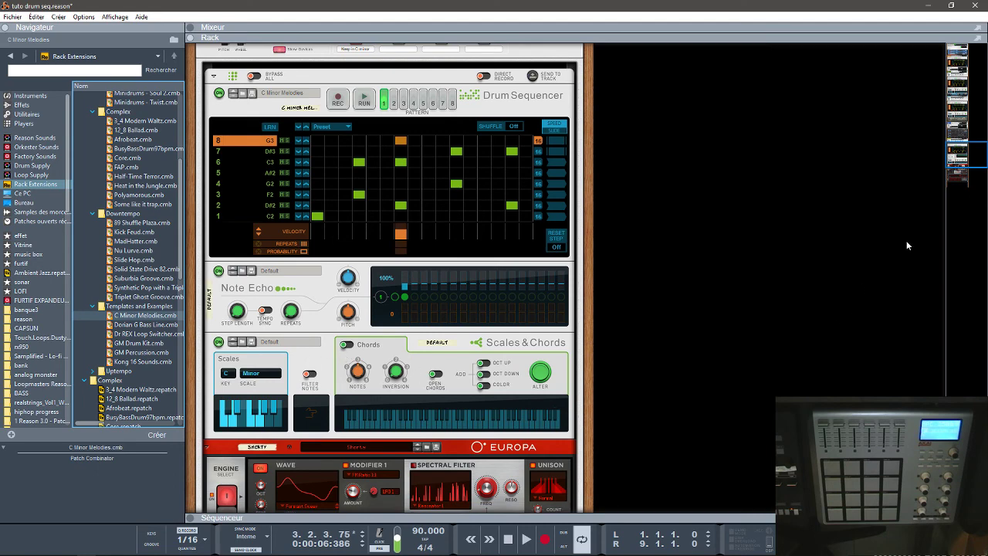
- Examine the C Minor Melodies combinator's Europa synth and Drum Sequencer during playback, then stop the transport
left_click(951, 174)
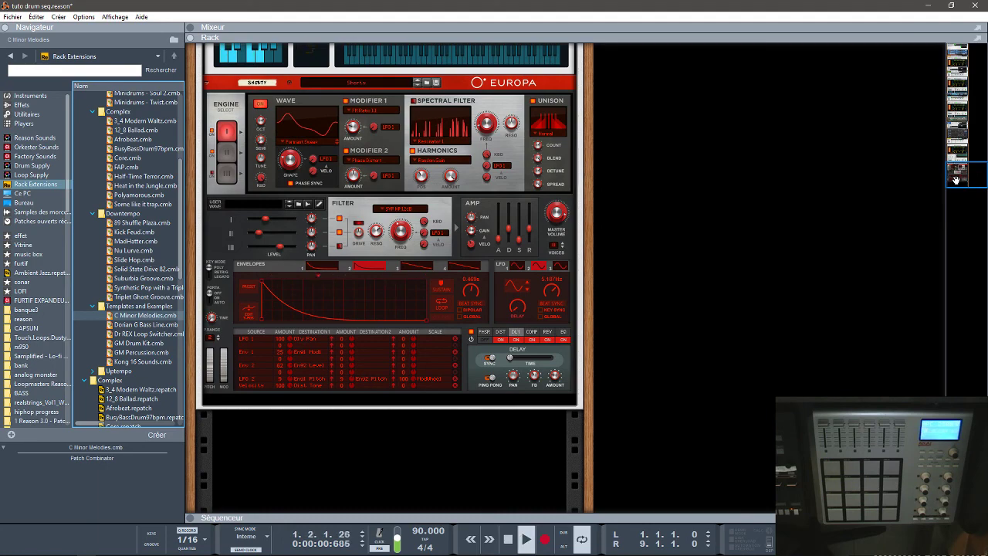
left_click_drag(958, 182, 956, 159)
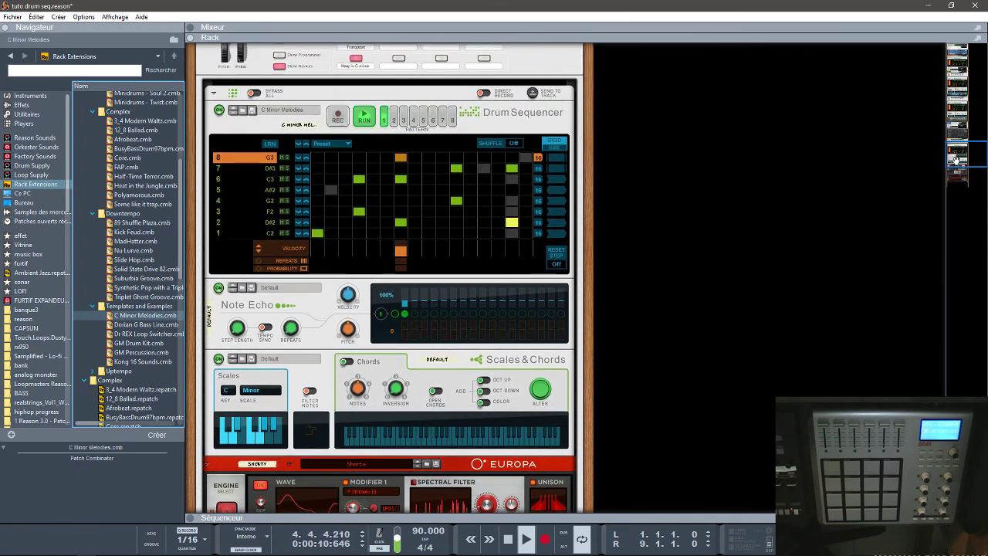
key("space")
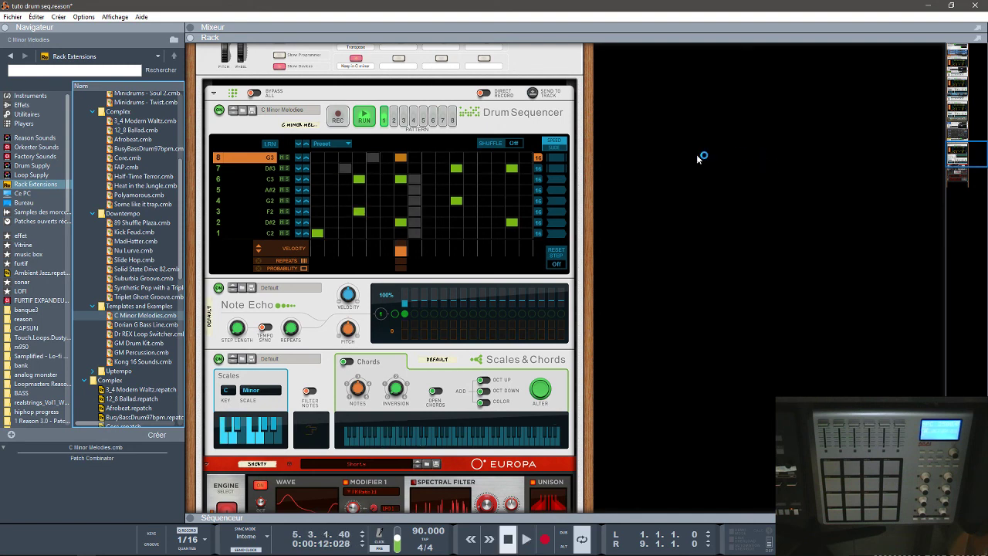
- Delete the C Minor Melodies combinator together with its entire device group
left_click(532, 70)
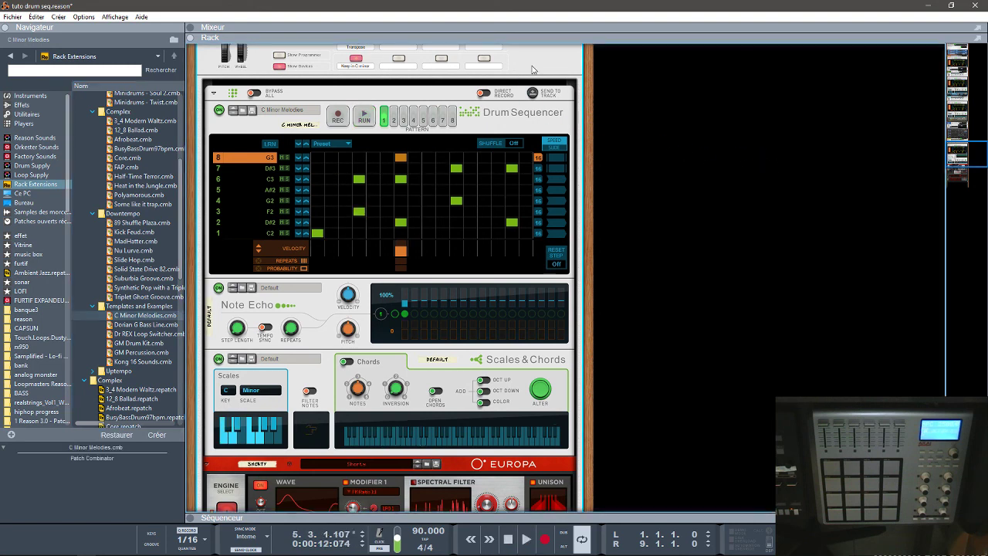
key("Delete")
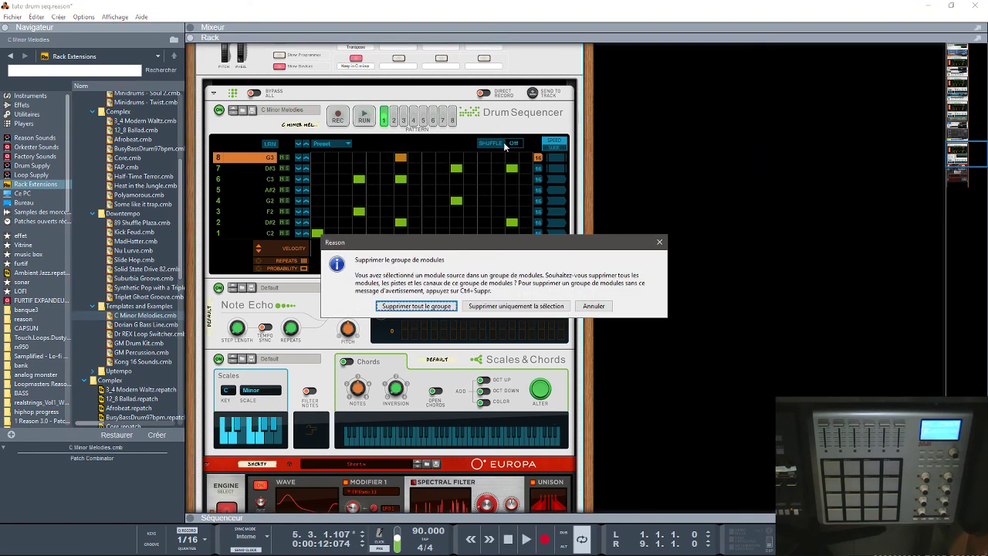
left_click(433, 308)
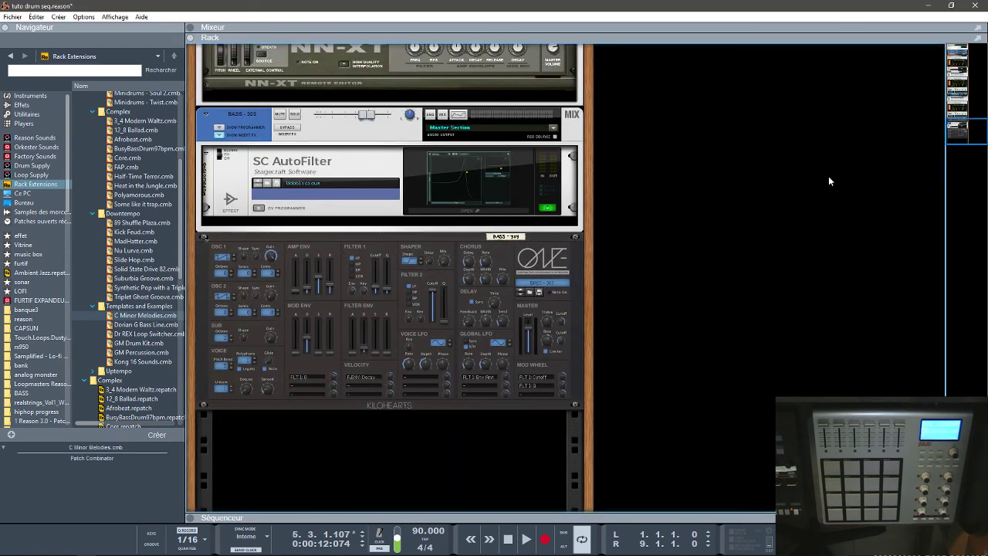
- Play the song and look through the rack from the Master Section to the ID8 piano and Combinator 2
key("space")
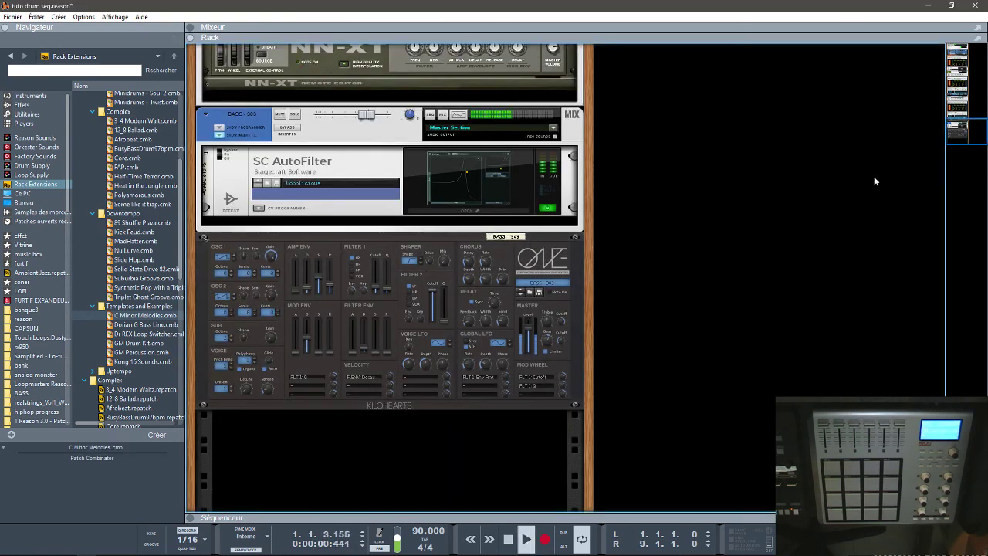
left_click_drag(959, 129, 954, 56)
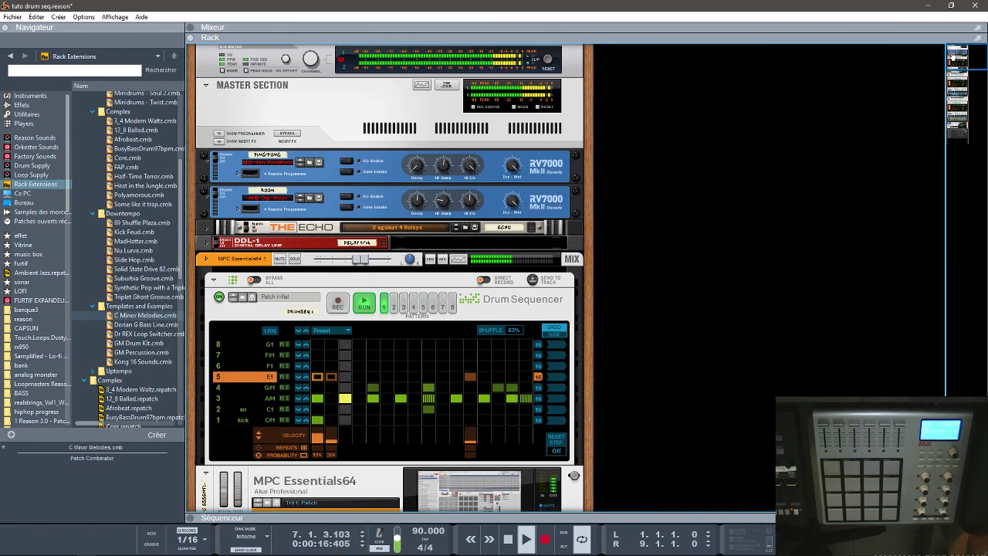
left_click_drag(954, 56, 965, 91)
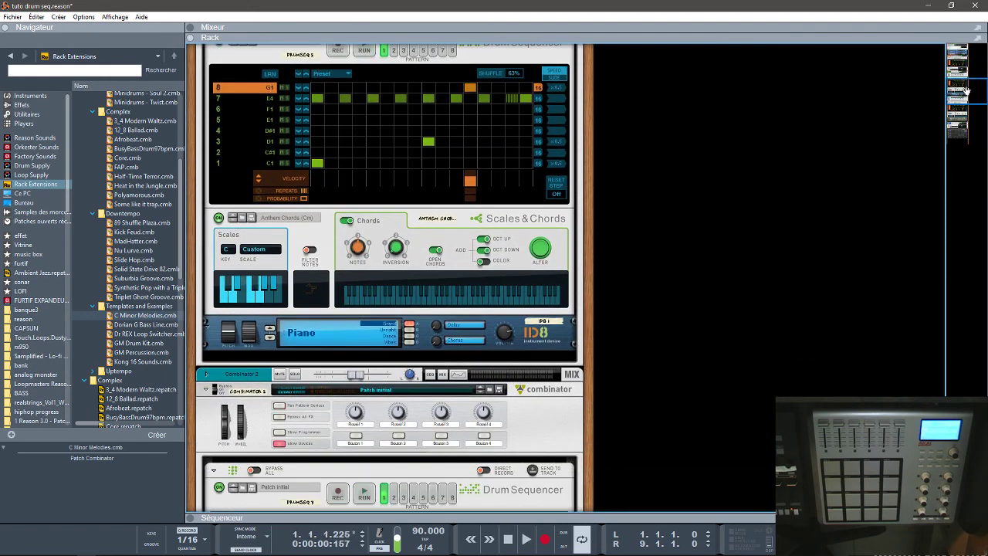